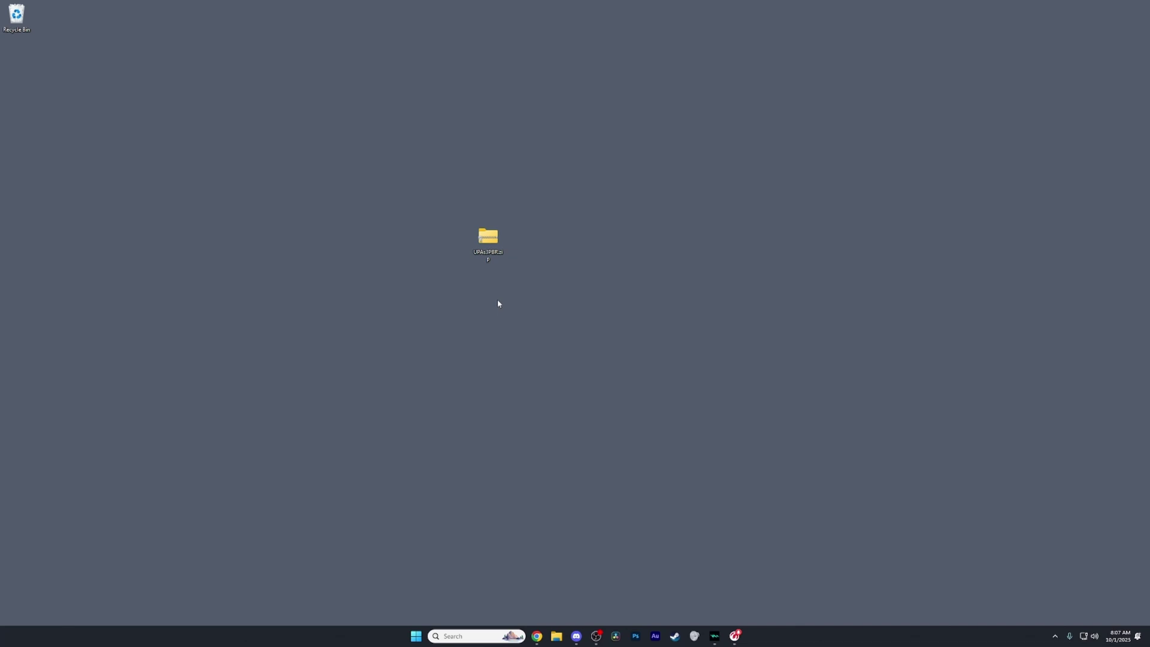
{"action": "left_click_drag", "start_coordinate": [444, 188], "coordinate": [570, 360]}
{"action": "left_click", "coordinate": [448, 286]}
{"action": "mouse_move", "coordinate": [447, 297]}
{"action": "left_mouse_down"}
{"action": "mouse_move", "coordinate": [565, 209]}
{"action": "mouse_move", "coordinate": [447, 252]}
{"action": "mouse_move", "coordinate": [443, 287]}
{"action": "left_mouse_up"}
{"action": "left_click", "coordinate": [508, 210]}
{"action": "left_click", "coordinate": [442, 290]}
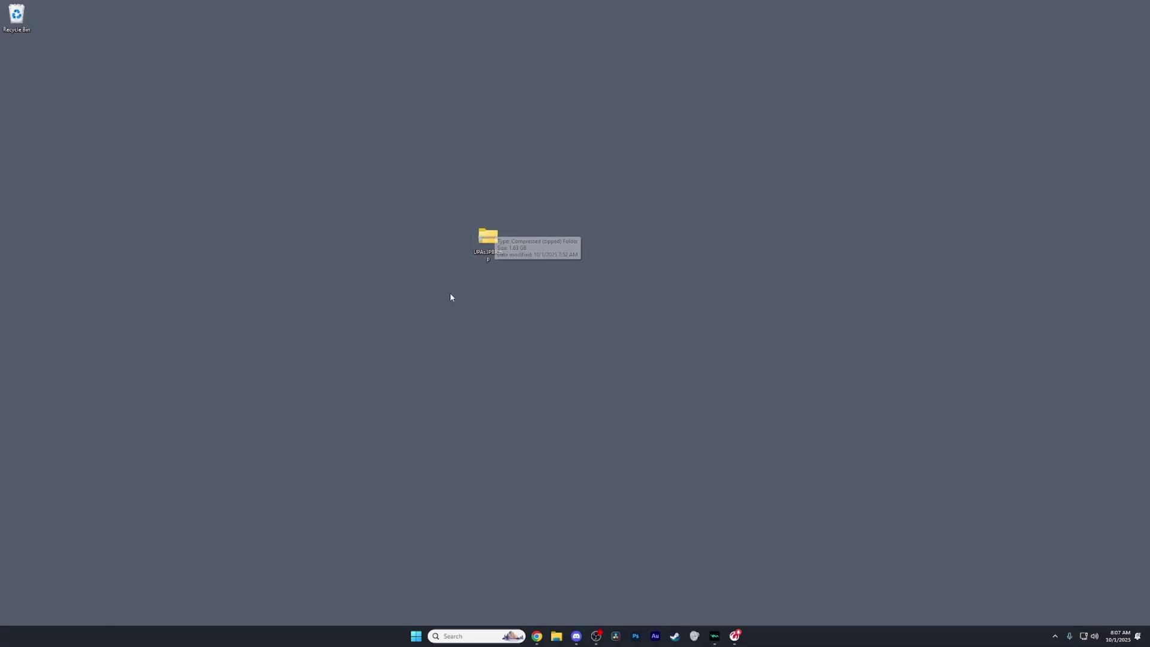
{"action": "left_click_drag", "start_coordinate": [442, 309], "coordinate": [529, 260]}
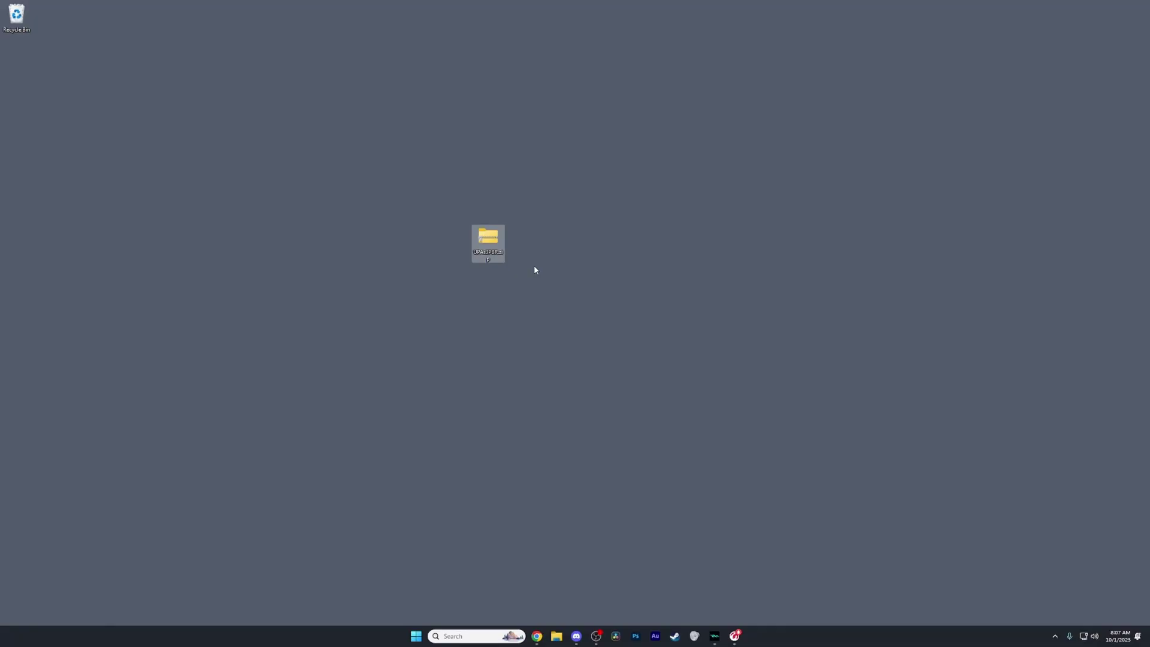
{"action": "left_click", "coordinate": [534, 267]}
Open the UPAs3PBR.zip archive and extract its UPAs3PBR folder to the desktop
{"action": "double_click", "coordinate": [496, 243]}
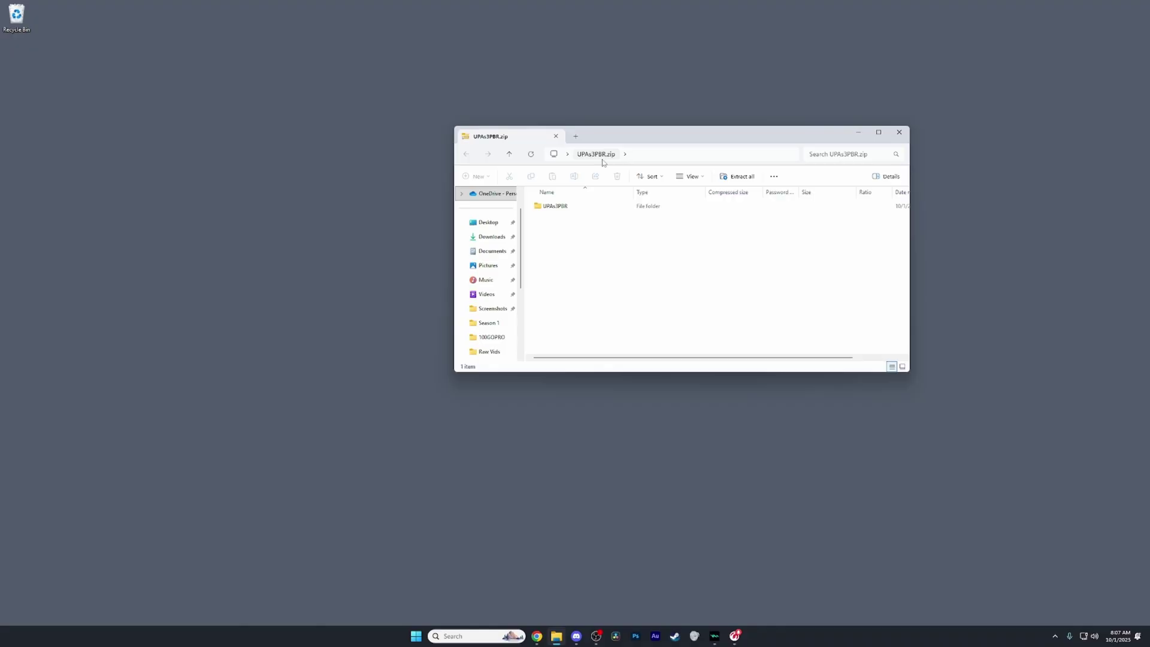
{"action": "left_click_drag", "start_coordinate": [626, 140], "coordinate": [707, 122]}
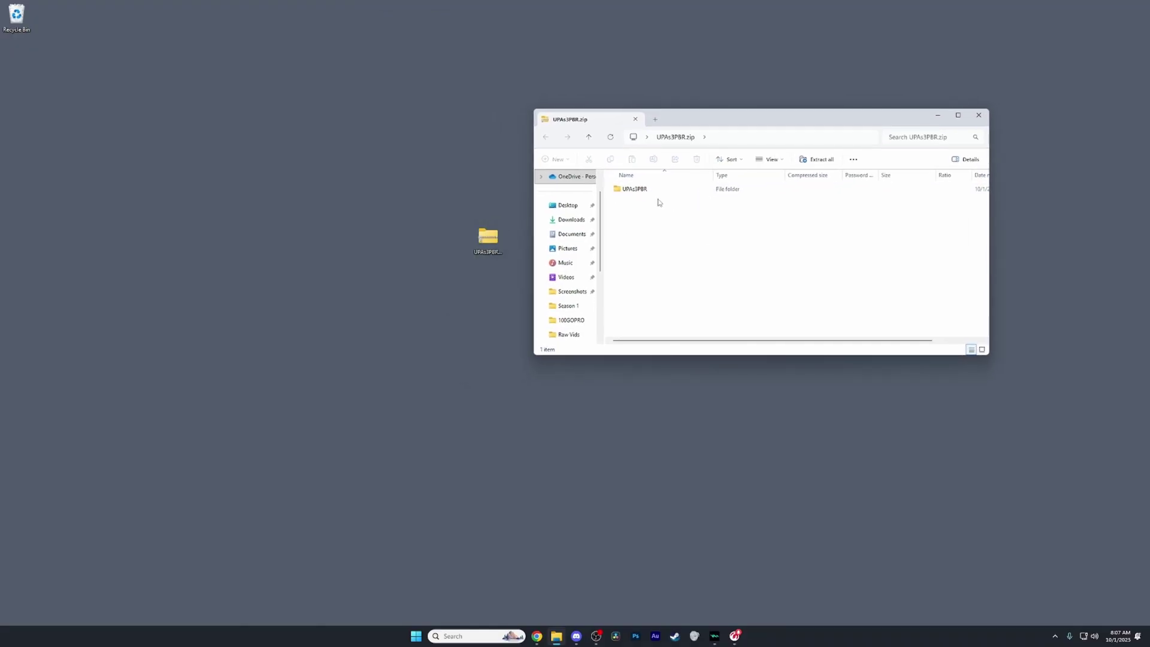
{"action": "left_click", "coordinate": [656, 192]}
{"action": "left_click_drag", "start_coordinate": [656, 194], "coordinate": [73, 41]}
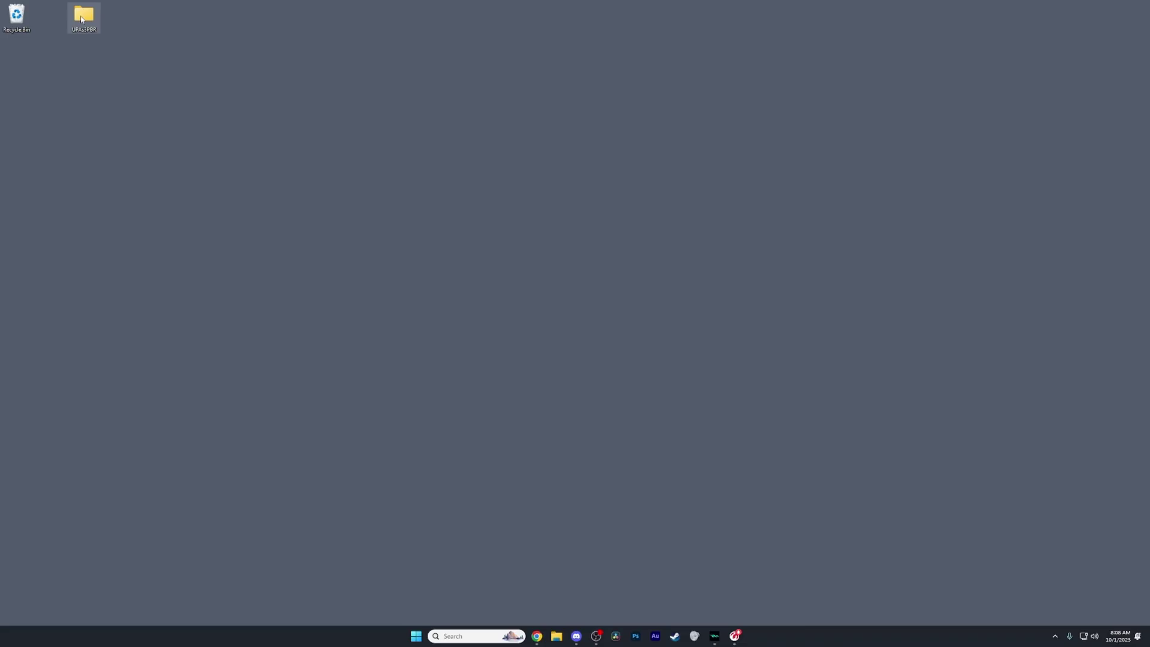
Launch Dolphin.exe from the Dolphin folder inside the extracted UPAs3PBR folder and maximize the emulator window
{"action": "double_click", "coordinate": [653, 188]}
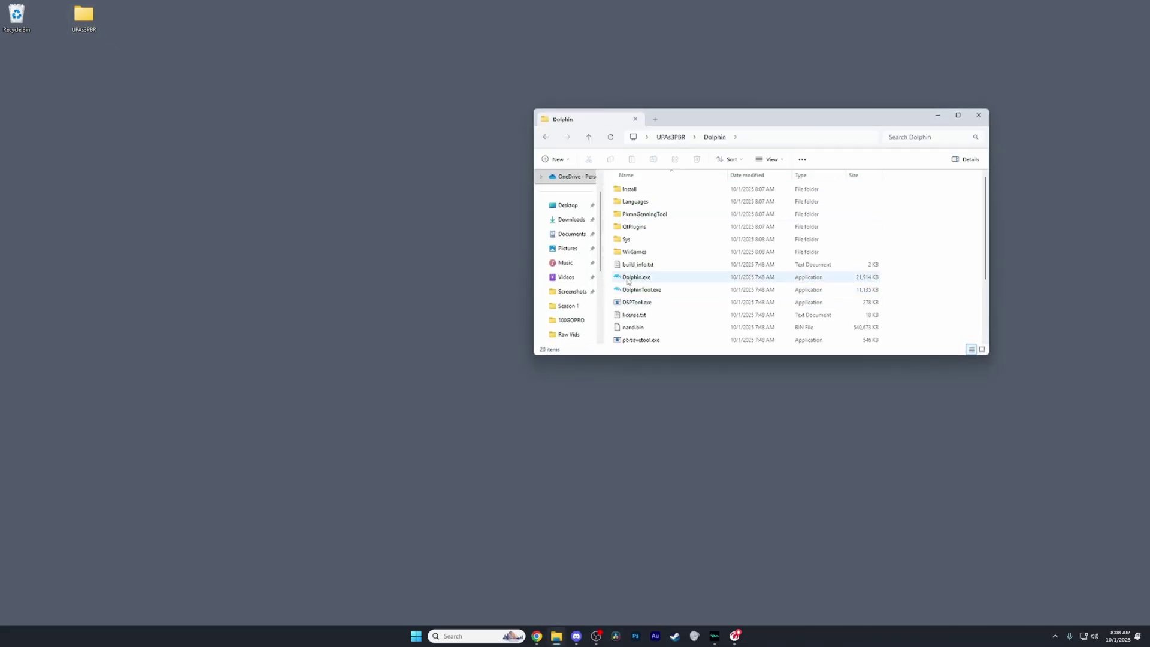
{"action": "double_click", "coordinate": [826, 280]}
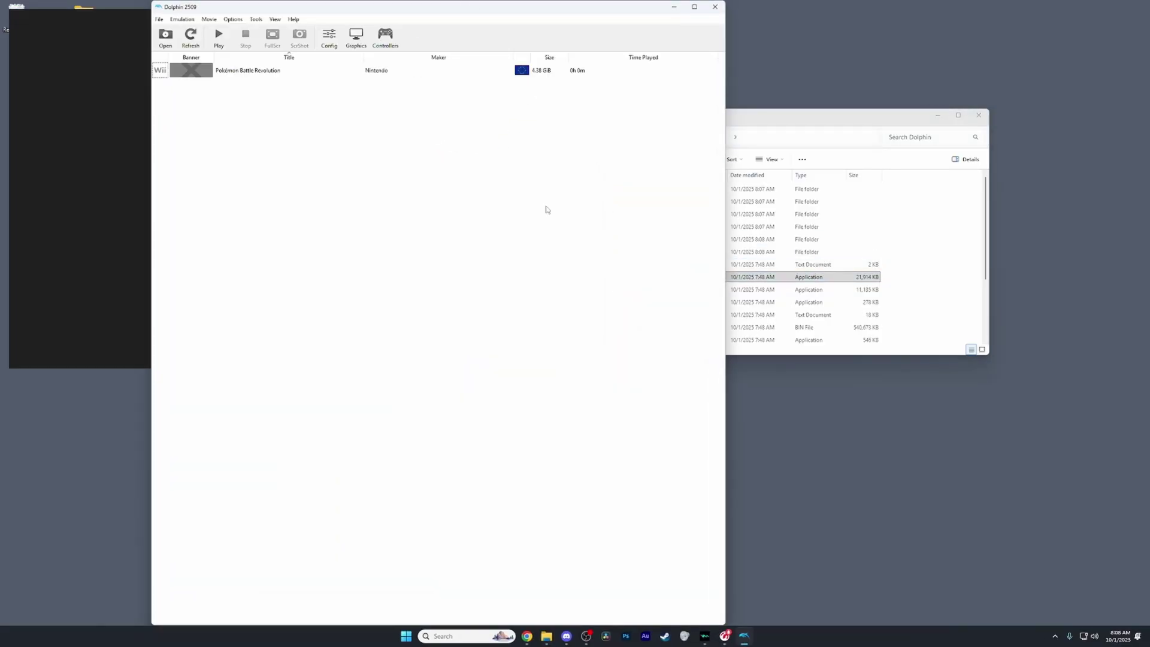
{"action": "left_click_drag", "start_coordinate": [374, 2], "coordinate": [452, 60]}
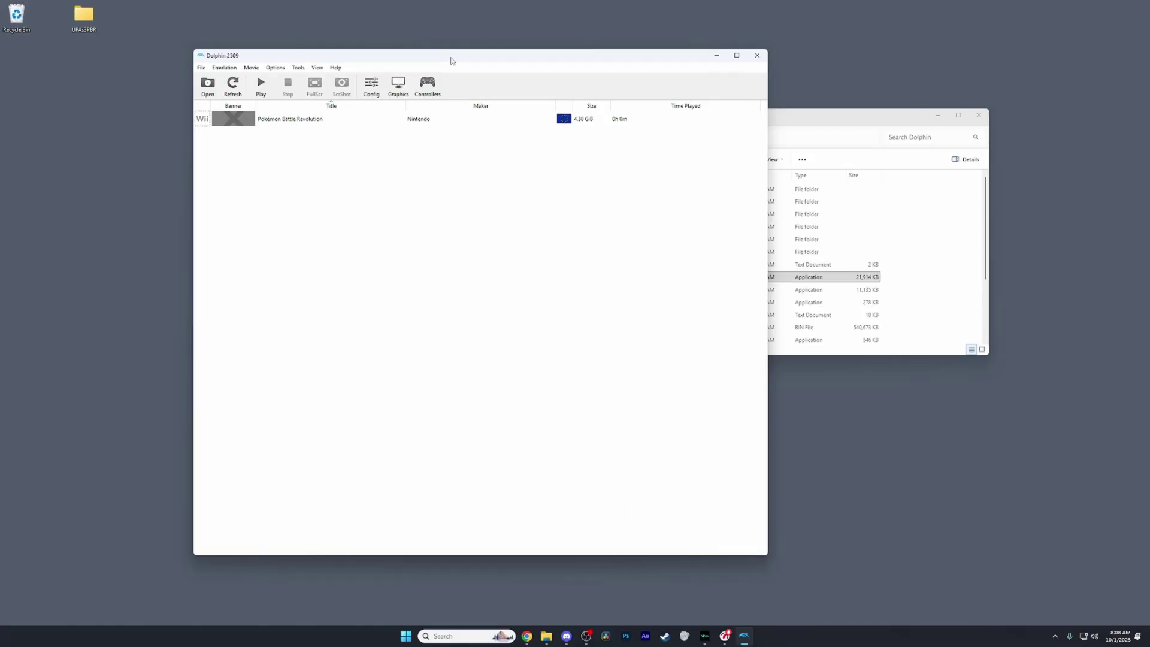
{"action": "left_click", "coordinate": [298, 68]}
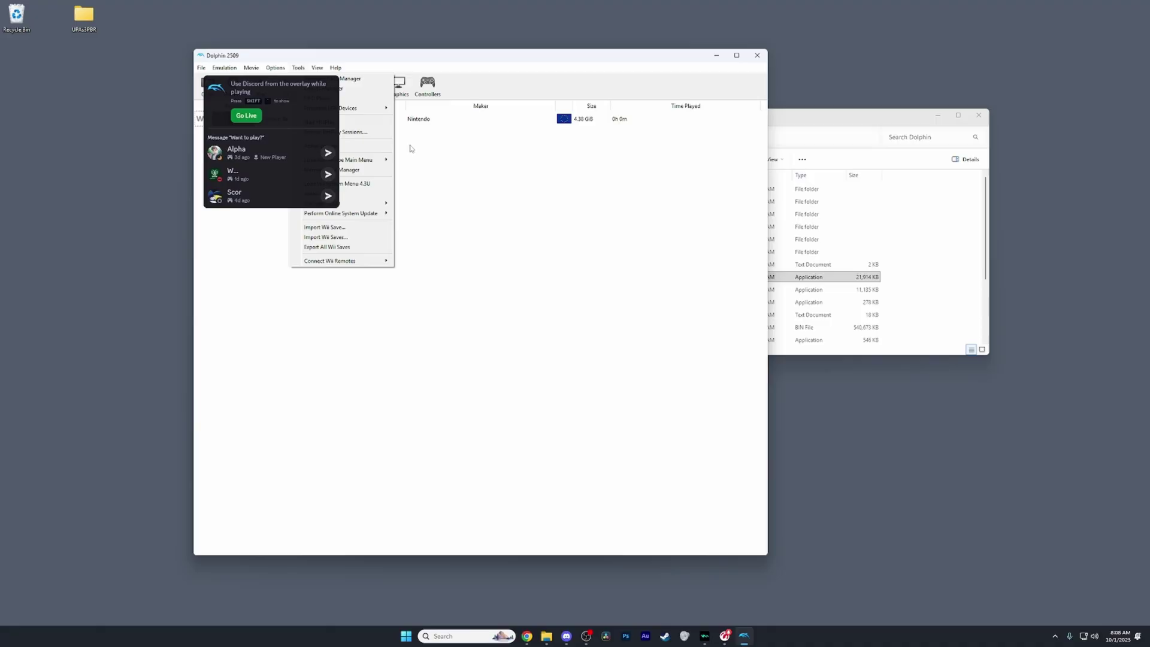
{"action": "left_click", "coordinate": [774, 561]}
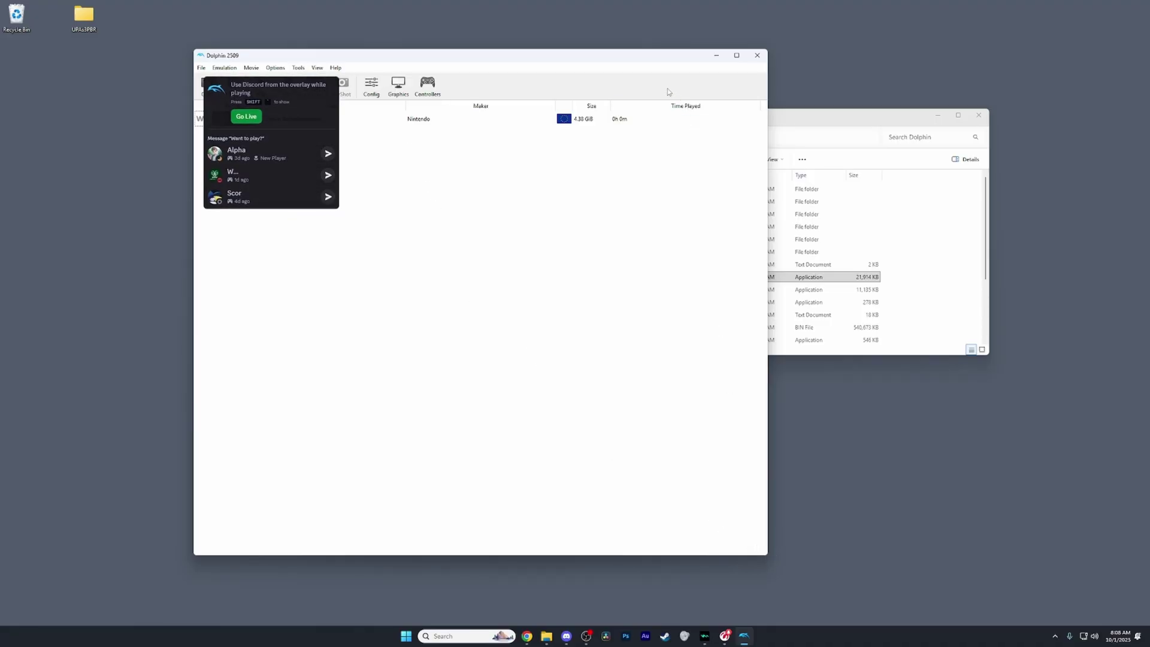
{"action": "double_click", "coordinate": [641, 57]}
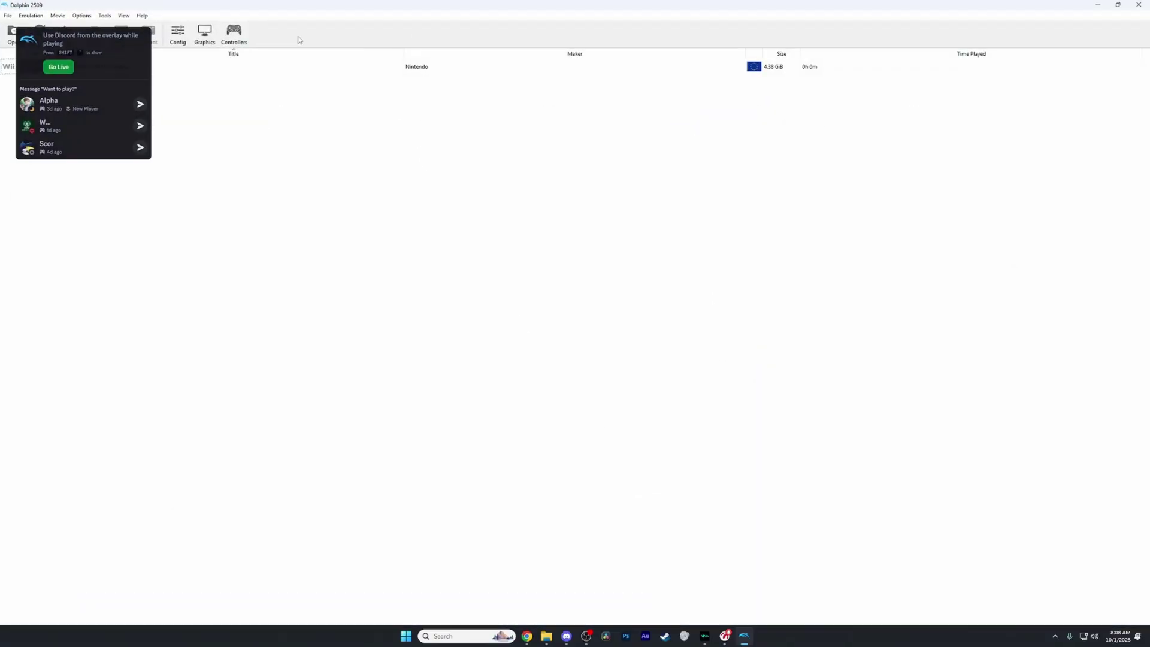
{"action": "left_click", "coordinate": [105, 15]}
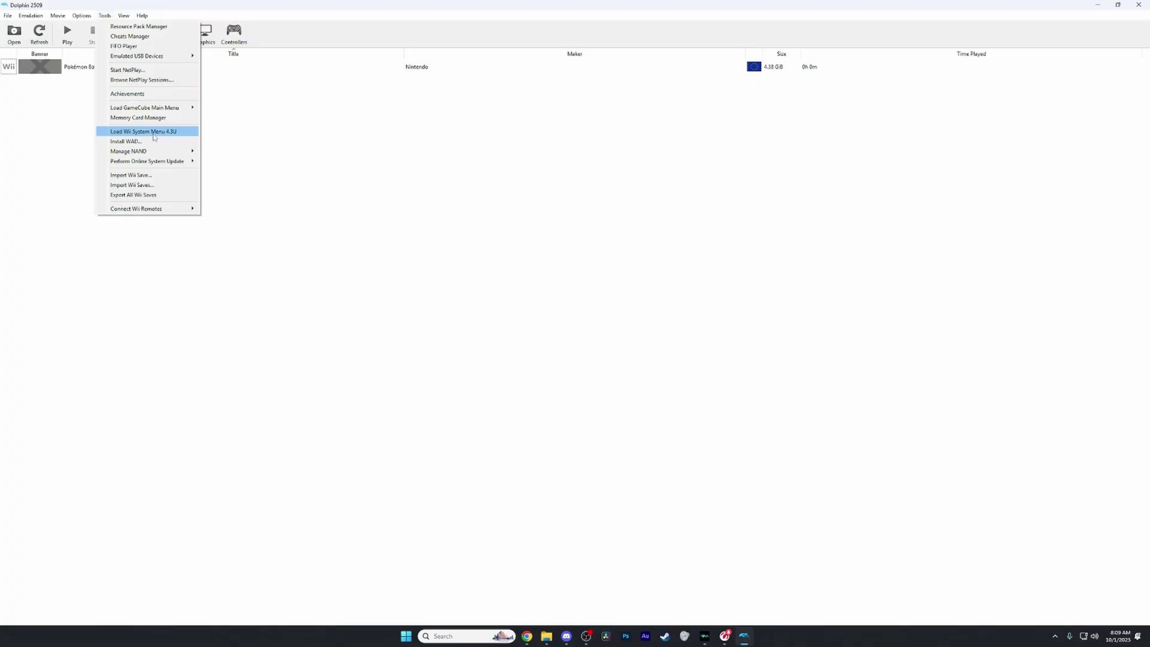
{"action": "left_click", "coordinate": [239, 150]}
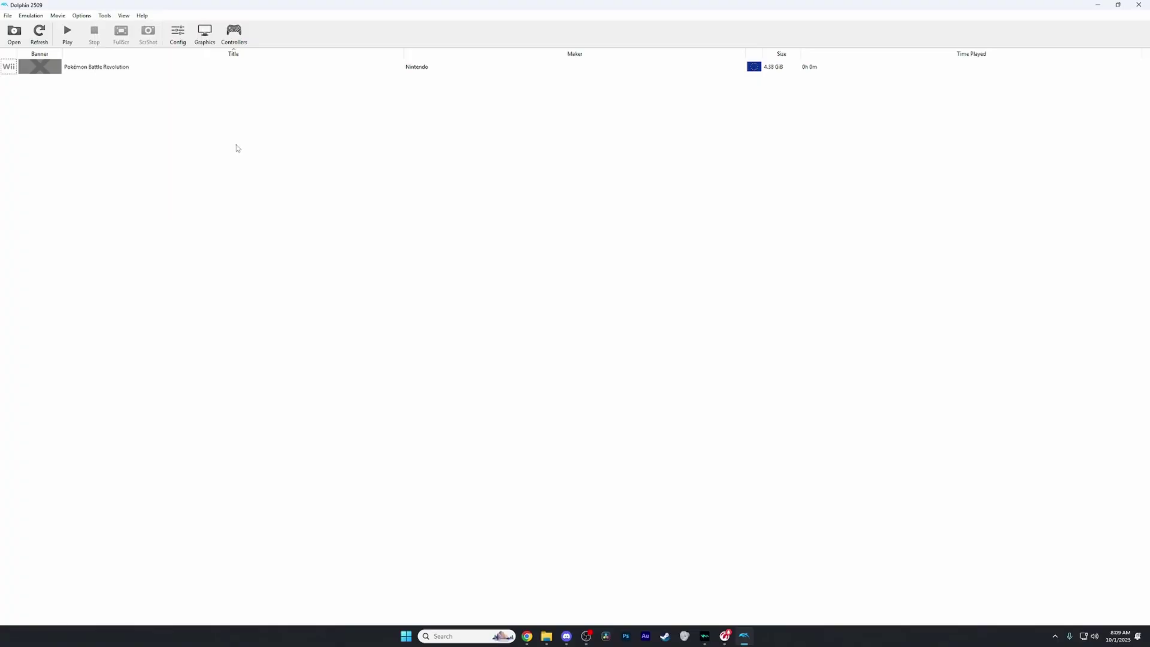
Enable Cheats in the emulator settings, and turn off Inhibit Screensaver During Emulation and Use Panic Handlers for the interface
{"action": "left_click", "coordinate": [178, 33]}
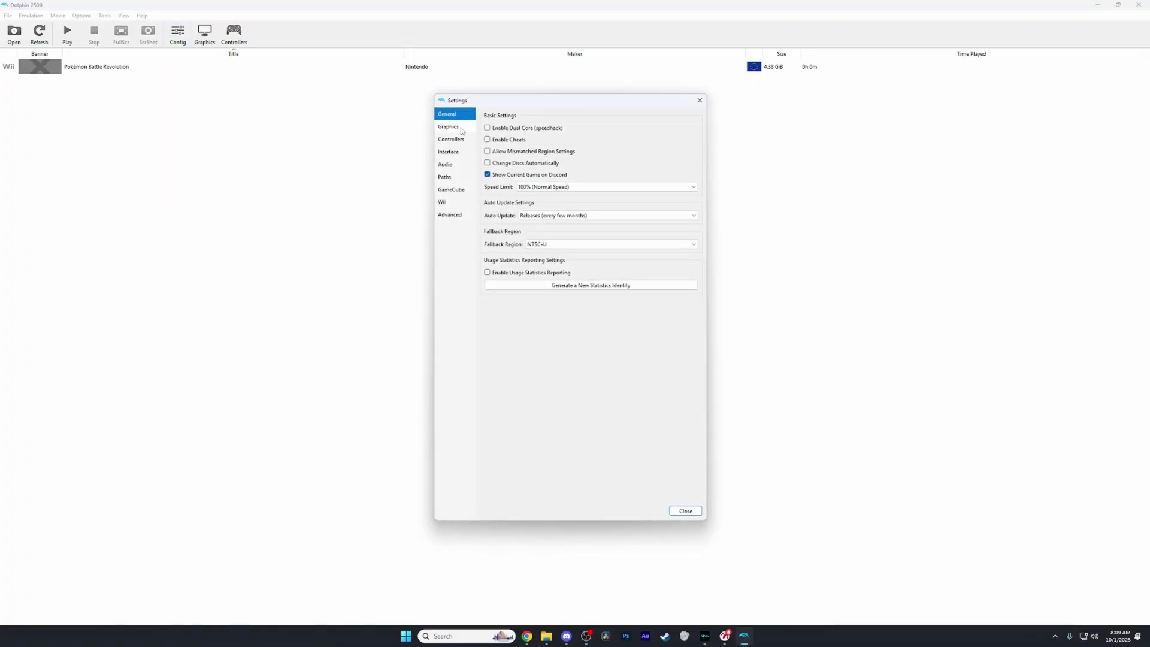
{"action": "left_click", "coordinate": [493, 140]}
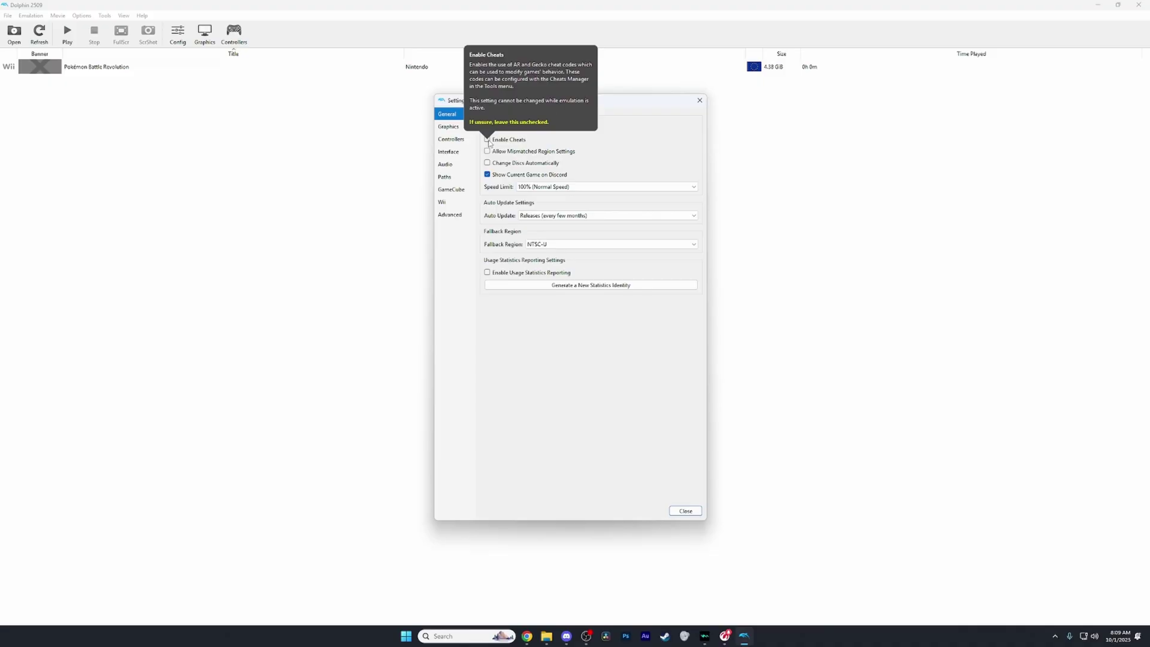
{"action": "left_click", "coordinate": [453, 152]}
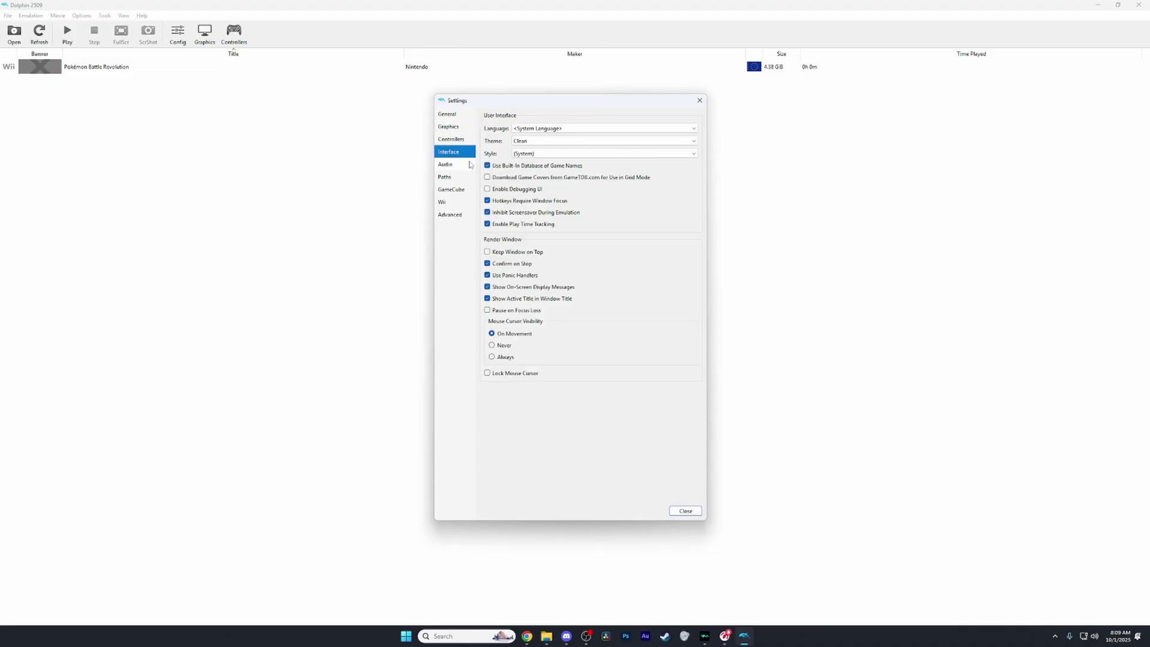
{"action": "left_click", "coordinate": [487, 212]}
{"action": "left_click", "coordinate": [487, 275]}
Turn on Enable MMU in the advanced CPU options and close the settings
{"action": "left_click", "coordinate": [450, 214]}
{"action": "left_click", "coordinate": [487, 141]}
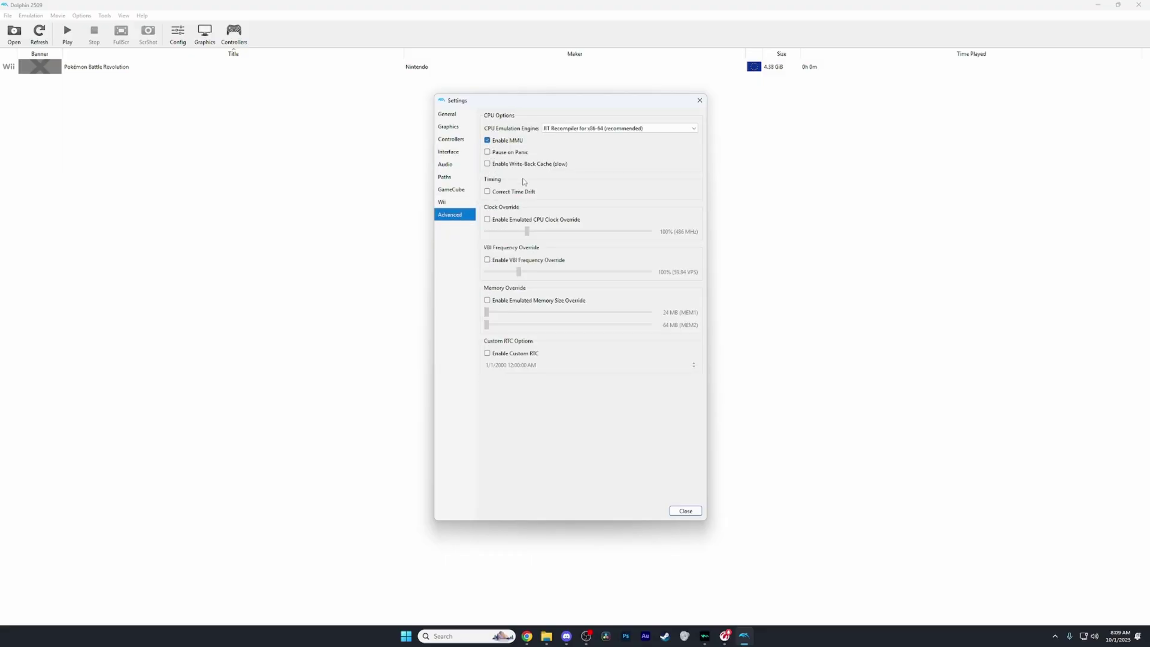
{"action": "left_click", "coordinate": [672, 508]}
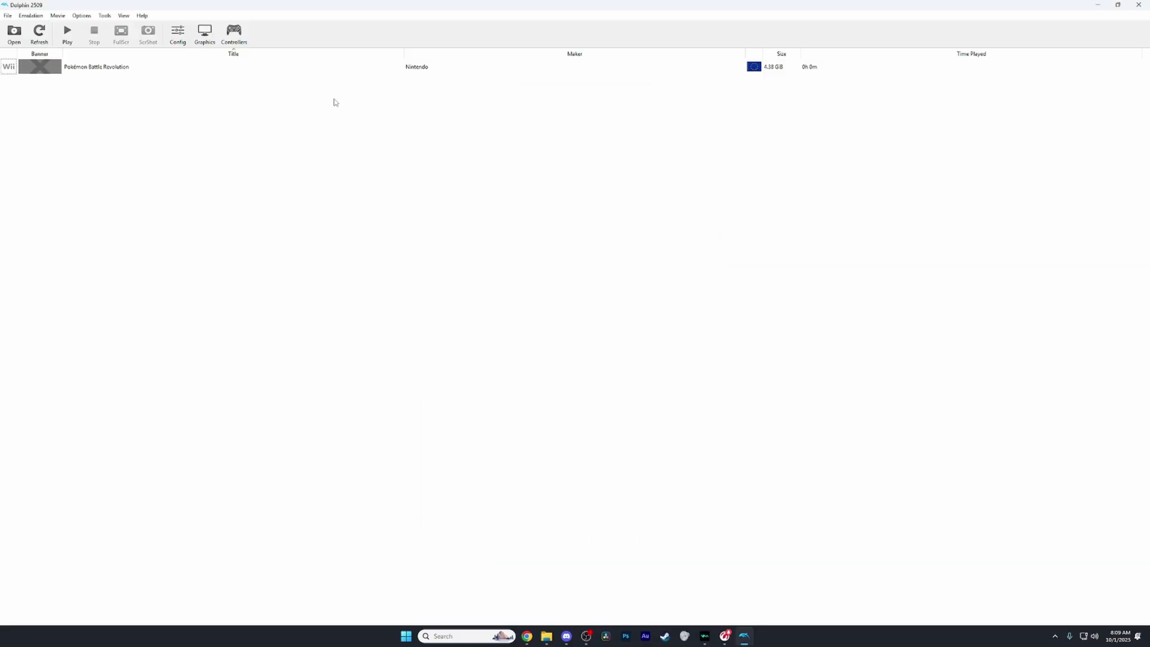
Review the button mapping and options of the emulated Wii Remote 1
{"action": "left_click", "coordinate": [232, 34]}
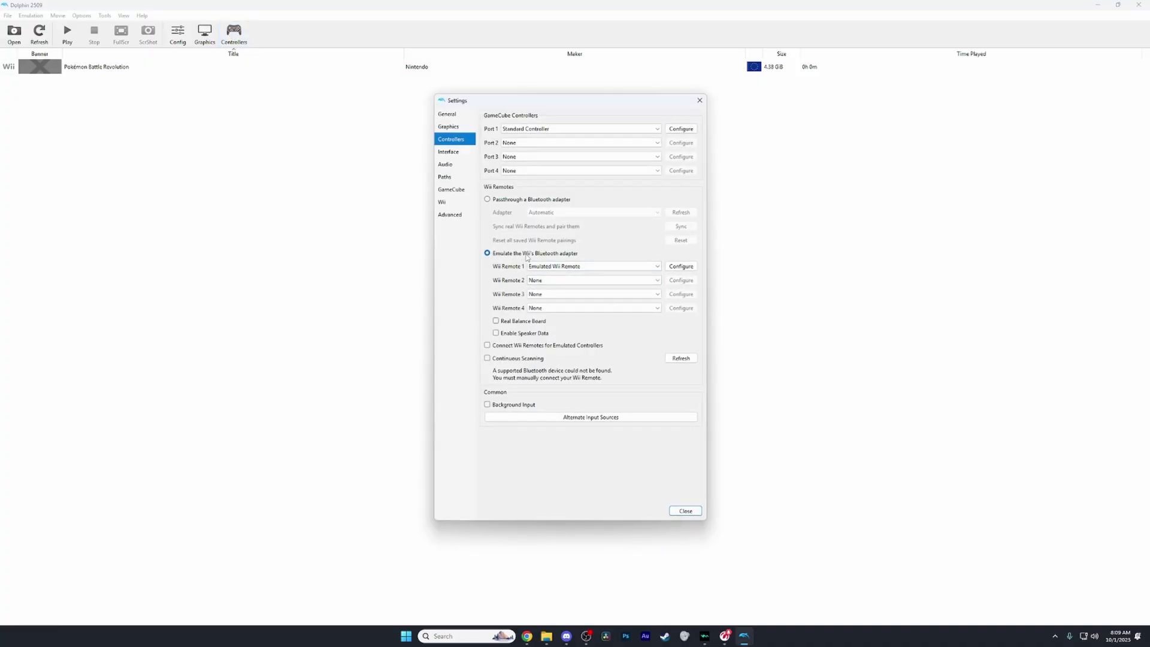
{"action": "left_click", "coordinate": [681, 266]}
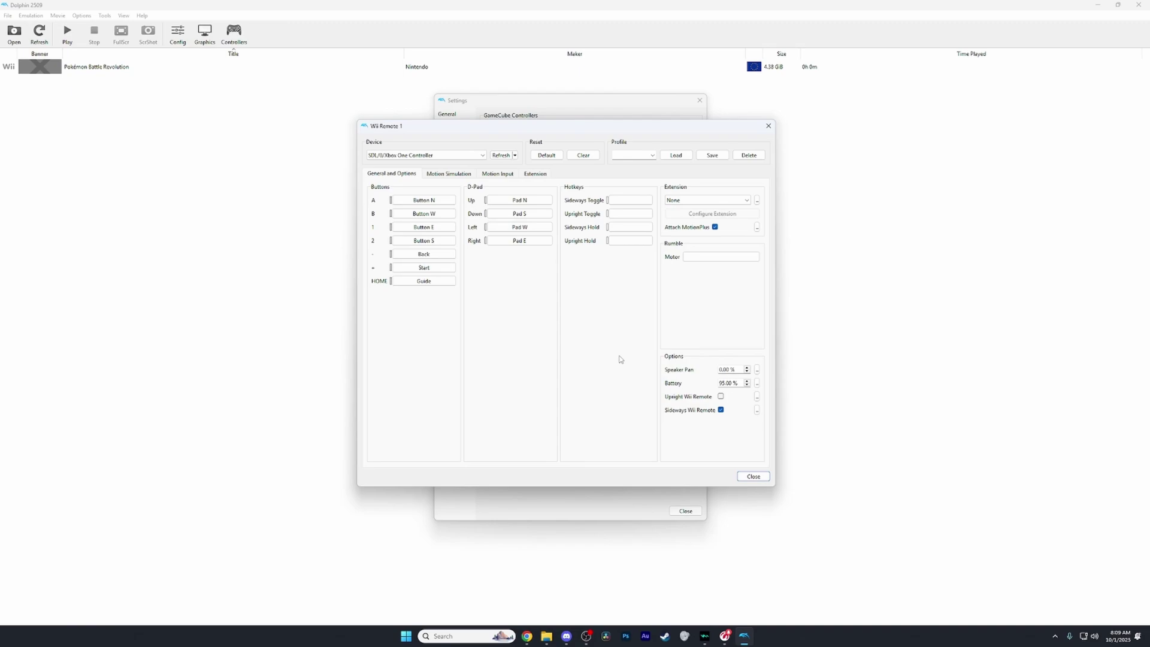
{"action": "left_click", "coordinate": [769, 126]}
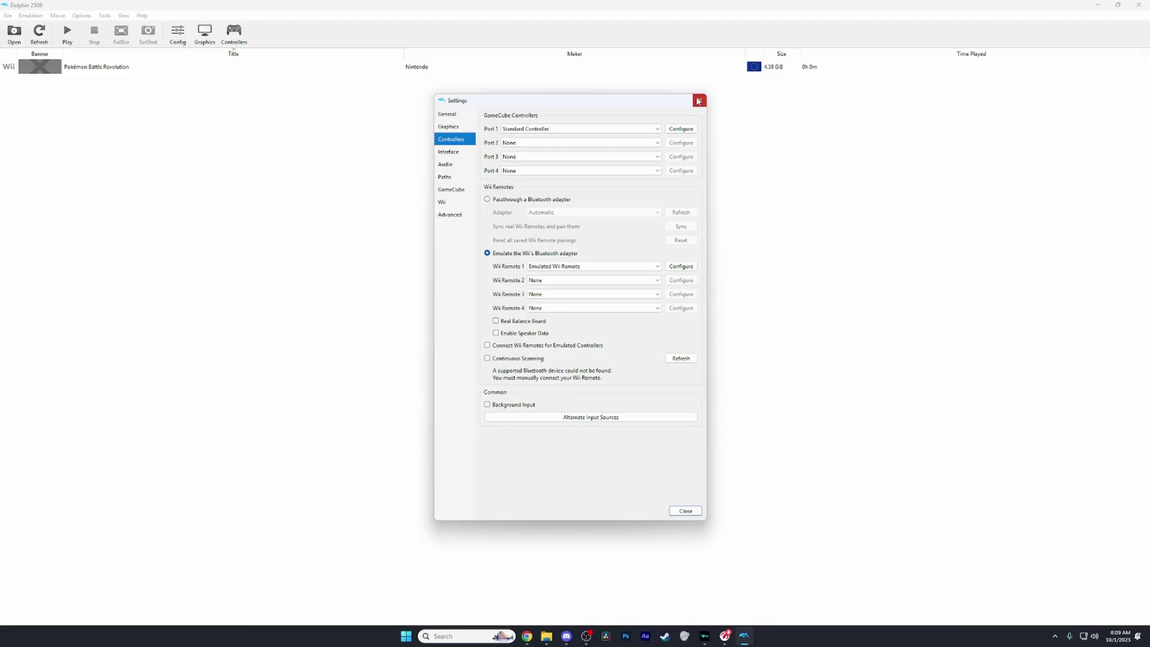
{"action": "left_click", "coordinate": [698, 101]}
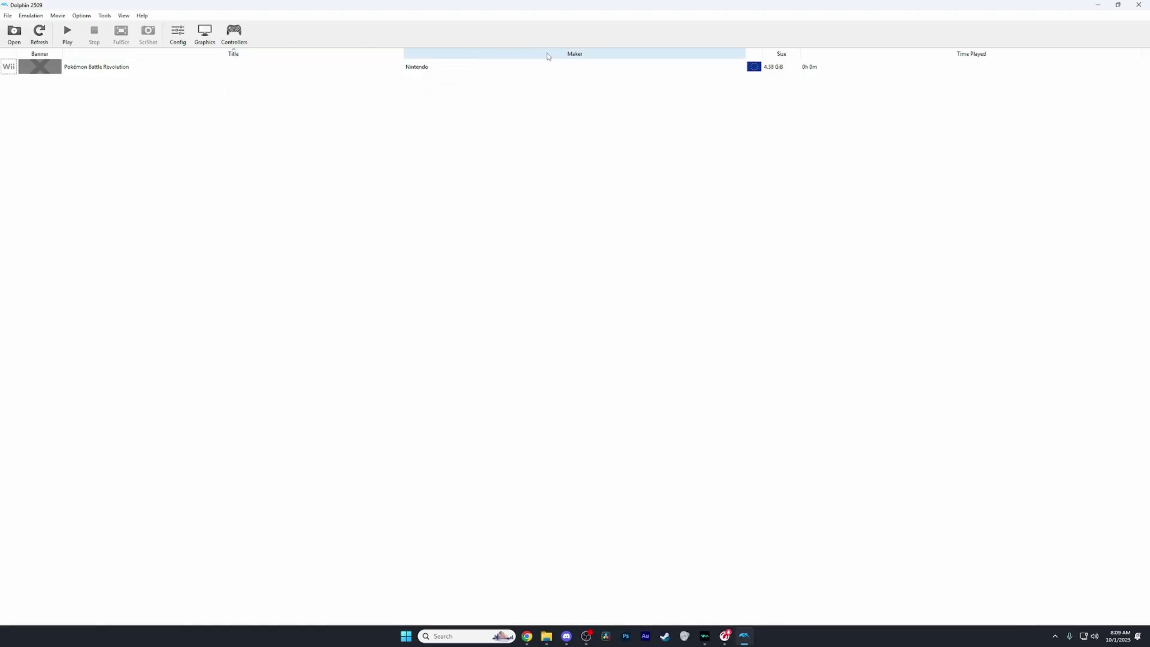
Open the properties of Pokémon Battle Revolution and start adding a new AR code
{"action": "left_click", "coordinate": [567, 636]}
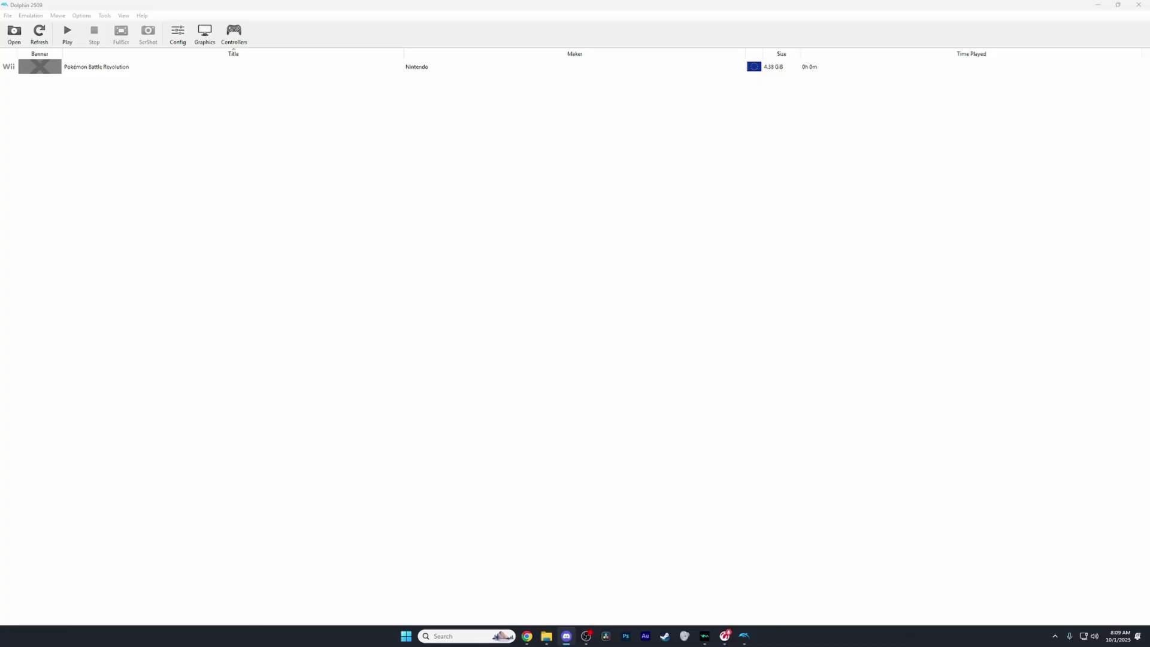
{"action": "key", "text": "alt+Tab"}
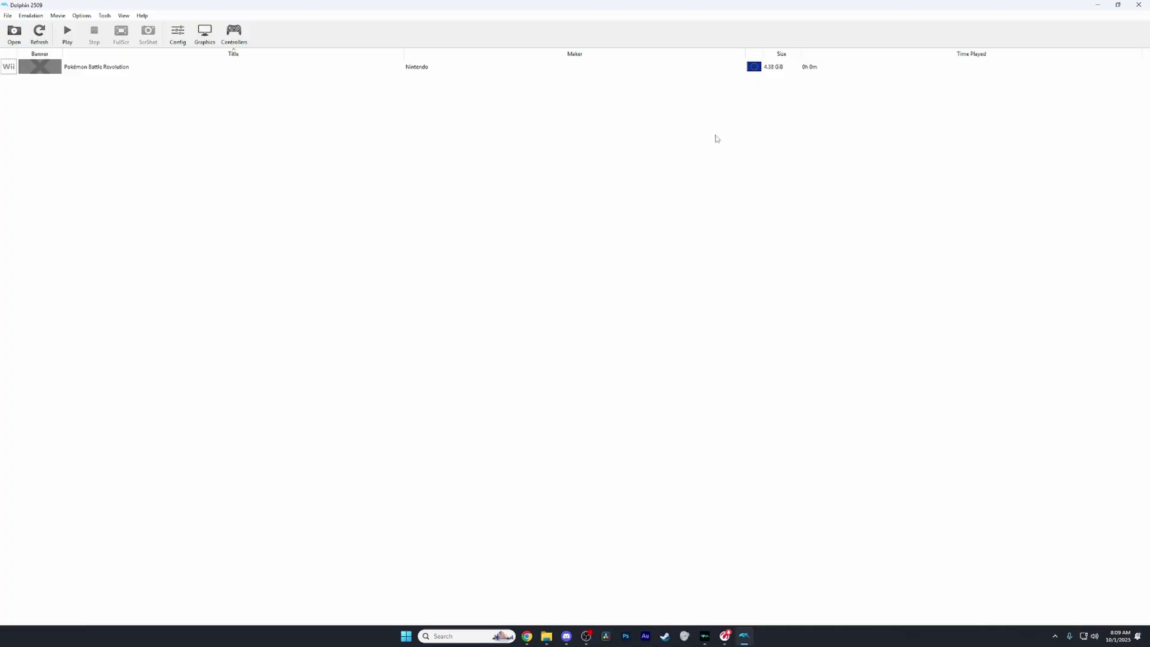
{"action": "right_click", "coordinate": [301, 67]}
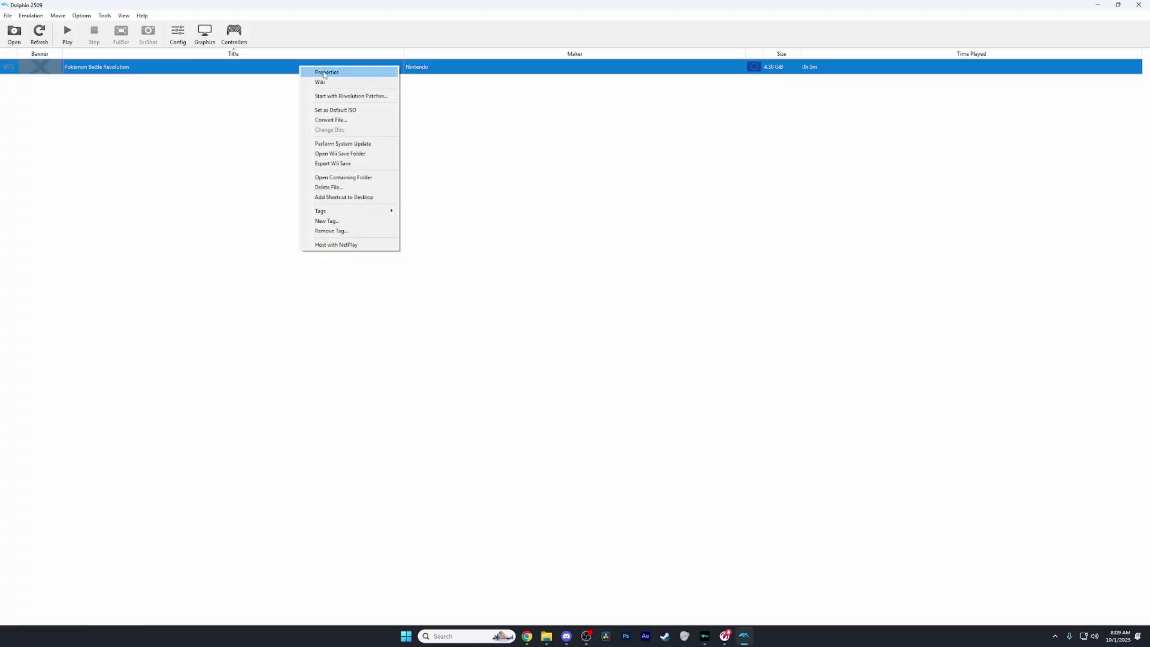
{"action": "left_click", "coordinate": [324, 72]}
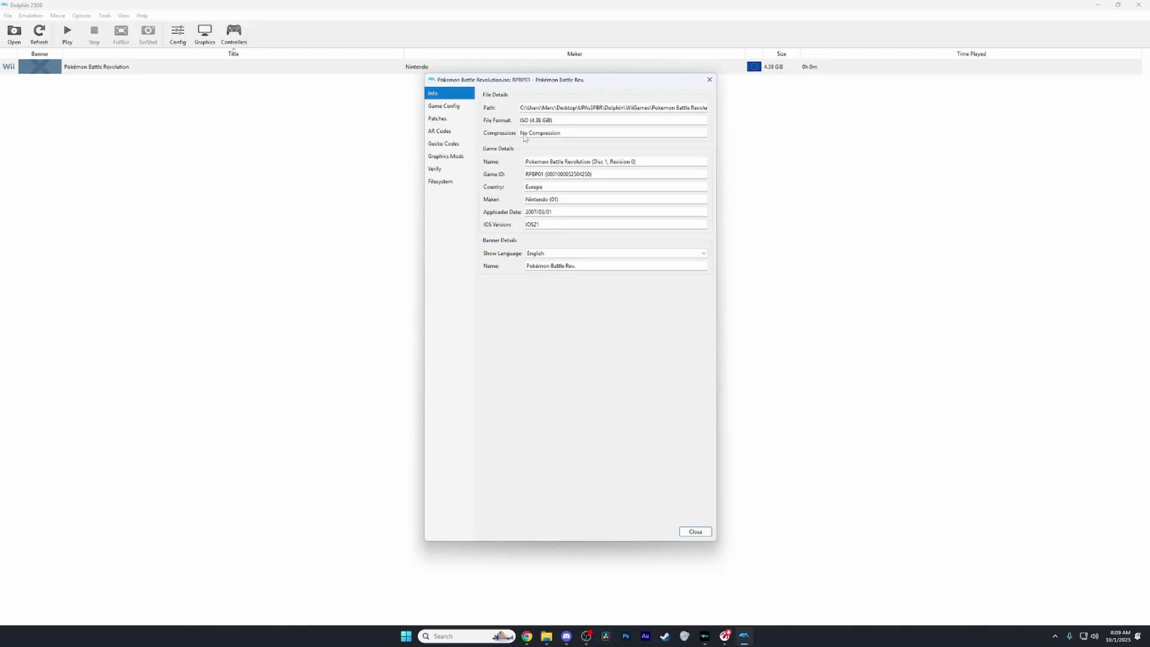
{"action": "left_click", "coordinate": [435, 131]}
{"action": "left_click", "coordinate": [519, 513]}
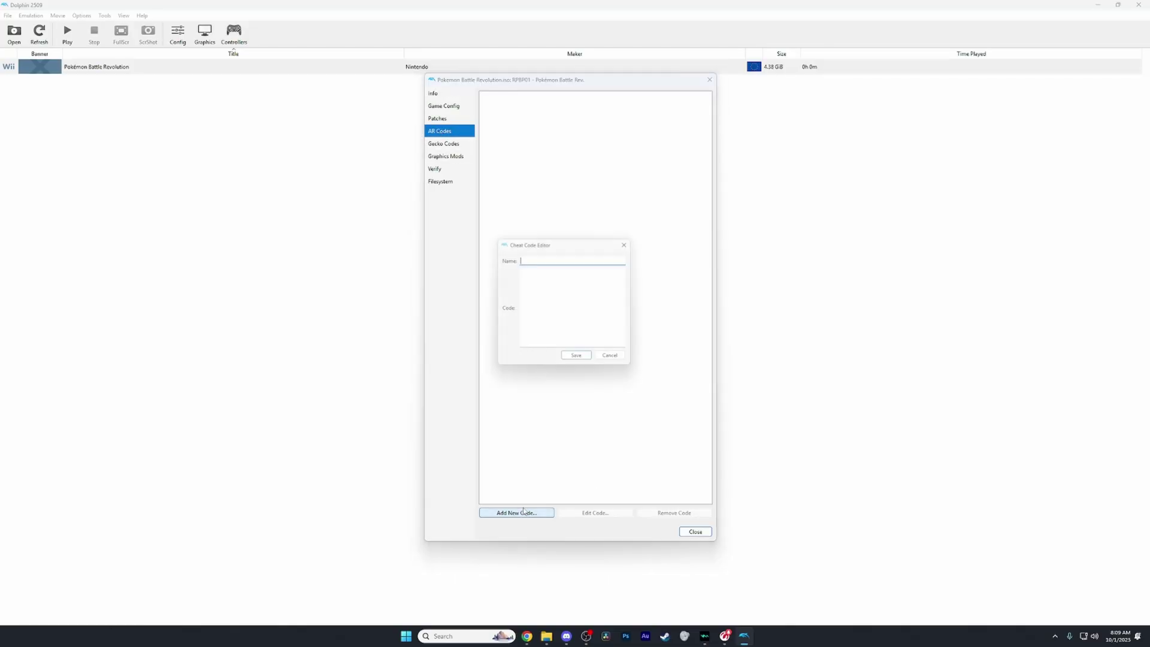
Name the new AR code No Sprites, paste in the copied code lines, save it and close the game properties
{"action": "type", "text": "No"}
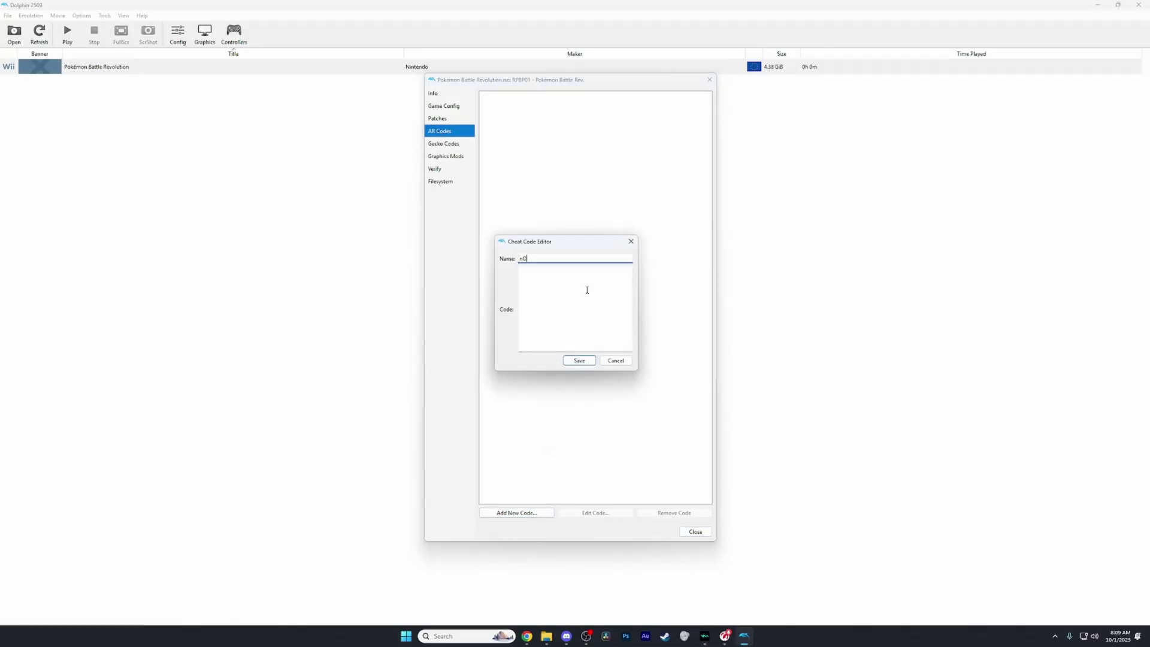
{"action": "key", "text": "BackSpace"}
{"action": "key", "text": "BackSpace"}
{"action": "type", "text": "No"}
{"action": "type", "text": " A"}
{"action": "type", "text": "prite"}
{"action": "left_click", "coordinate": [587, 290]}
{"action": "key", "text": "ctrl+v"}
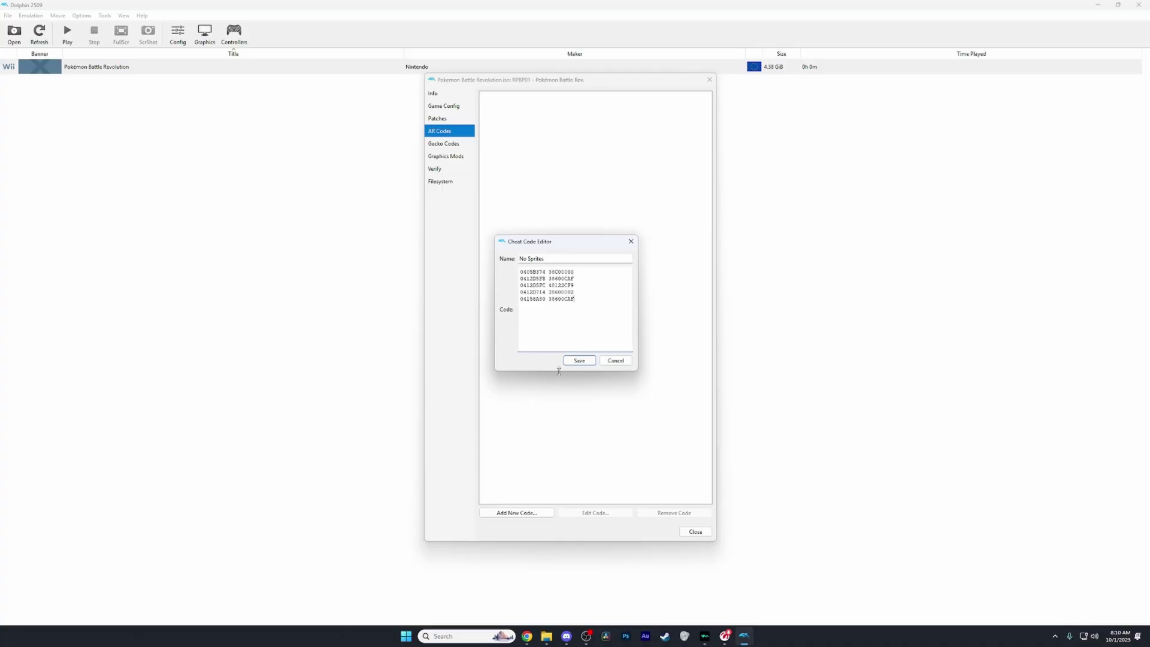
{"action": "left_click", "coordinate": [579, 360]}
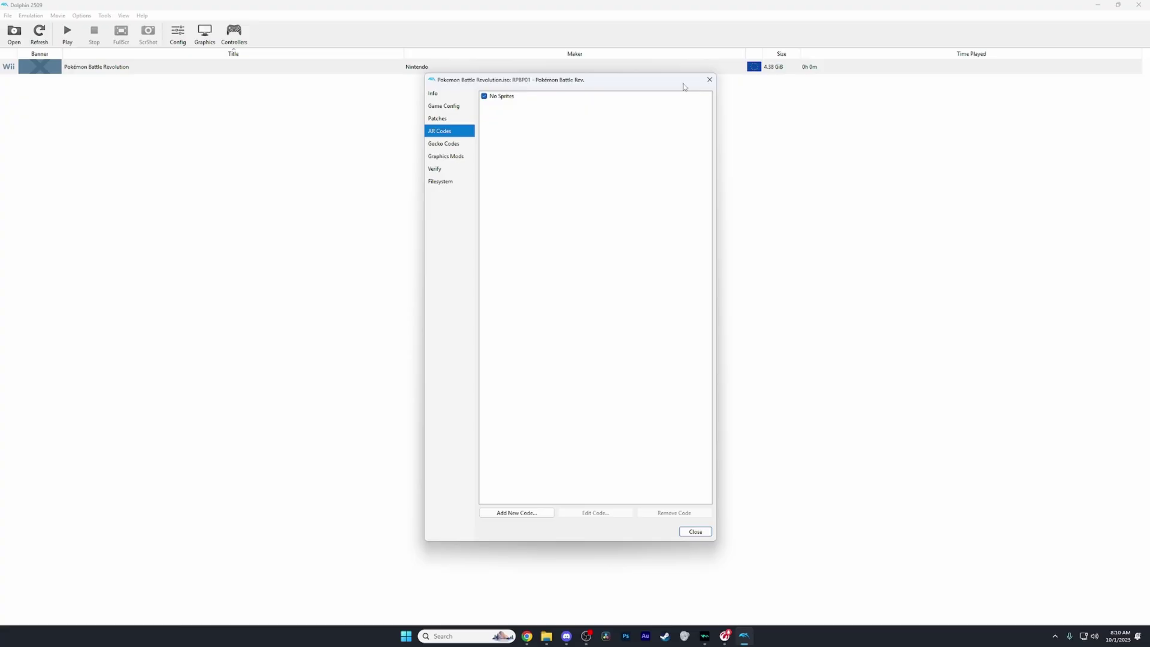
{"action": "left_click", "coordinate": [694, 532]}
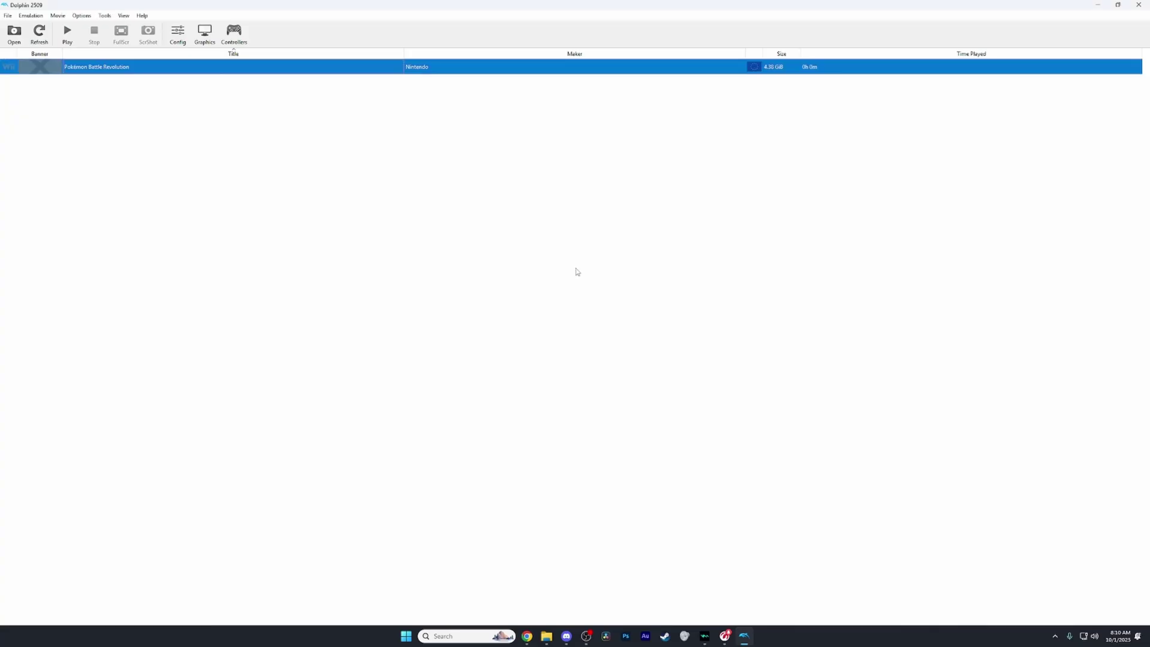
Run Pokémon Battle Revolution in a maximized window and advance past the title and opening message screens
{"action": "left_click", "coordinate": [430, 142]}
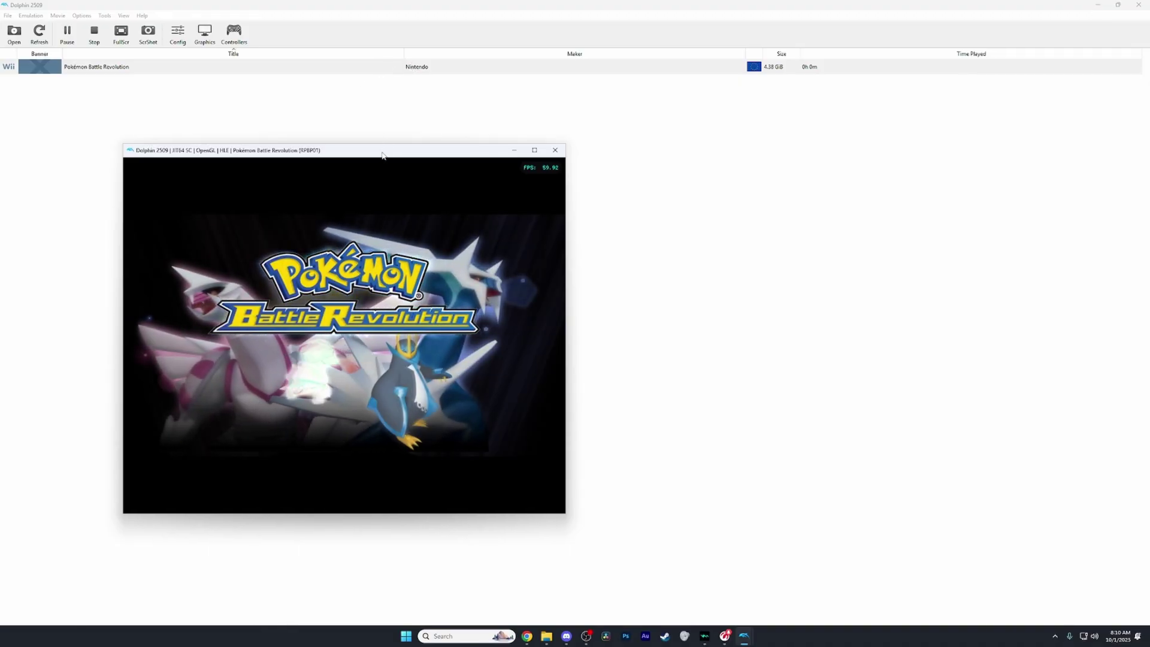
{"action": "left_click_drag", "start_coordinate": [492, 150], "coordinate": [568, 4]}
{"action": "key", "text": "Return"}
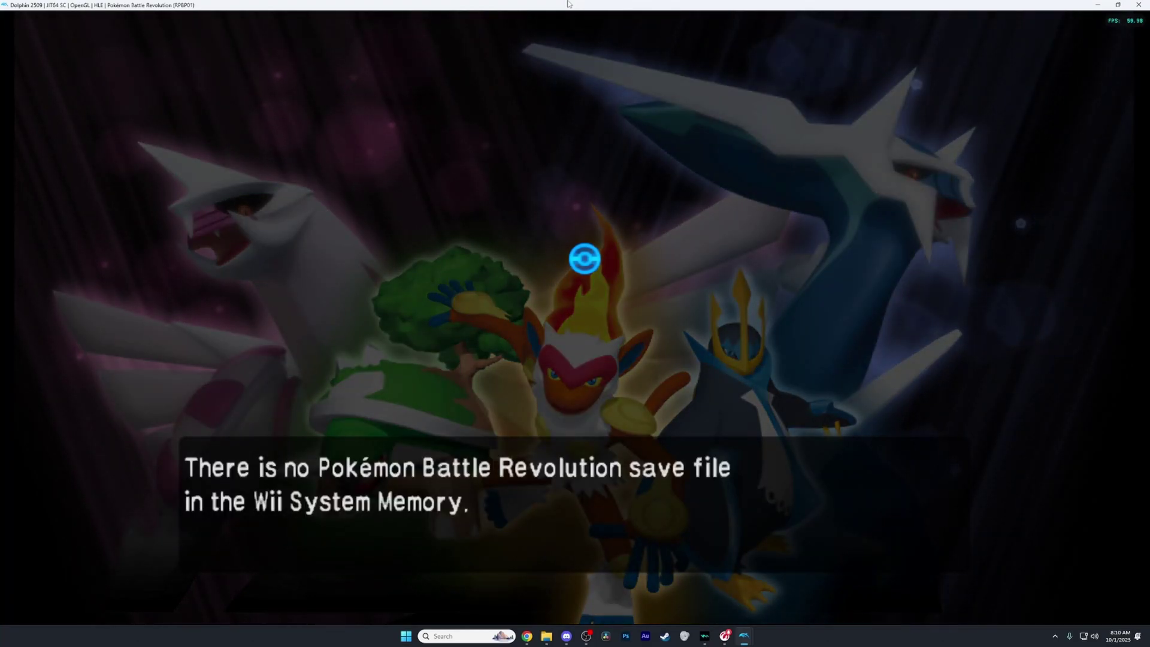
{"action": "key", "text": "Return"}
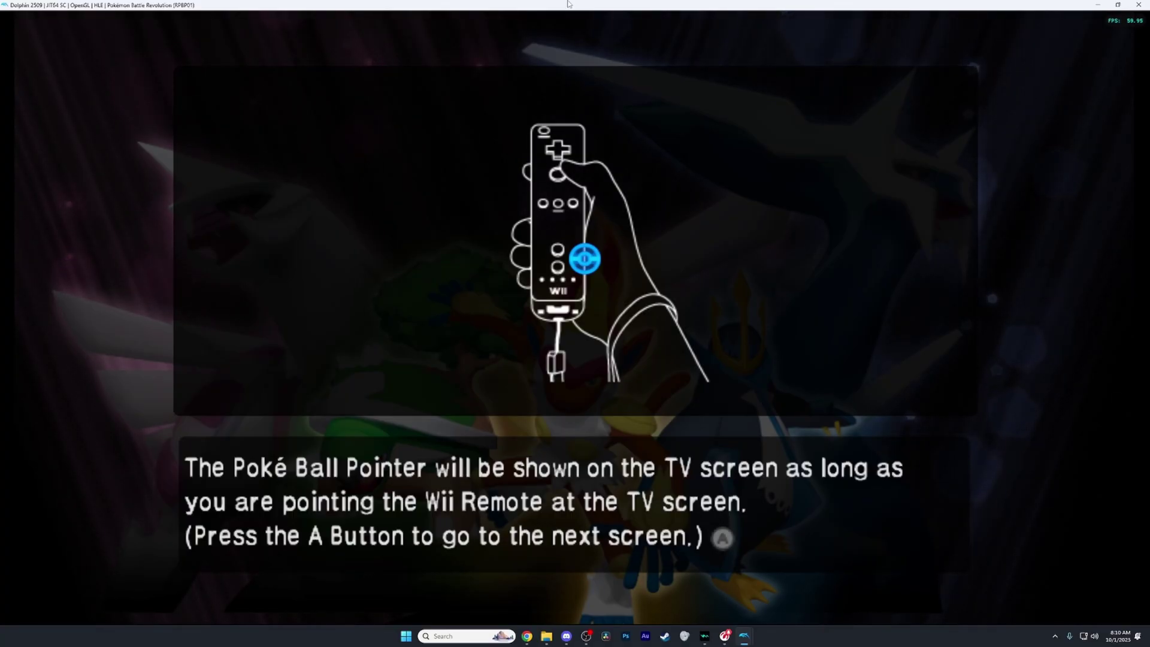
{"action": "key", "text": "Return"}
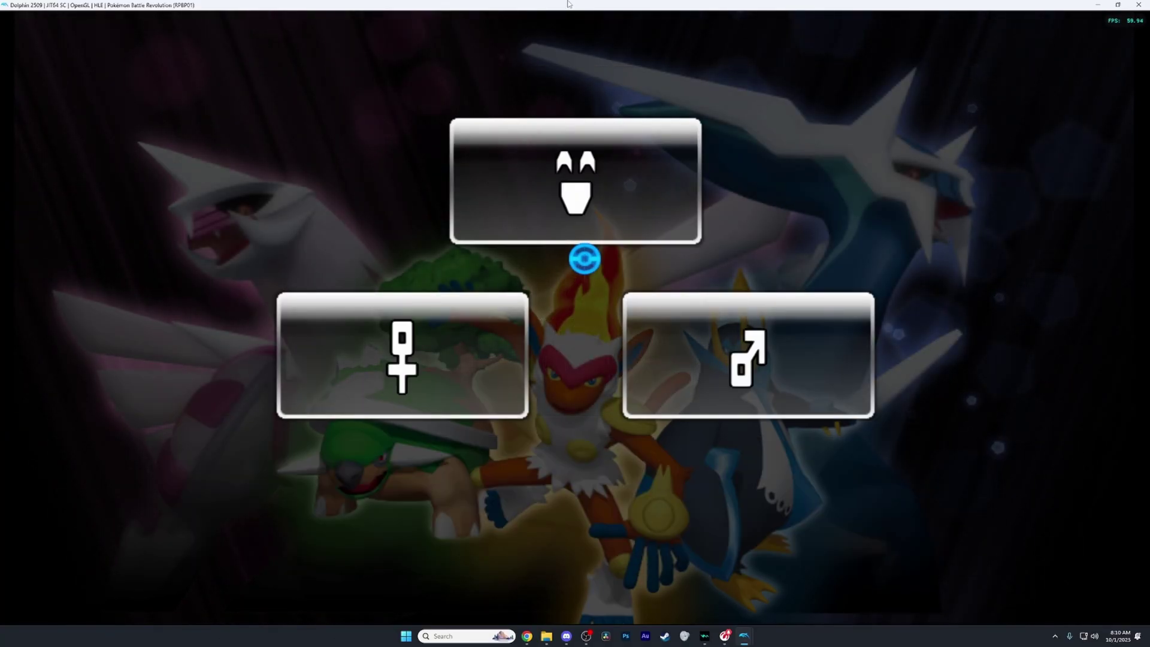
Pick the Pikachu panel, confirm the game mode choice and advance through the Pokétopia flight messages to the reception desk menu
{"action": "key", "text": "Up"}
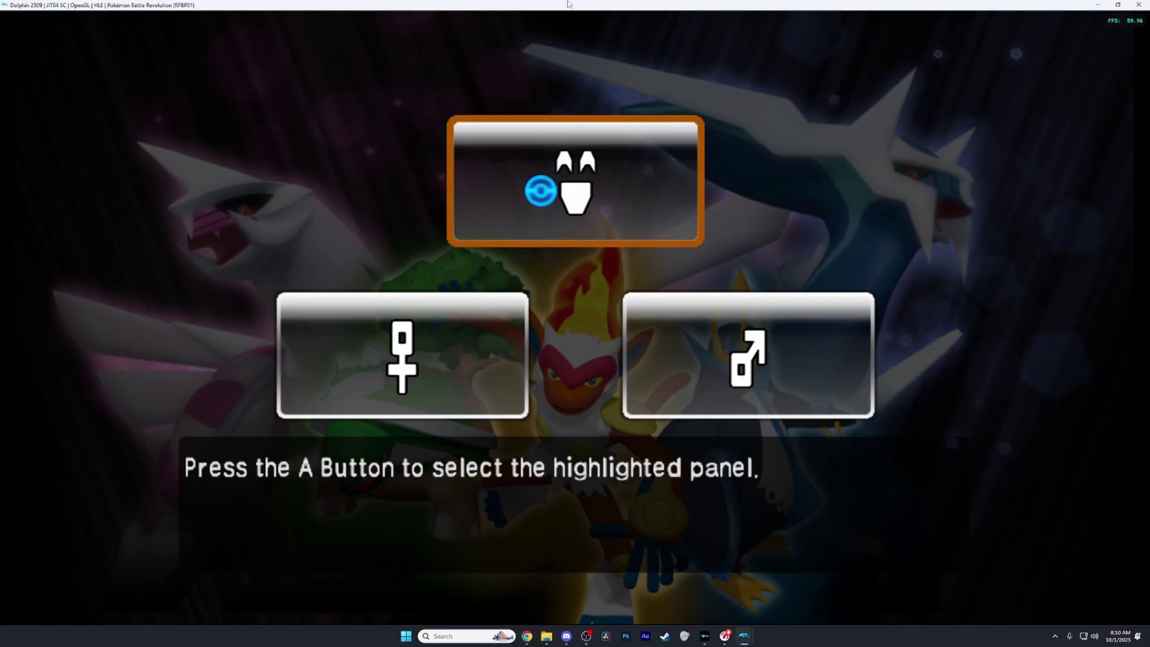
{"action": "key", "text": "Return"}
{"action": "key", "text": "Return"}
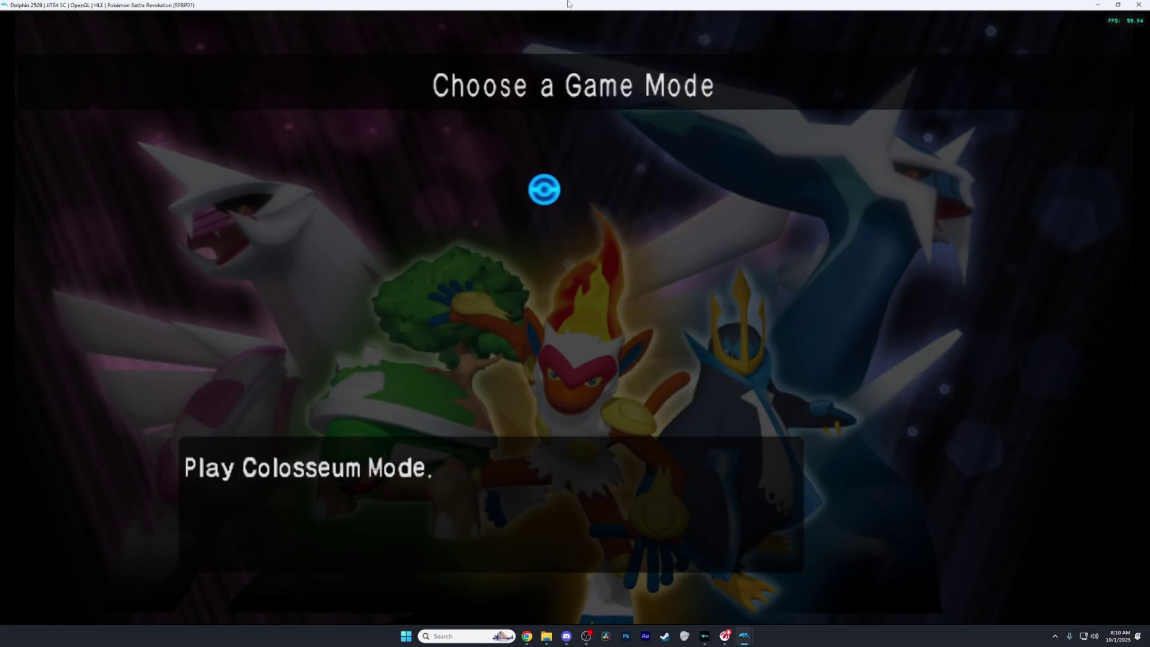
{"action": "key", "text": "Return"}
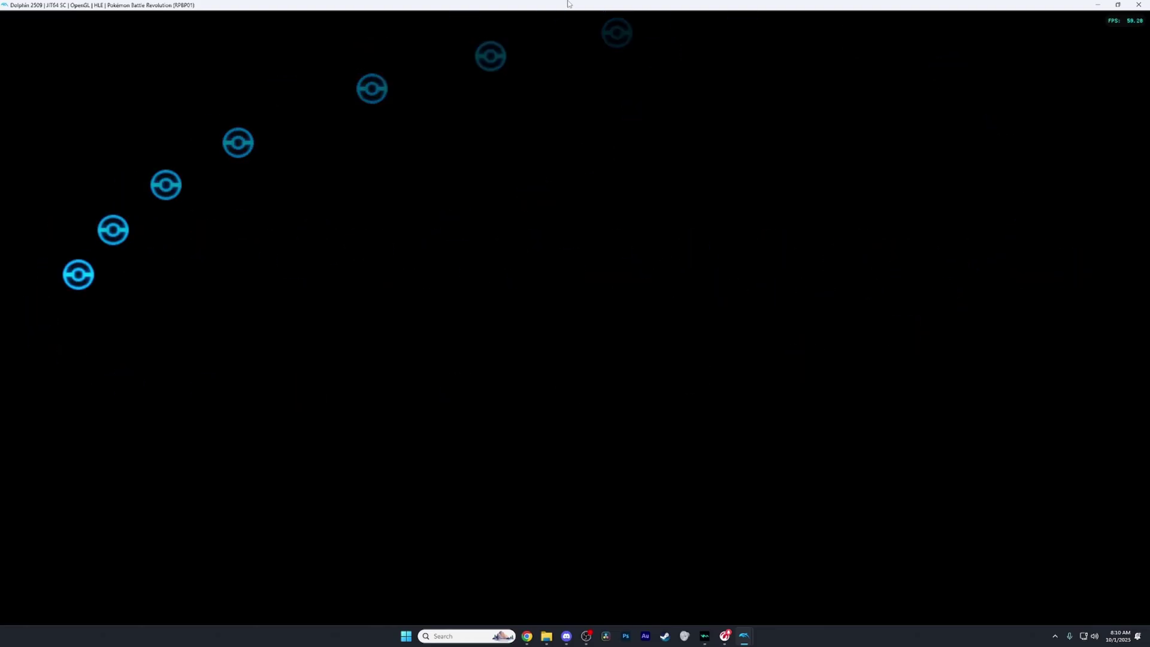
{"action": "key", "text": "Return"}
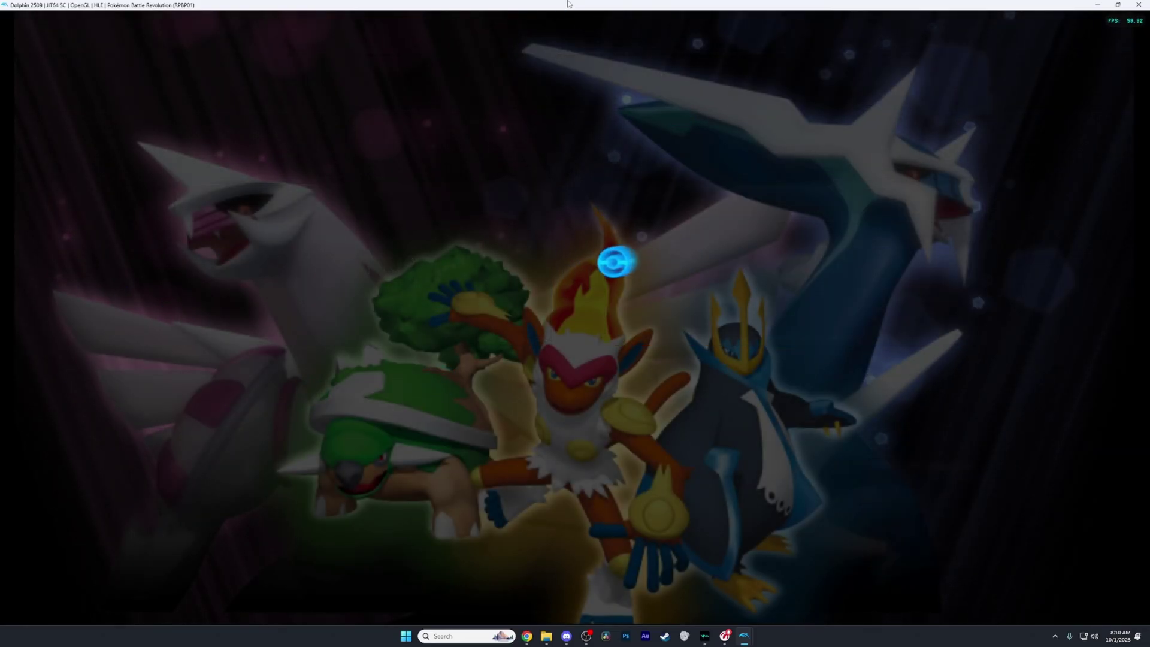
{"action": "key", "text": "Return"}
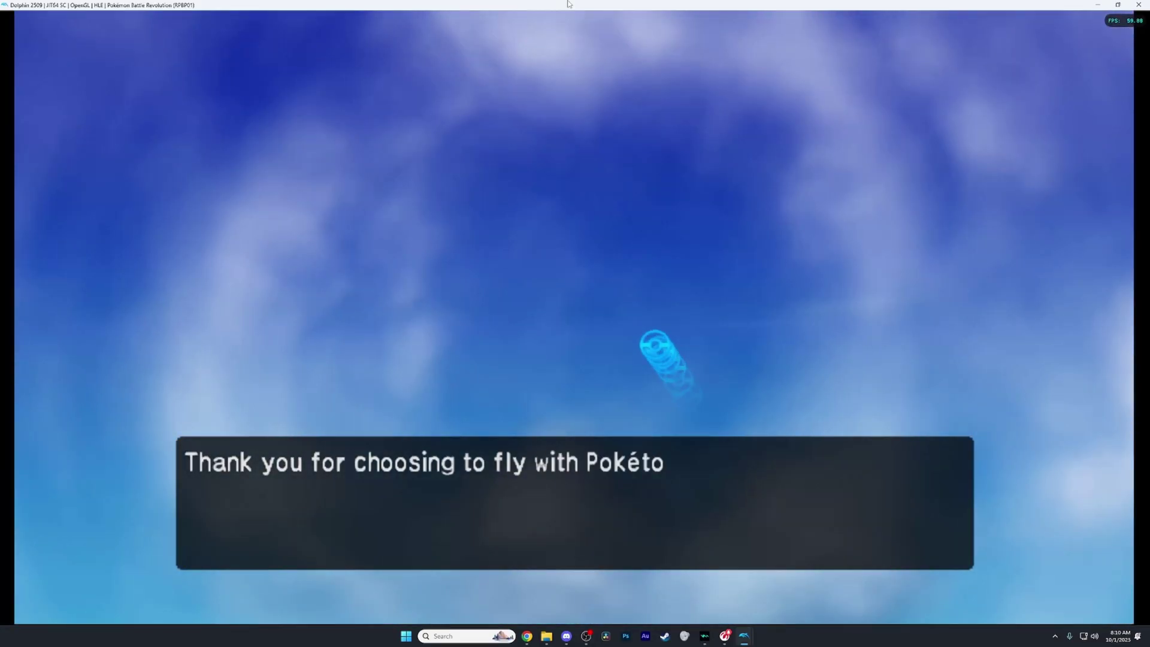
{"action": "key", "text": "Return"}
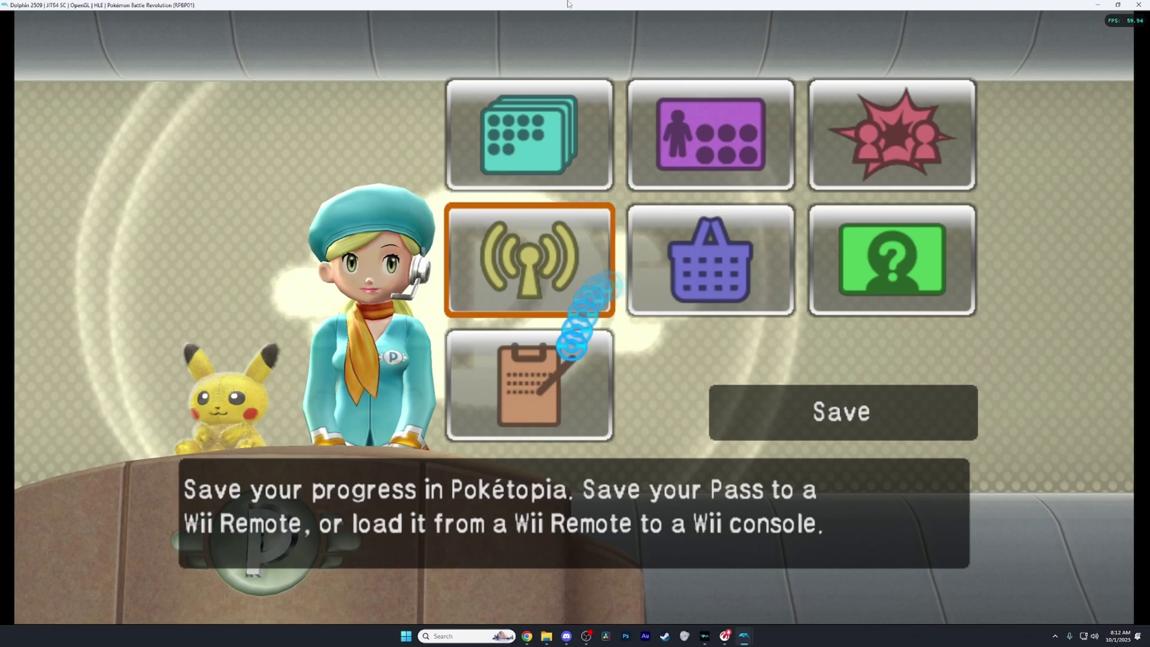
Open Storage at the reception desk, check it for Pokémon and return to the reception menu
{"action": "key", "text": "Return"}
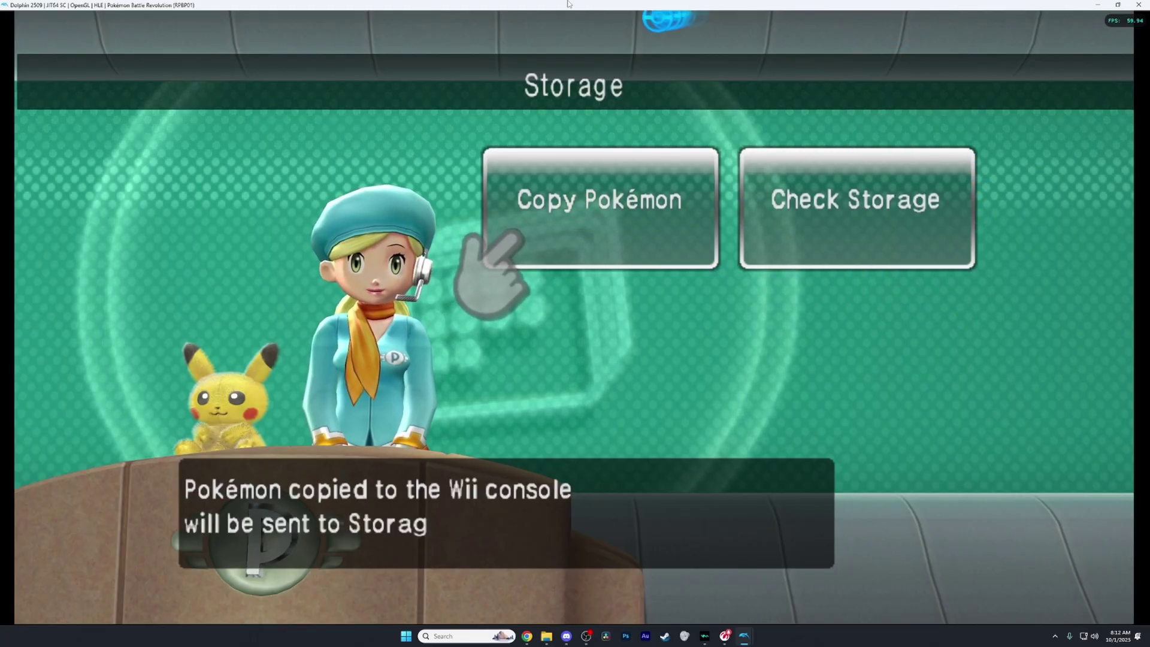
{"action": "key", "text": "Right"}
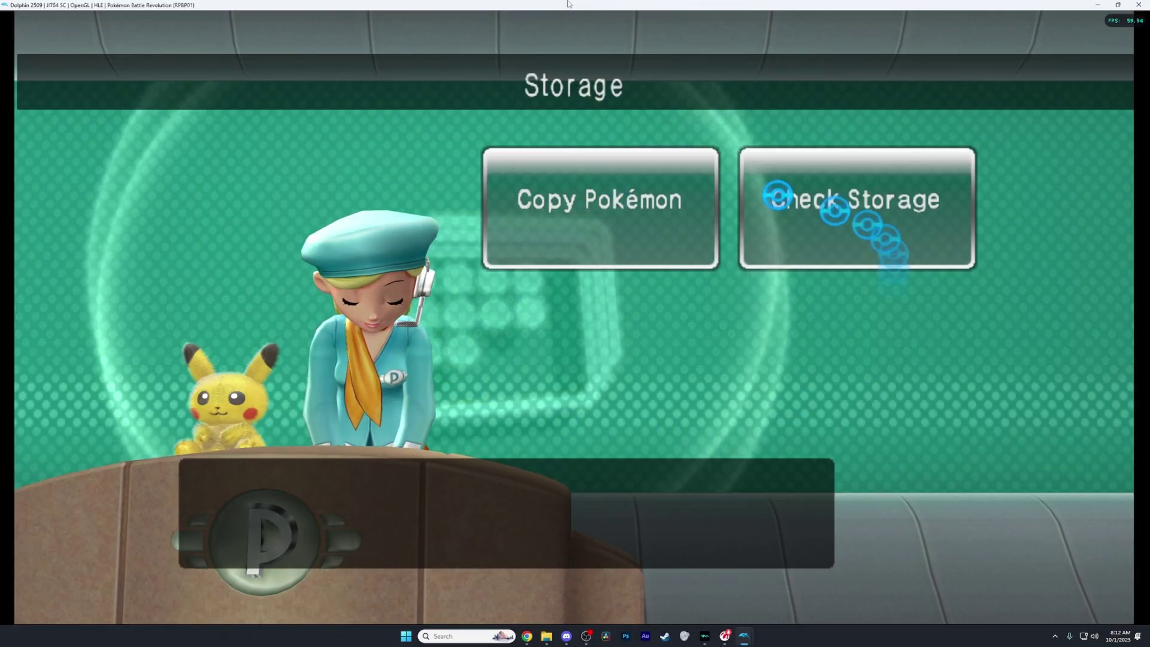
{"action": "key", "text": "Return"}
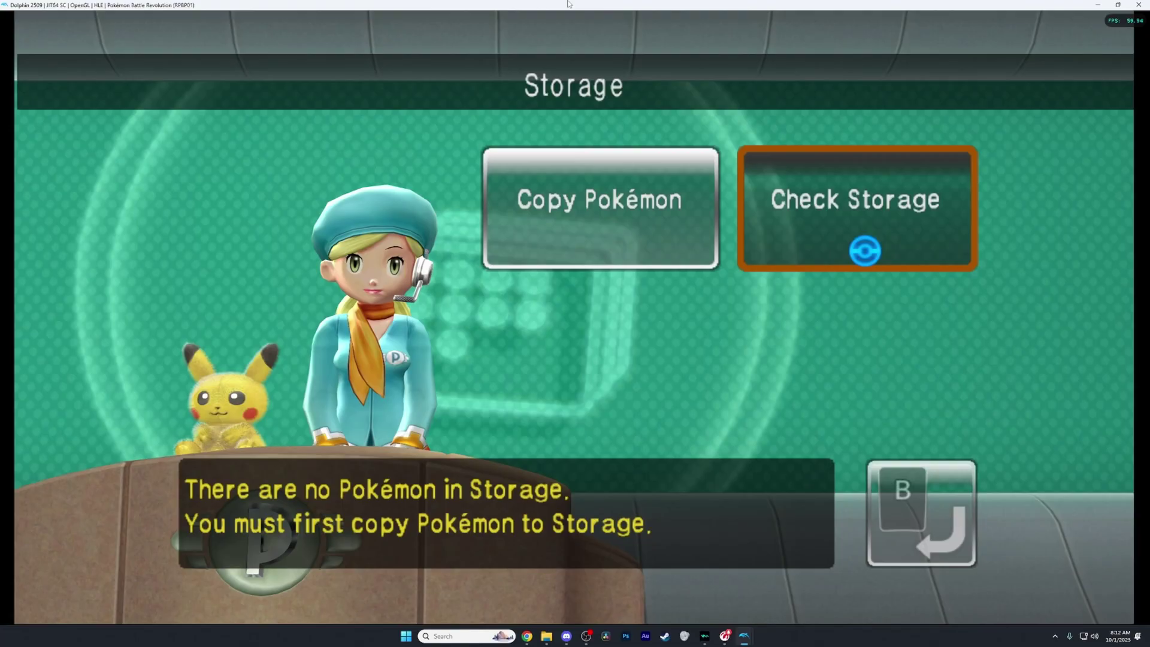
{"action": "key", "text": "Return"}
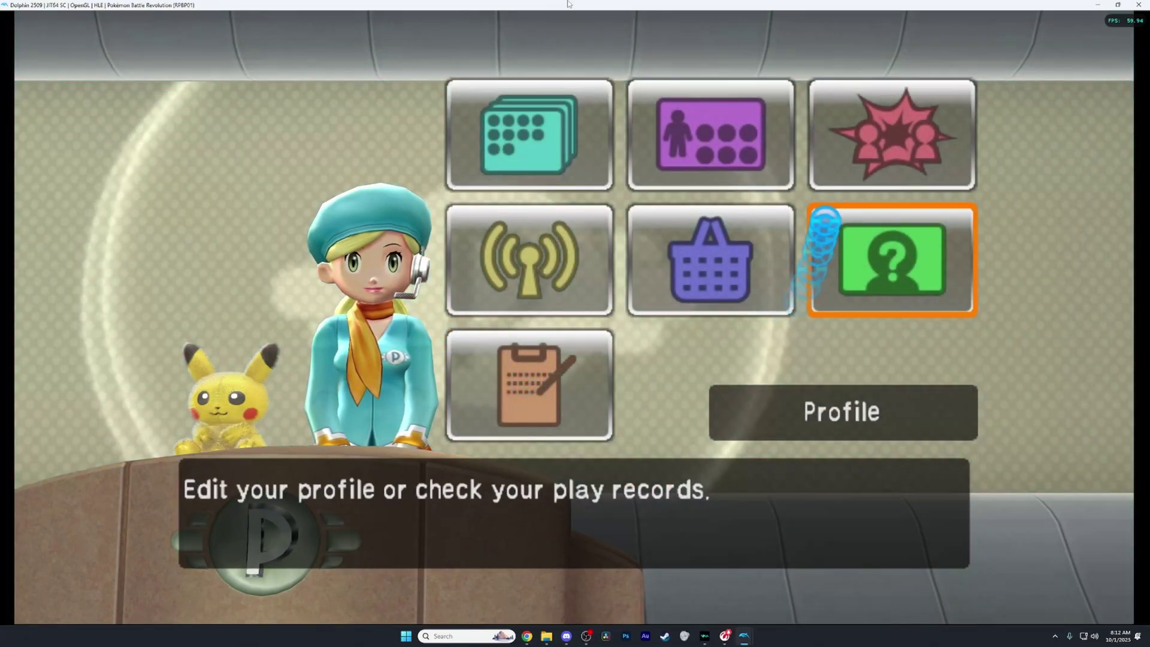
Enter Wi-Fi Battle through Nintendo WFC and disconnect from Nintendo Wi-Fi Connection
{"action": "key", "text": "Return"}
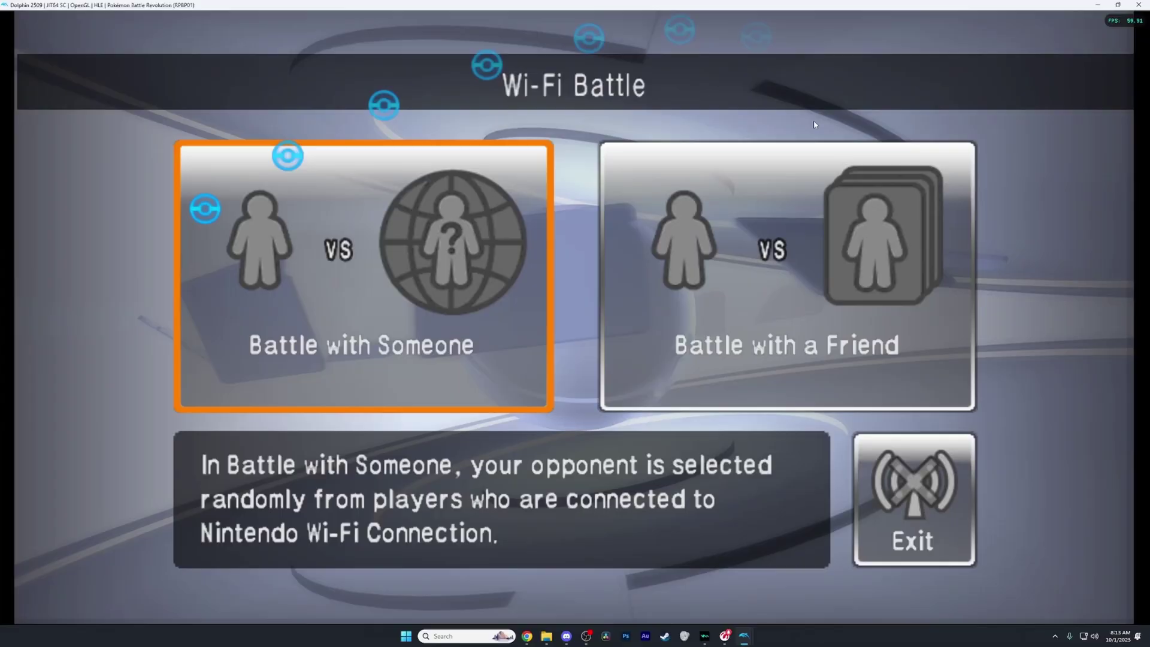
{"action": "key", "text": "Down"}
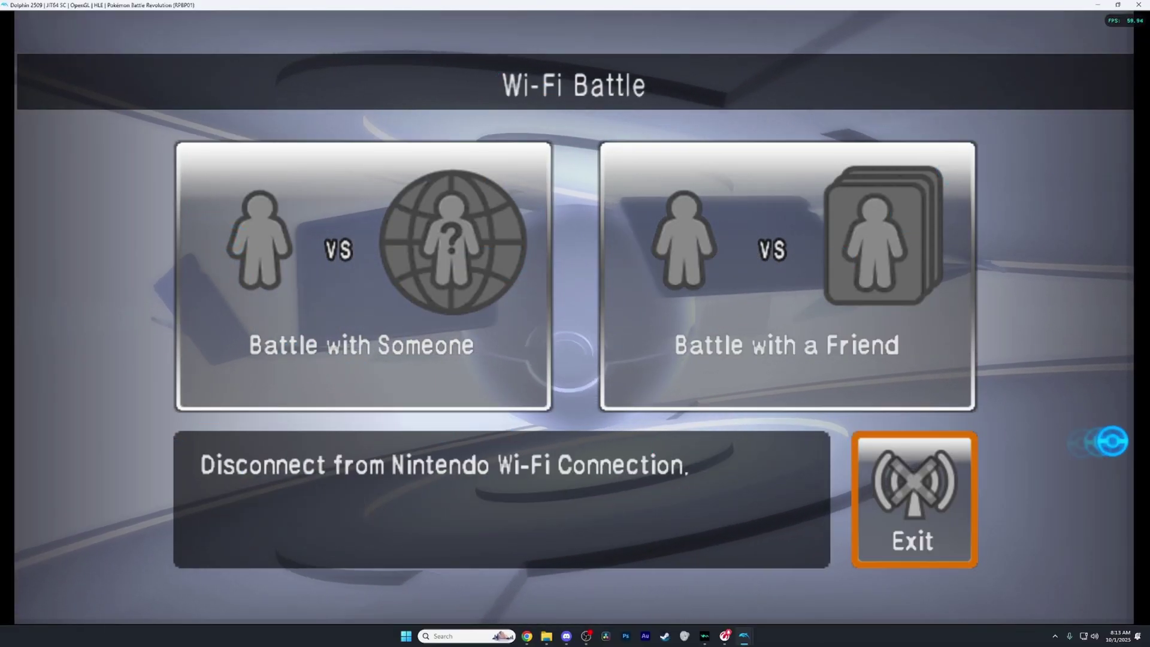
{"action": "left_click", "coordinate": [879, 468]}
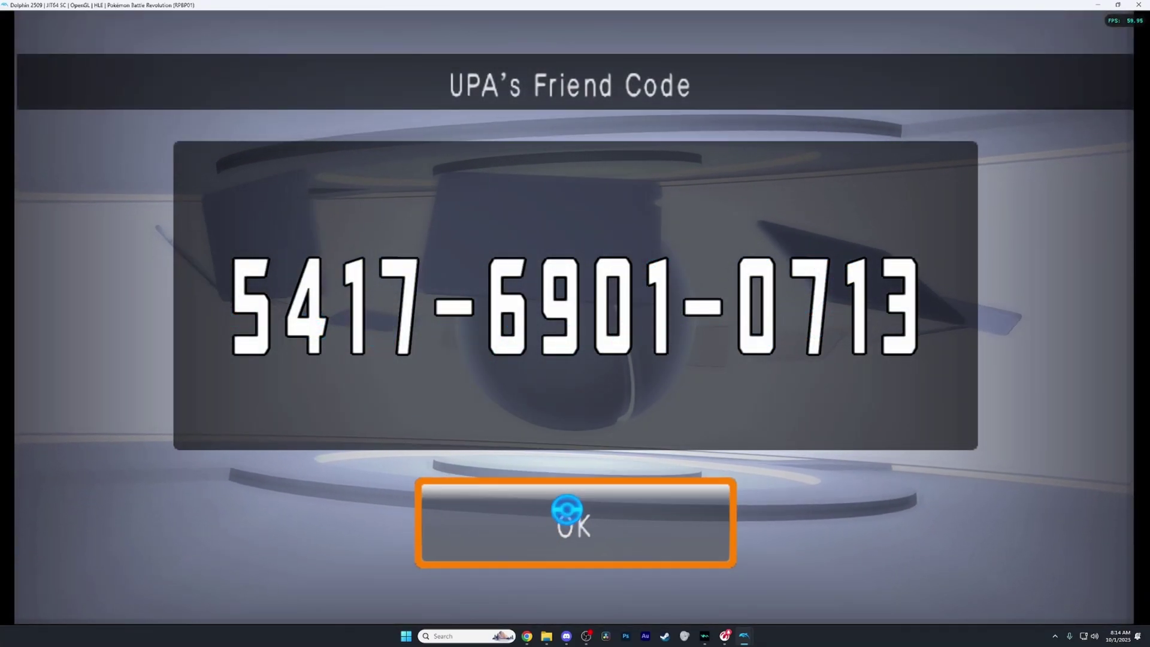
View the player's own friend code in the Friend Roster and return to the reception menu
{"action": "left_click", "coordinate": [566, 510]}
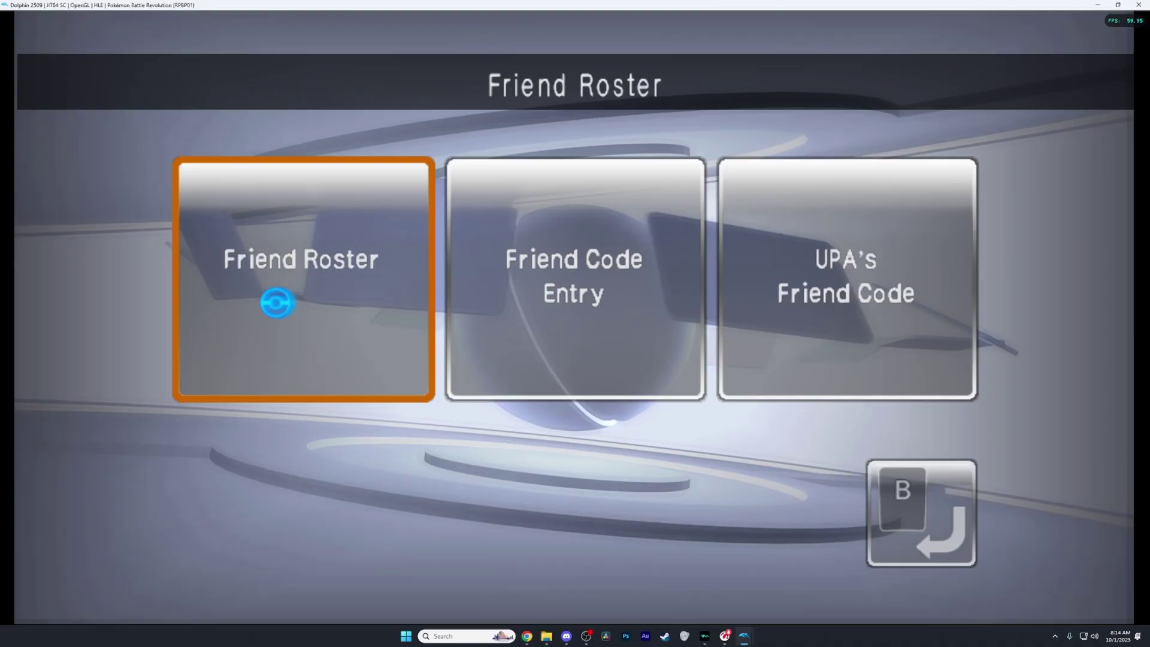
{"action": "left_click", "coordinate": [891, 482]}
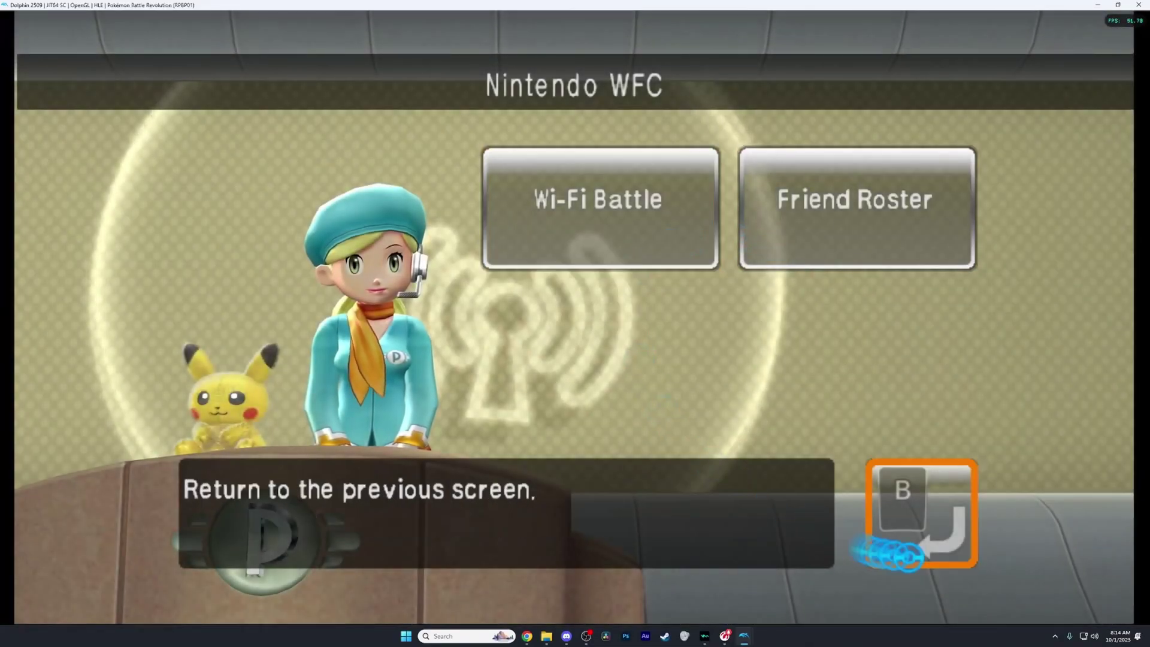
{"action": "left_click", "coordinate": [916, 527]}
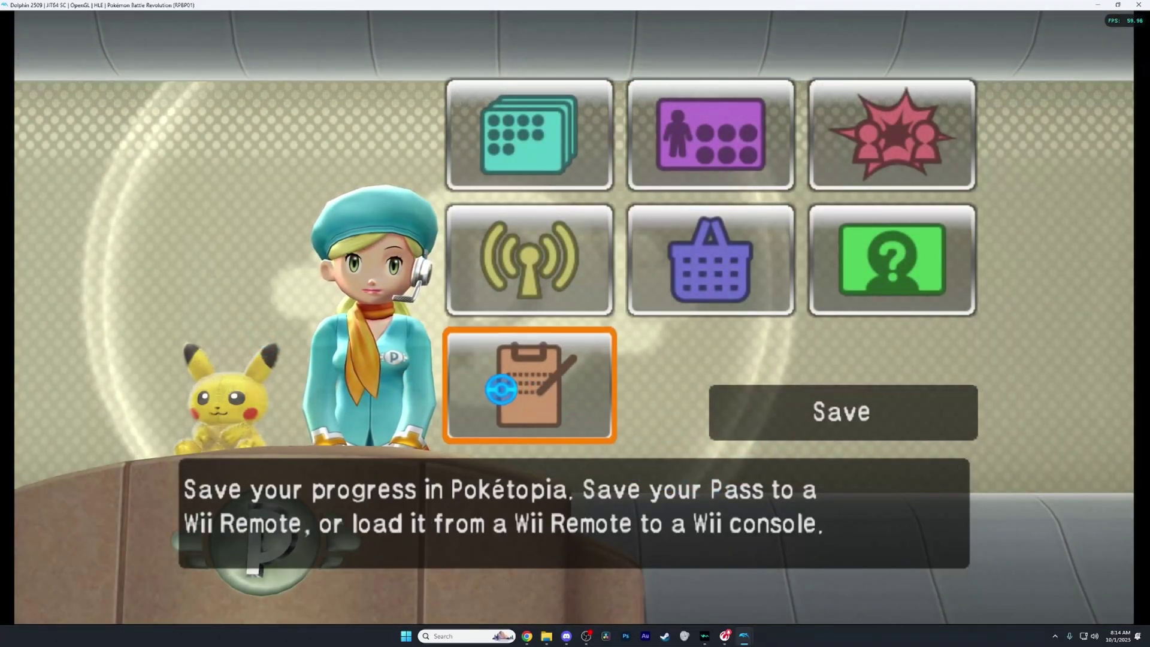
Save the game progress with Save Game, confirm the save and choose to quit playing
{"action": "left_click", "coordinate": [502, 390]}
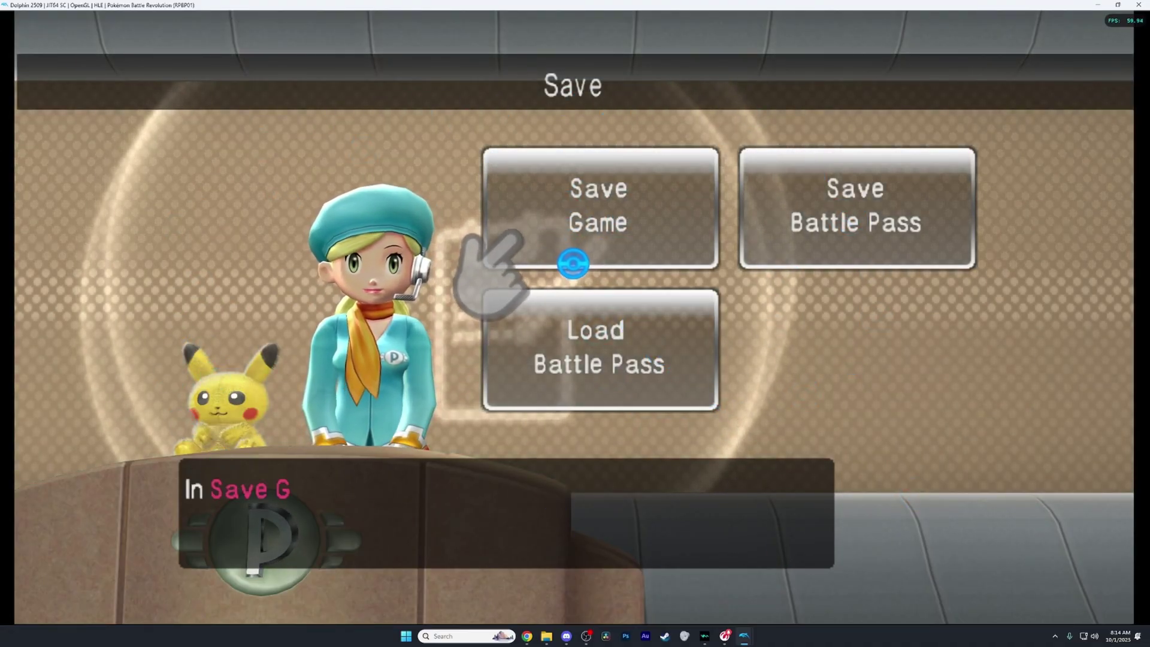
{"action": "left_click", "coordinate": [605, 232]}
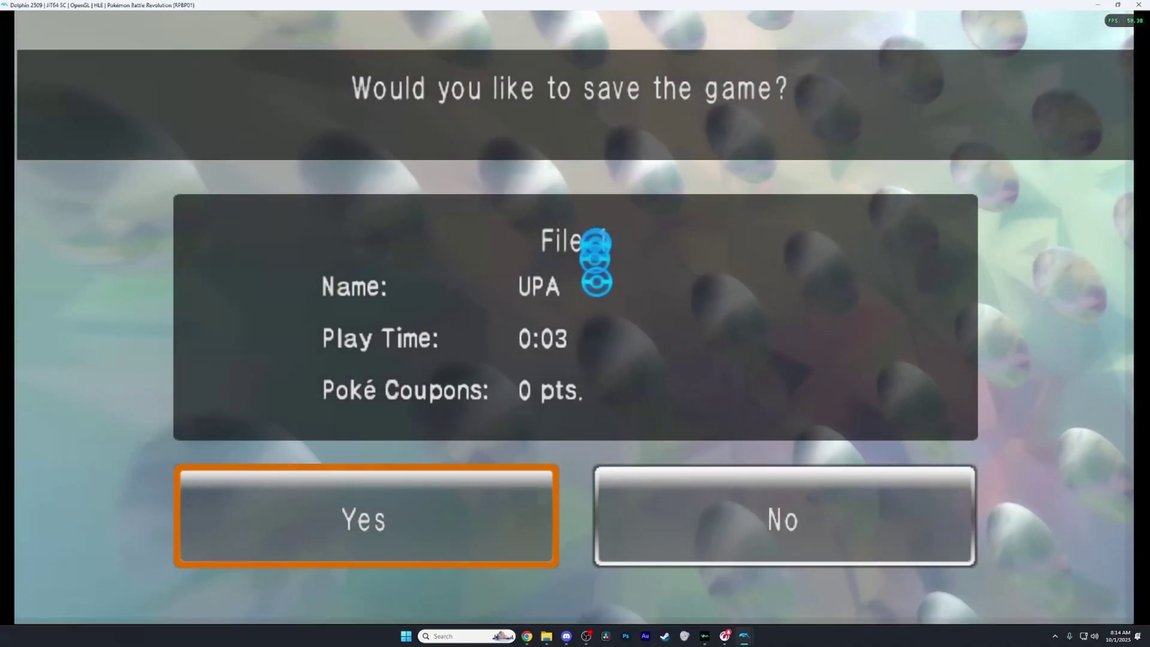
{"action": "left_click", "coordinate": [474, 545]}
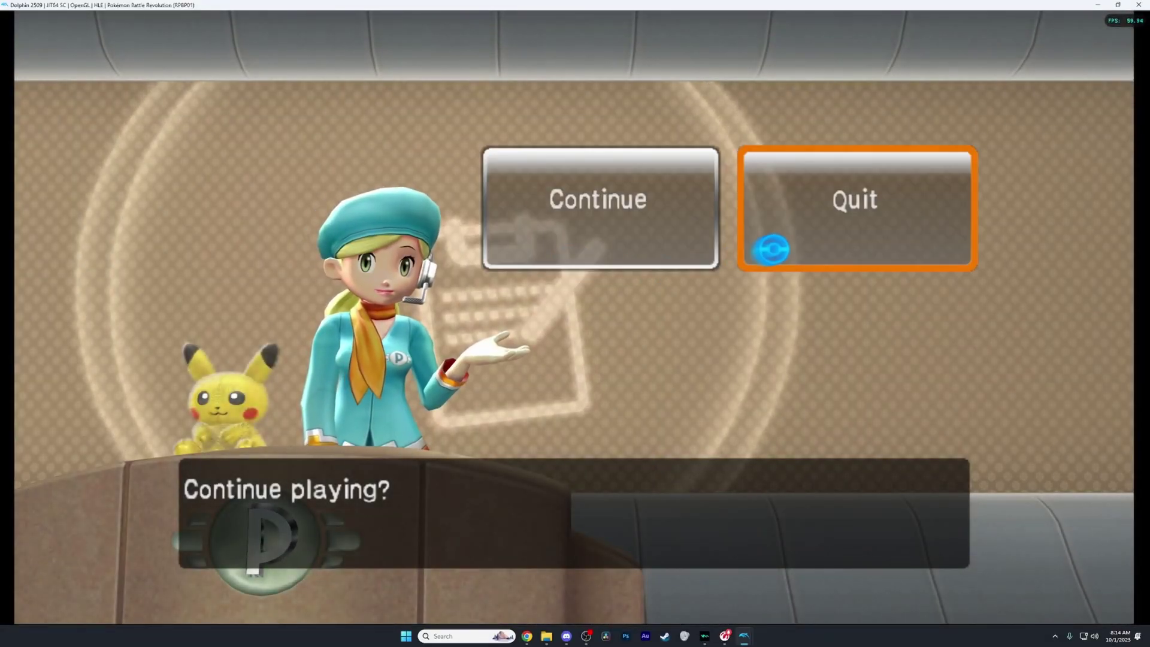
{"action": "left_click", "coordinate": [630, 250]}
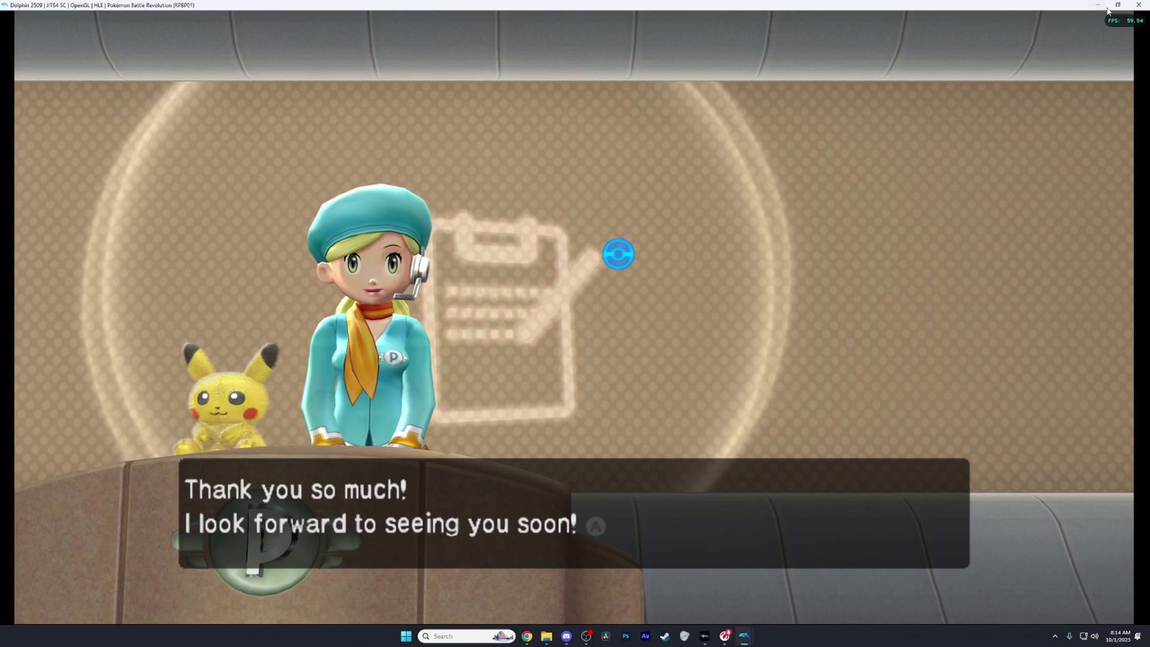
Stop the current emulation and restore the Dolphin window to its smaller size on the desktop
{"action": "key", "text": "Escape"}
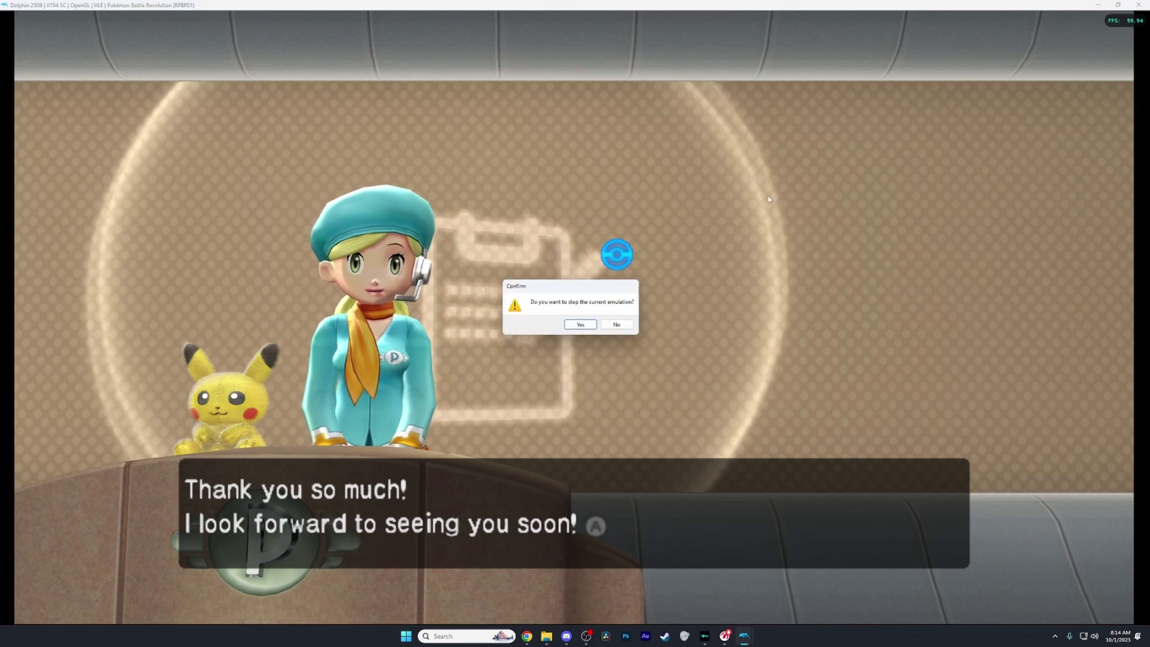
{"action": "left_click", "coordinate": [580, 324]}
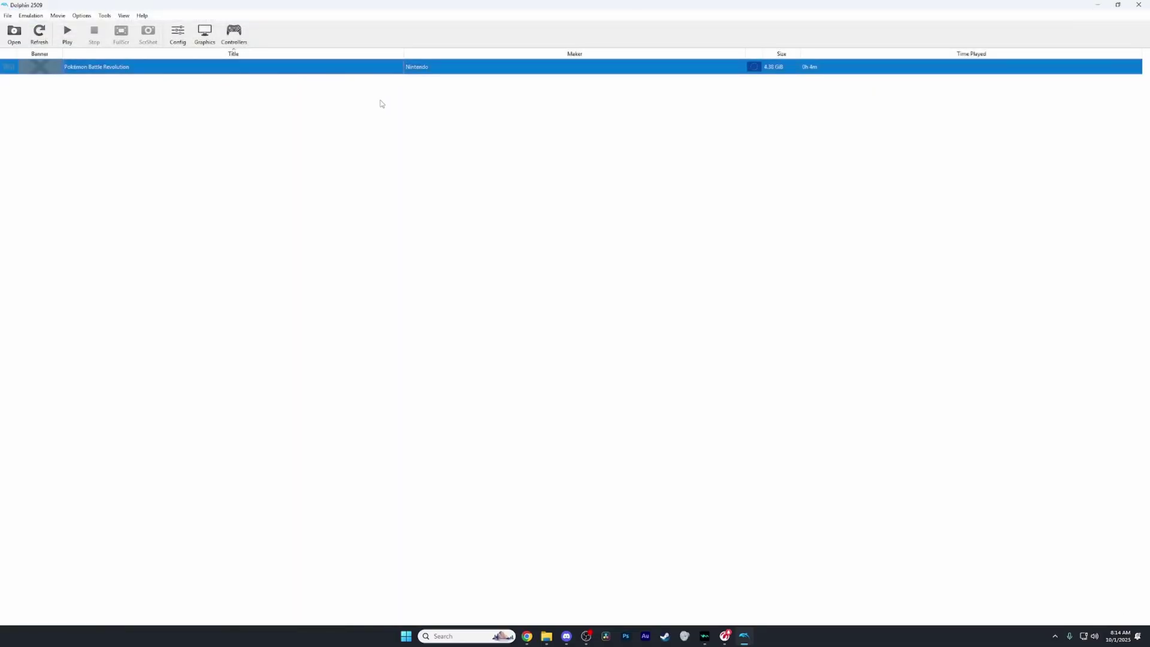
{"action": "left_click_drag", "start_coordinate": [446, 7], "coordinate": [557, 84]}
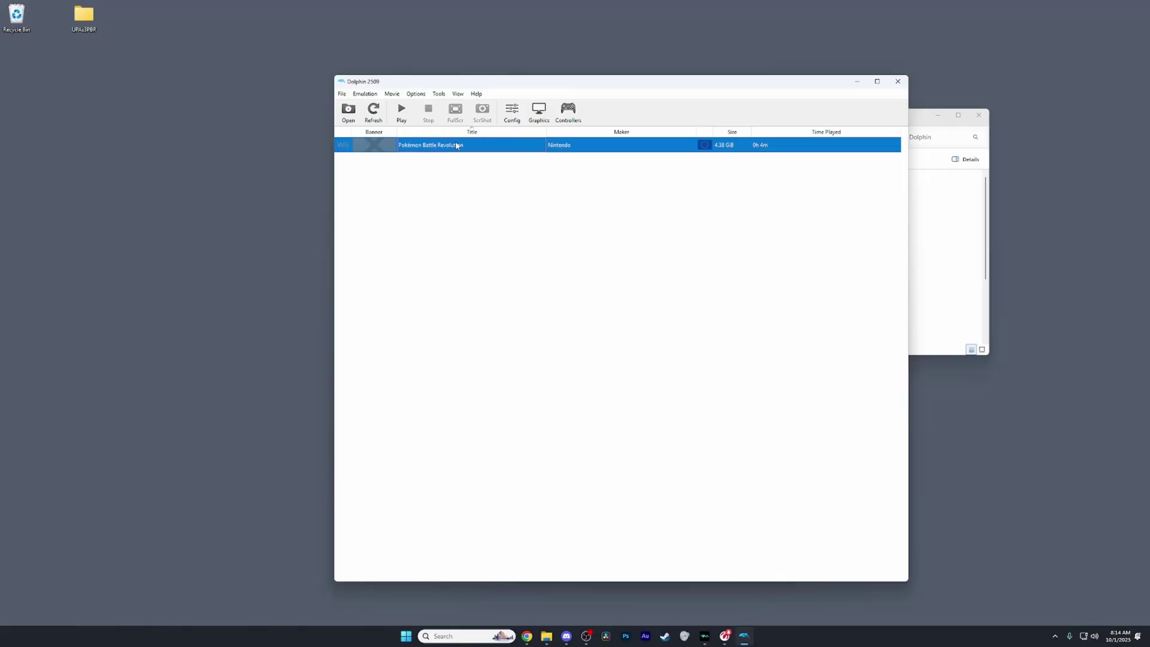
Open the Wii save folder of Pokémon Battle Revolution, show the full path of its GeniusPbr folder and close the window
{"action": "right_click", "coordinate": [456, 145]}
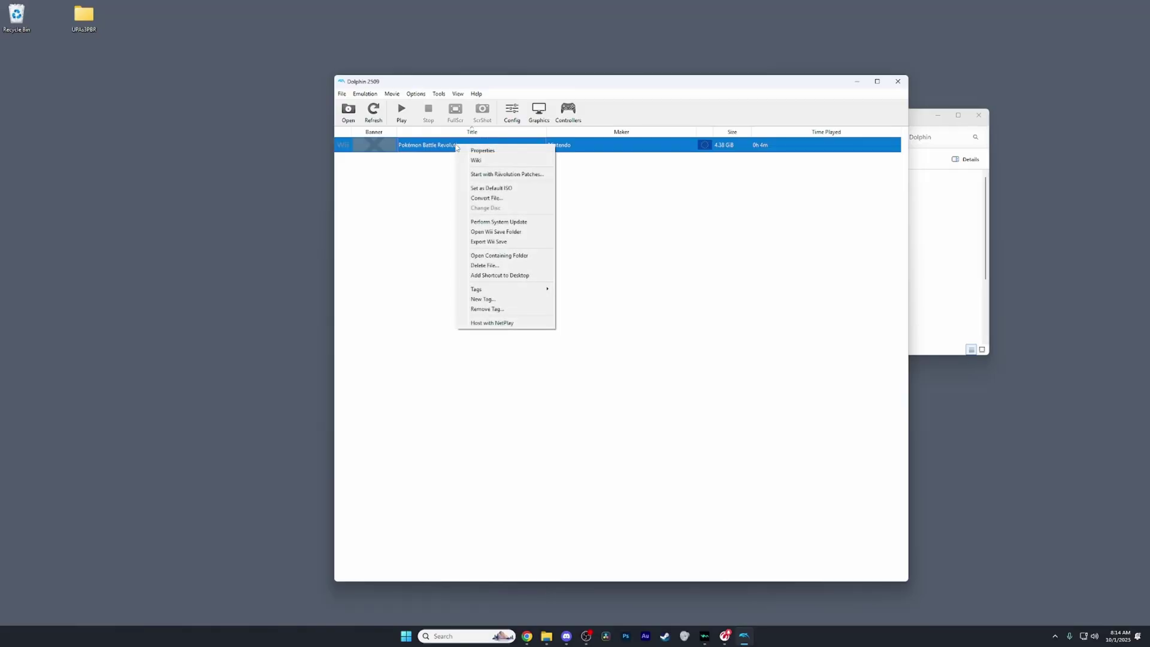
{"action": "left_click", "coordinate": [497, 235]}
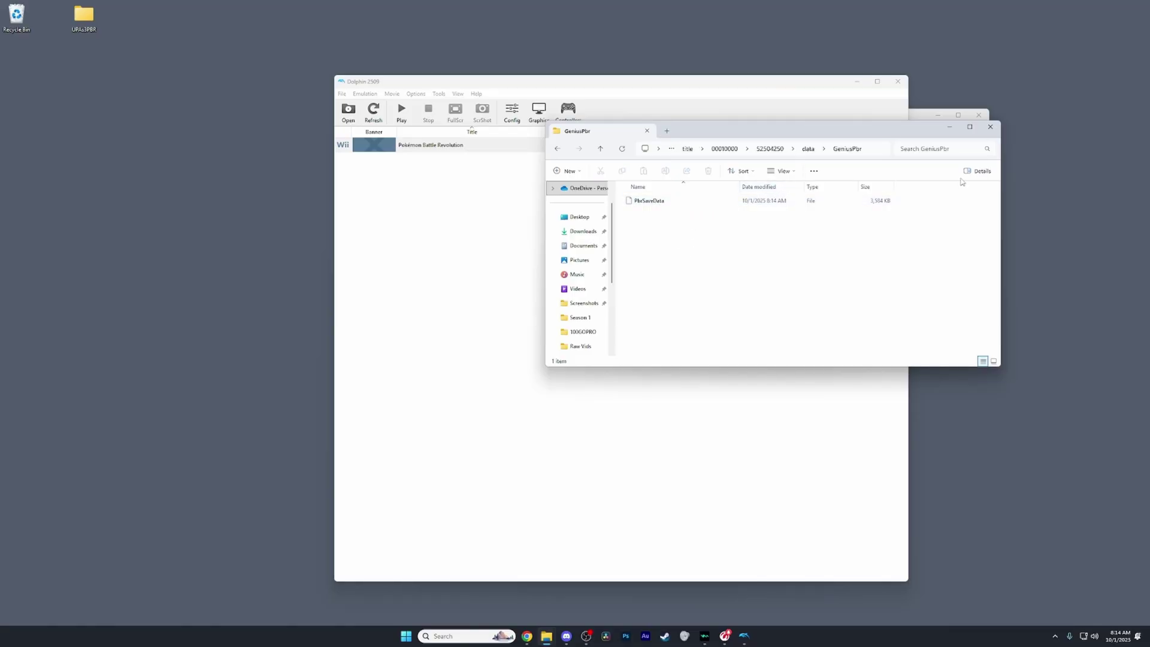
{"action": "left_click_drag", "start_coordinate": [903, 130], "coordinate": [712, 133]}
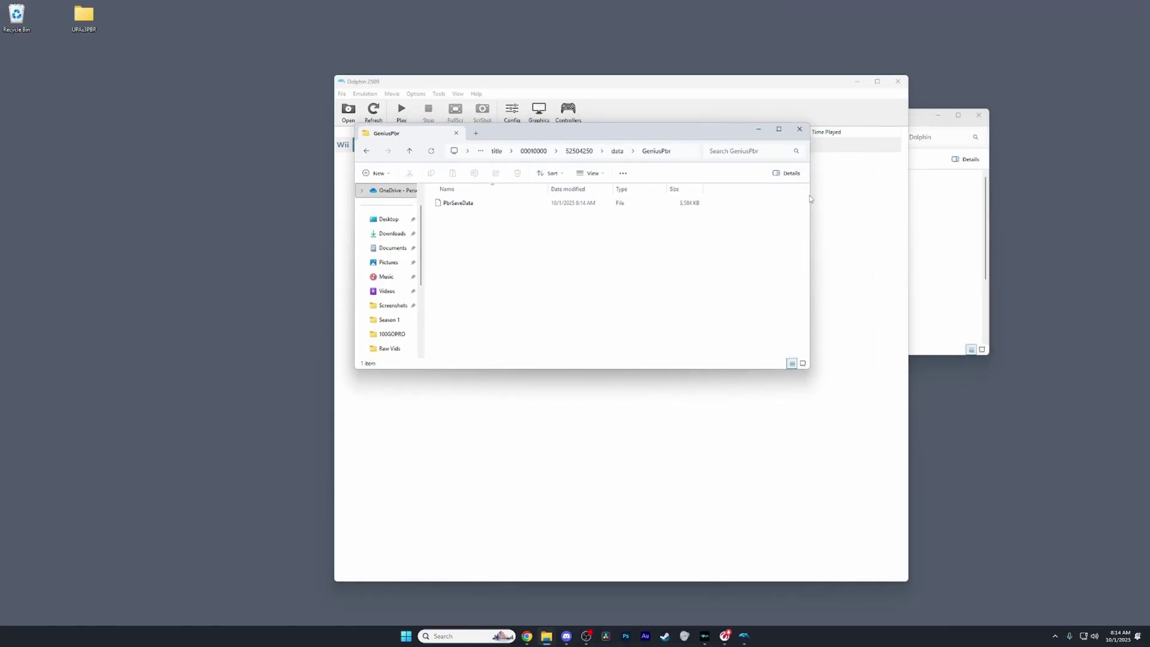
{"action": "left_click_drag", "start_coordinate": [810, 201], "coordinate": [1026, 205]}
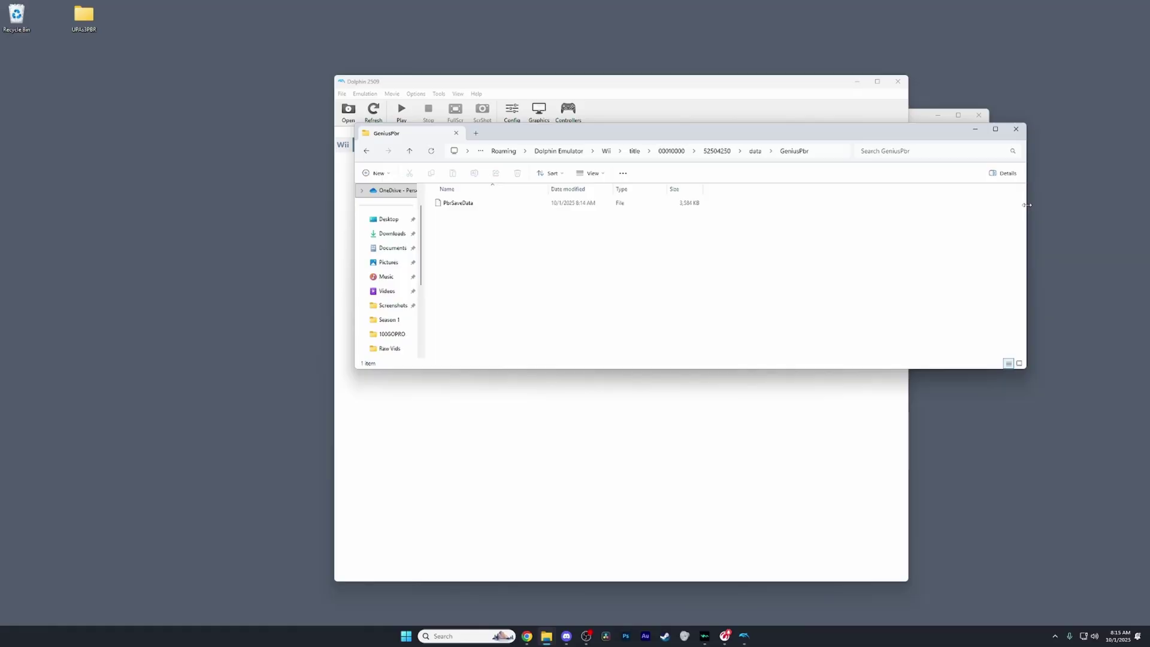
{"action": "left_click", "coordinate": [816, 154]}
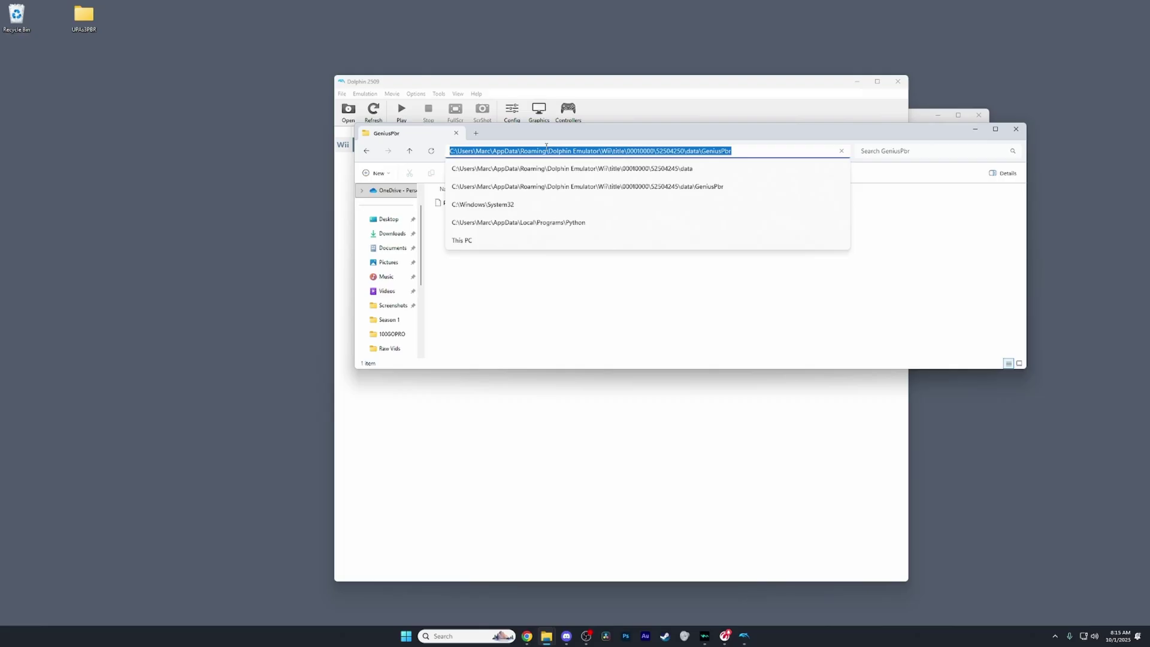
{"action": "left_click", "coordinate": [879, 118]}
{"action": "left_click", "coordinate": [958, 153]}
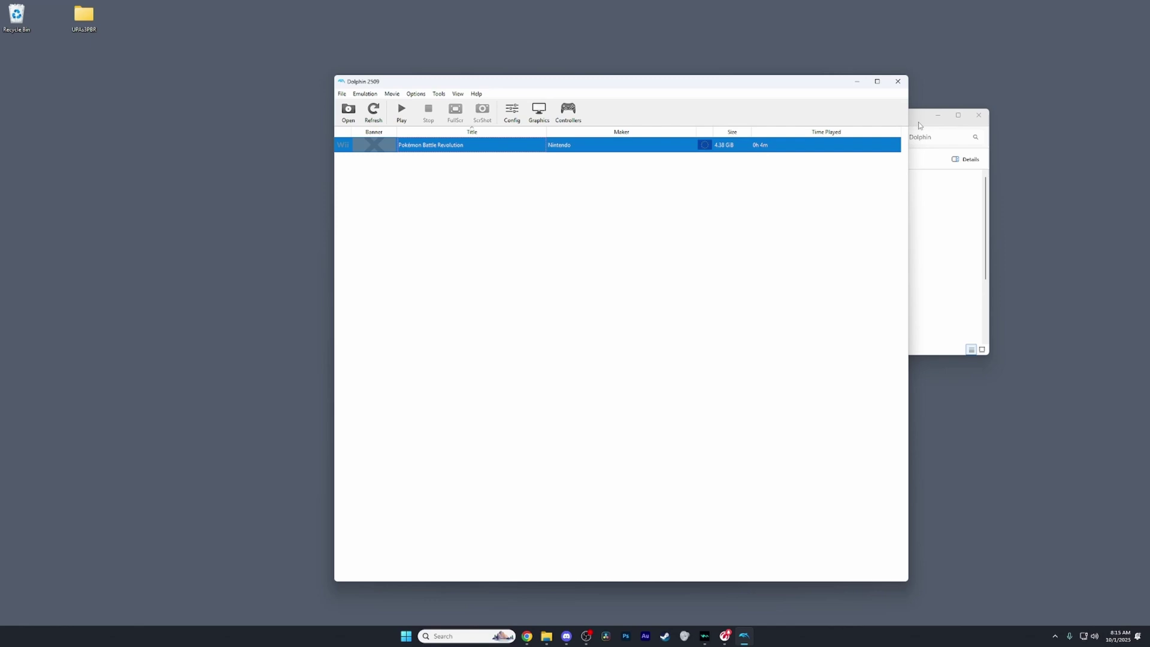
Open the PkmnGenningTool folder inside the Dolphin folder and launch PKHeX.exe
{"action": "left_click", "coordinate": [925, 151]}
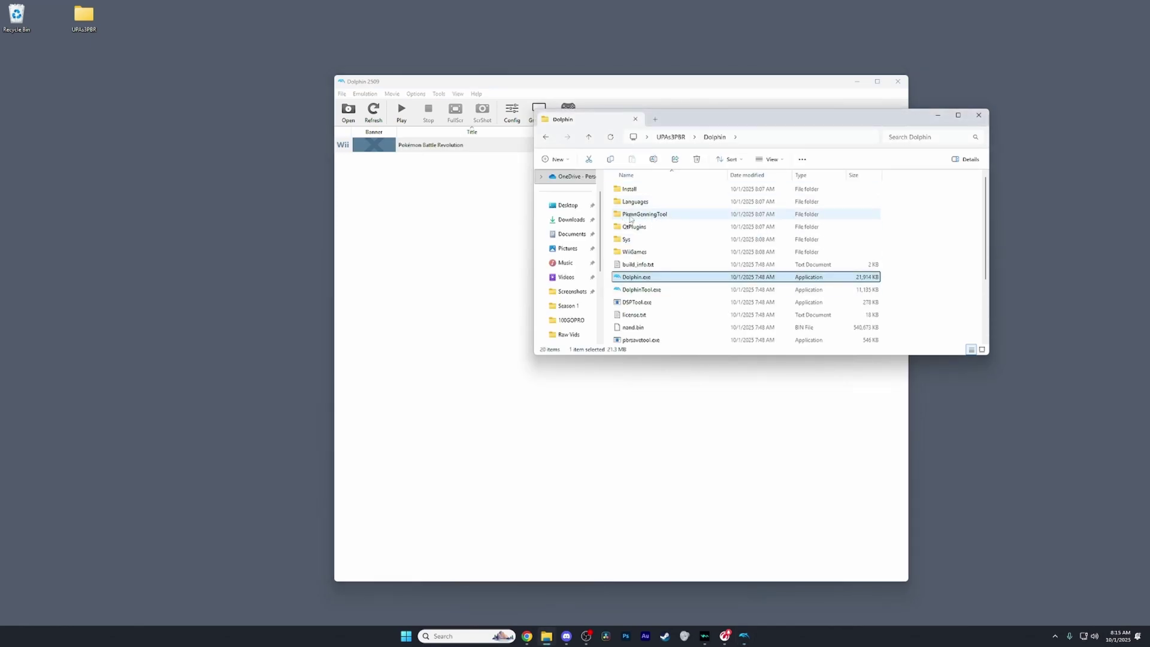
{"action": "double_click", "coordinate": [649, 215]}
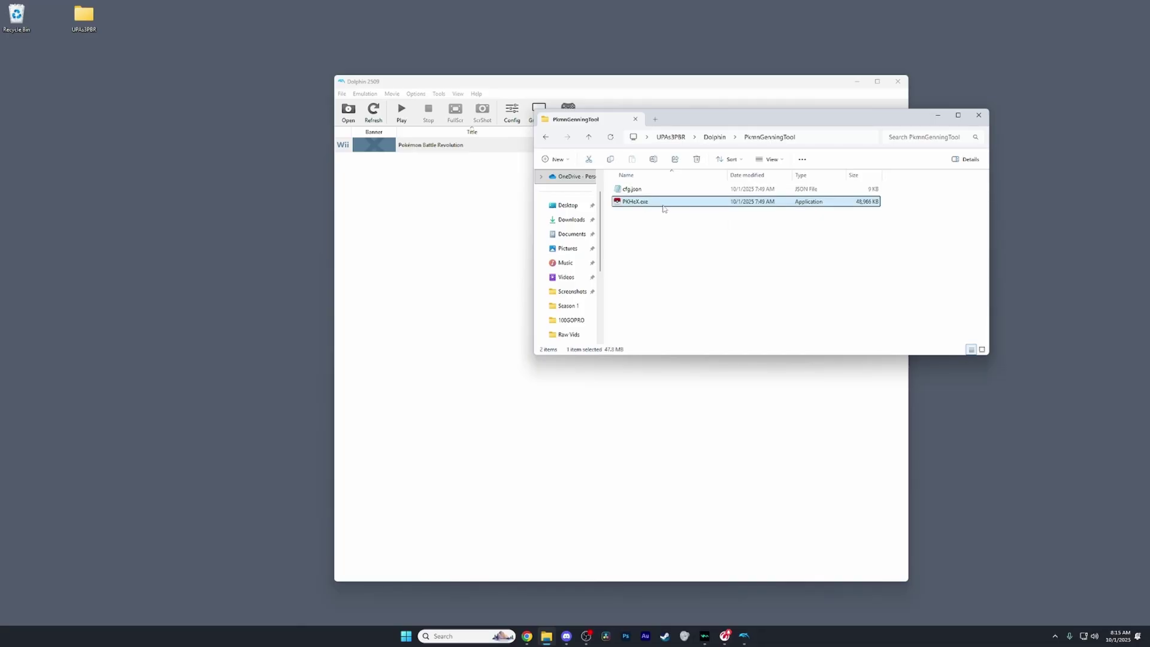
{"action": "double_click", "coordinate": [664, 203]}
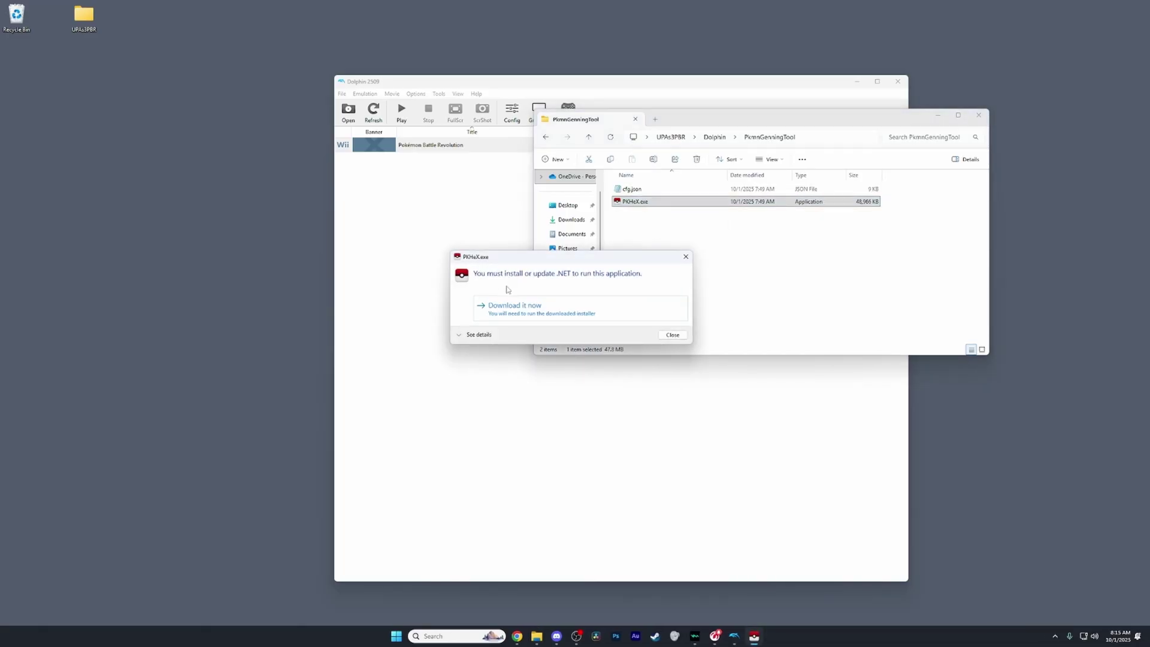
Download the .NET 9.0 Desktop Runtime (v9.0.9) x64 installer, install it and close the setup
{"action": "left_click", "coordinate": [515, 307]}
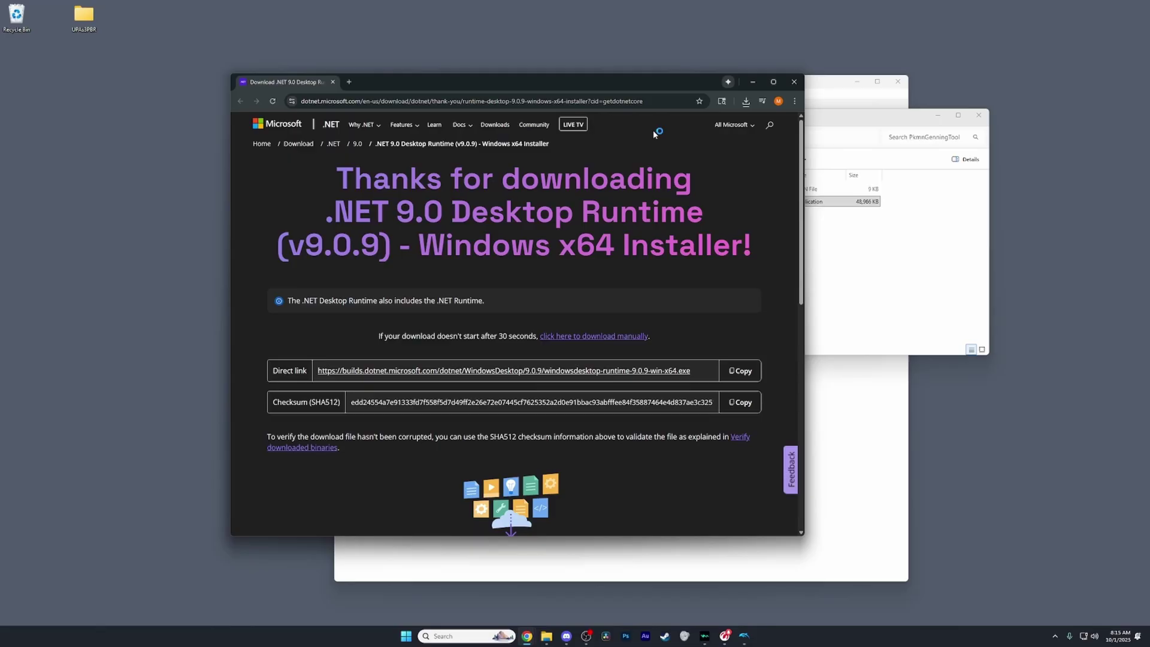
{"action": "left_click", "coordinate": [633, 403]}
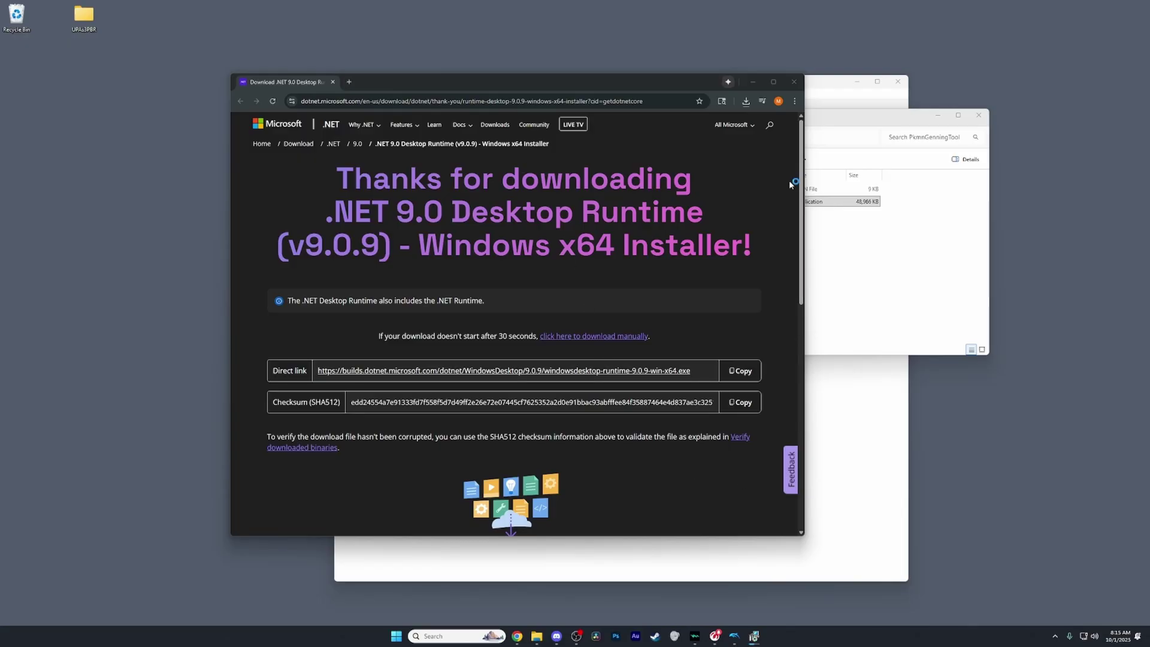
{"action": "left_click", "coordinate": [754, 82]}
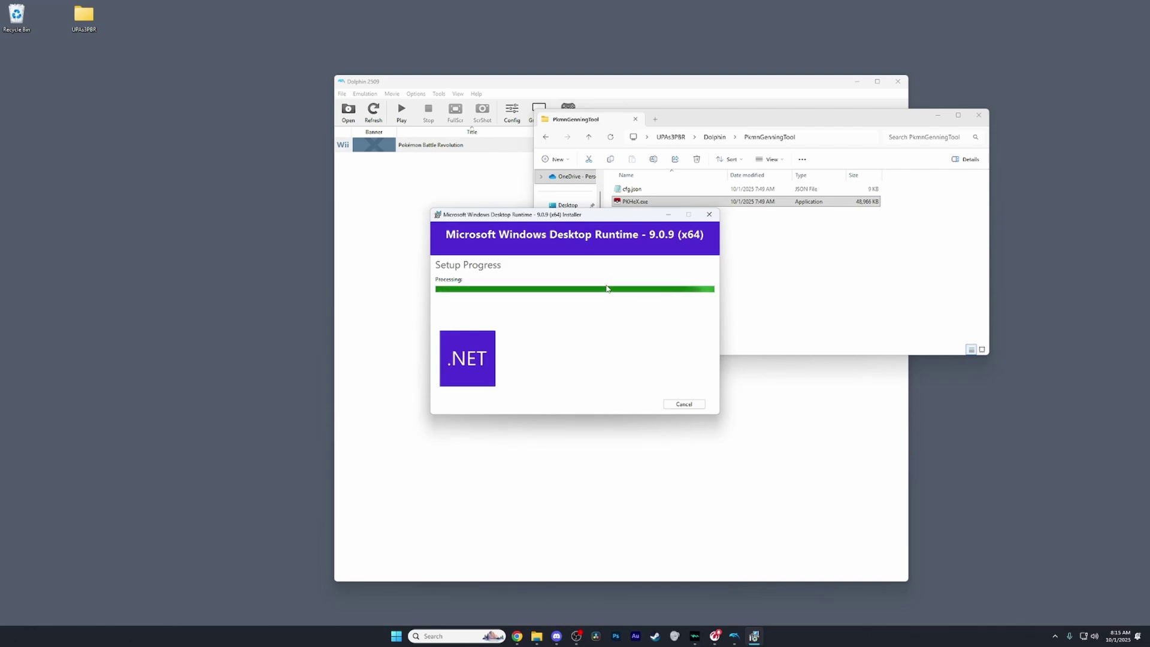
{"action": "left_click", "coordinate": [681, 403]}
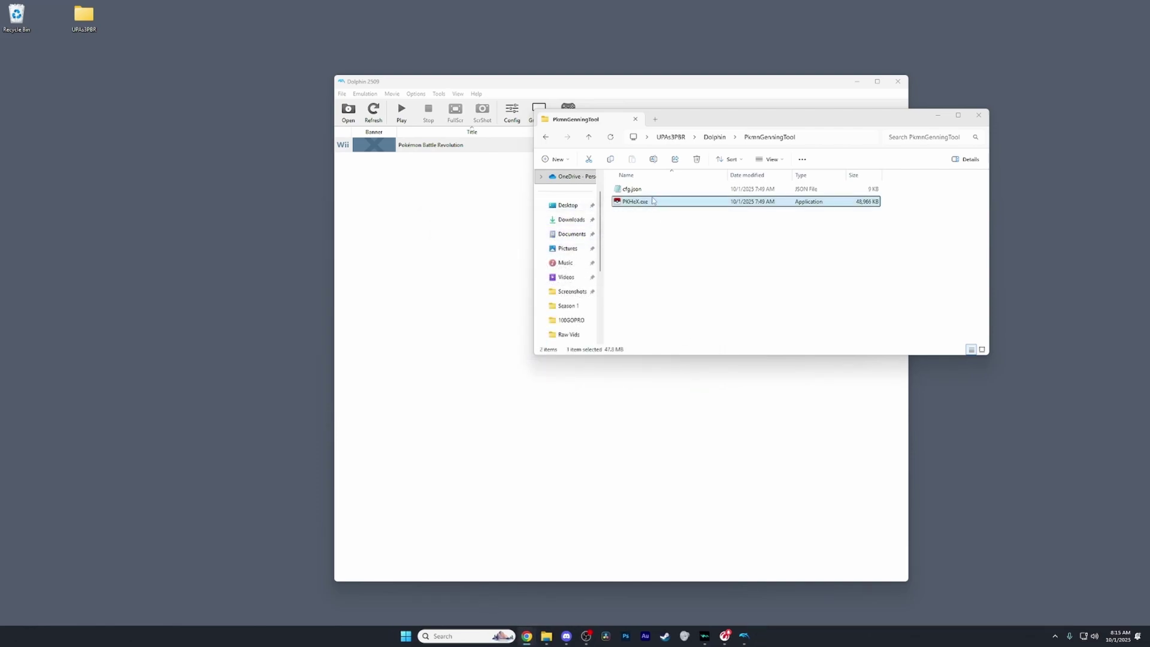
Launch PKHeX.exe and load PbrSaveData from Dolphin Emulator's Wii\title\00010000\52504250\data\GeniusPbr folder
{"action": "double_click", "coordinate": [650, 204]}
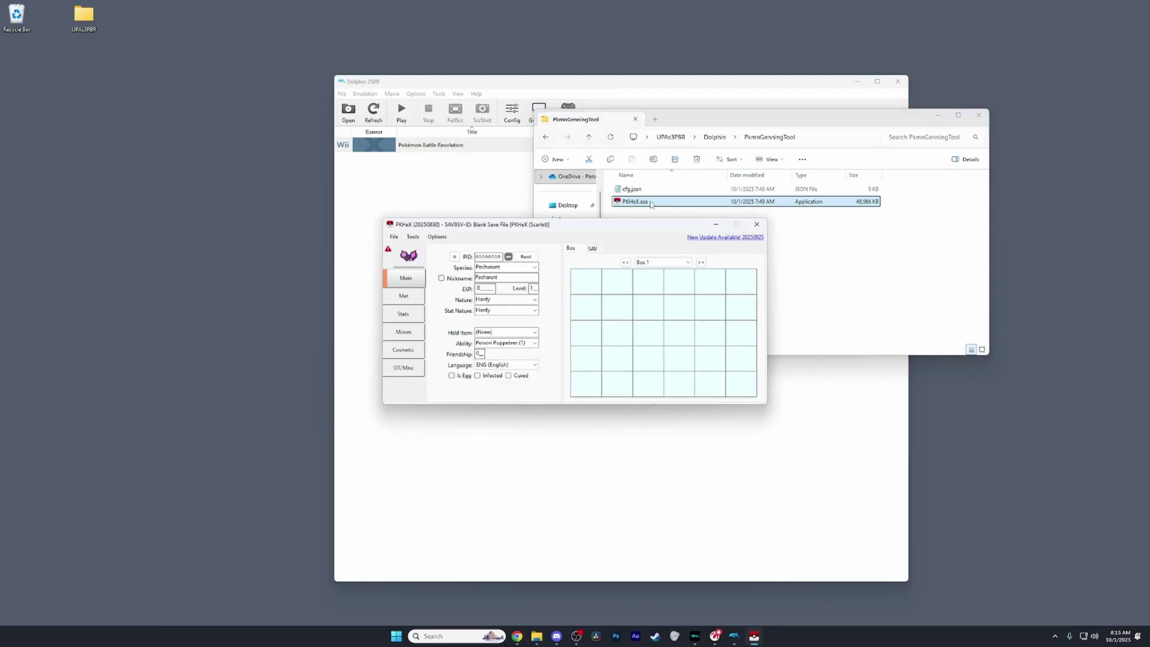
{"action": "left_click", "coordinate": [394, 236]}
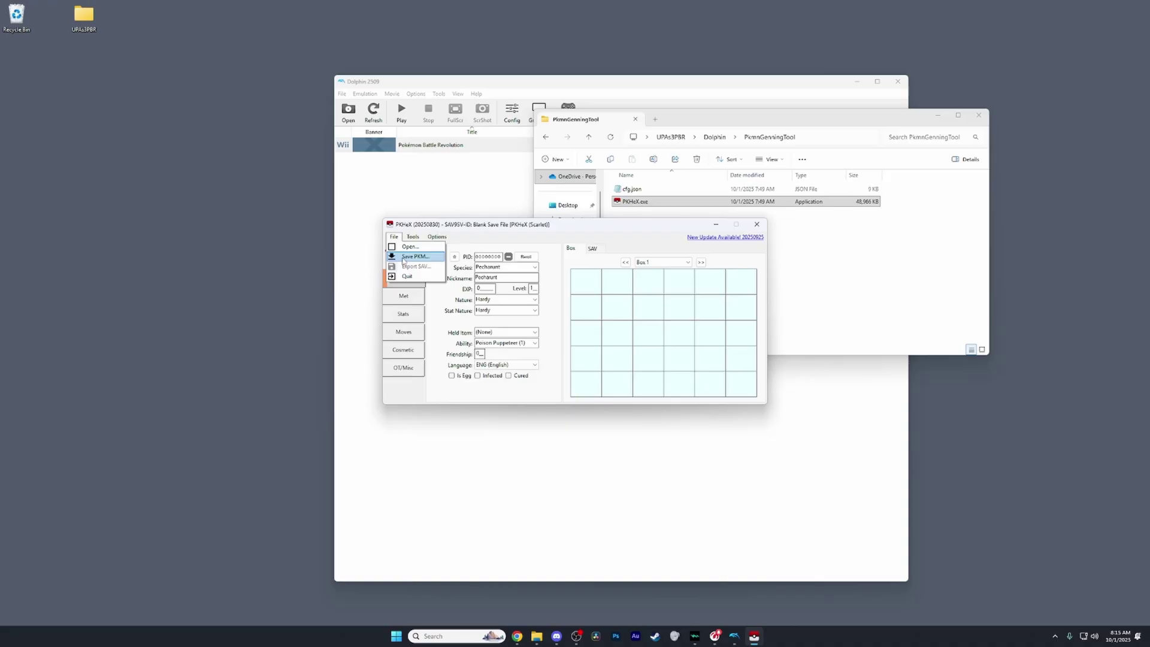
{"action": "left_click", "coordinate": [409, 246]}
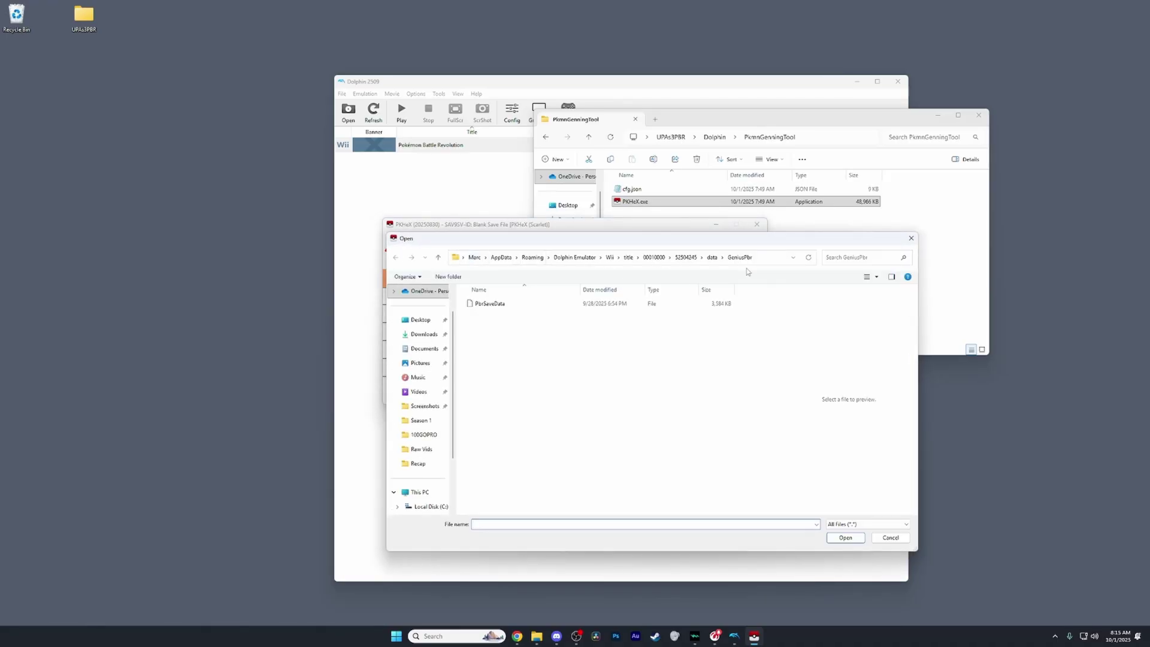
{"action": "left_click", "coordinate": [763, 258]}
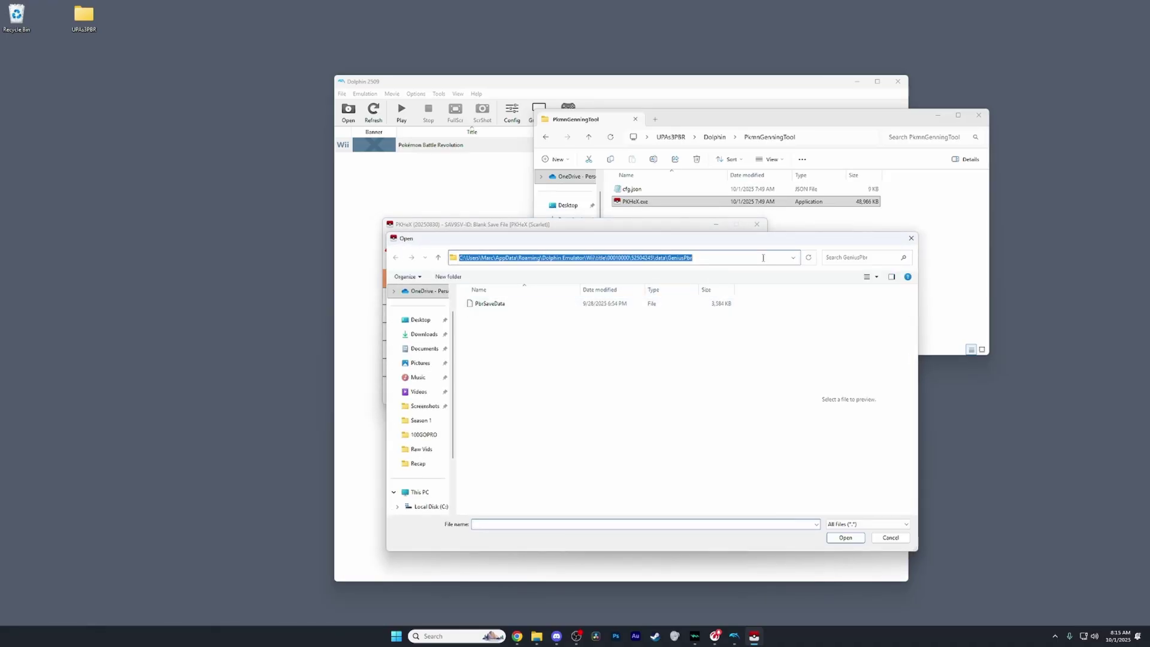
{"action": "left_click", "coordinate": [423, 335]}
{"action": "left_click", "coordinate": [432, 364]}
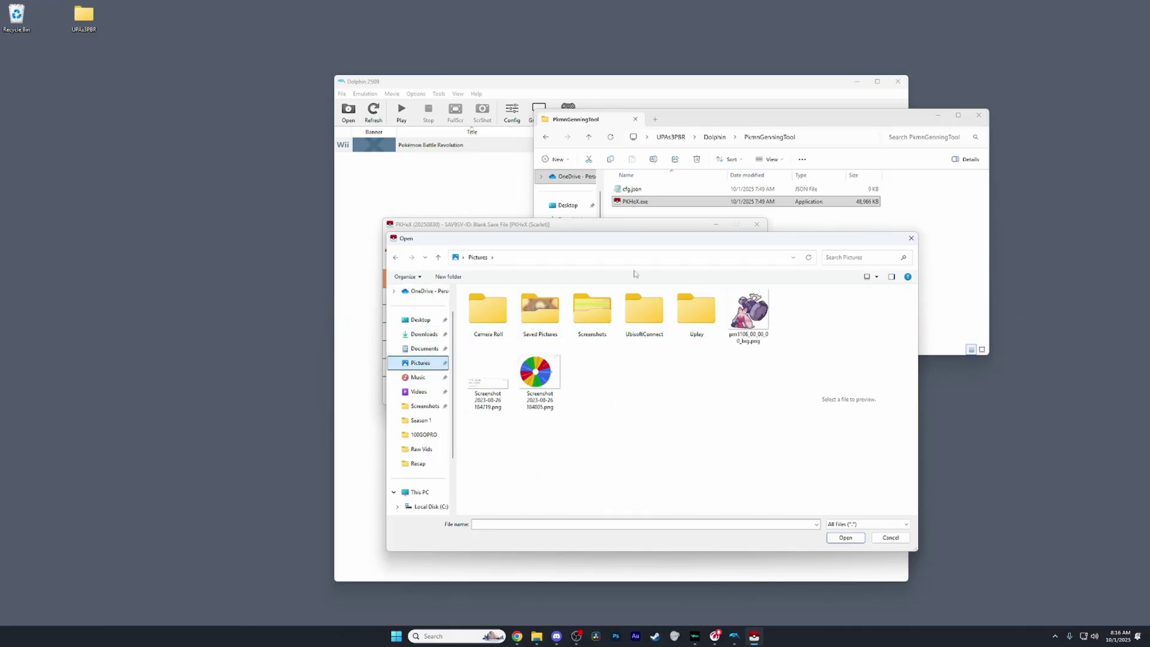
{"action": "left_click", "coordinate": [618, 256]}
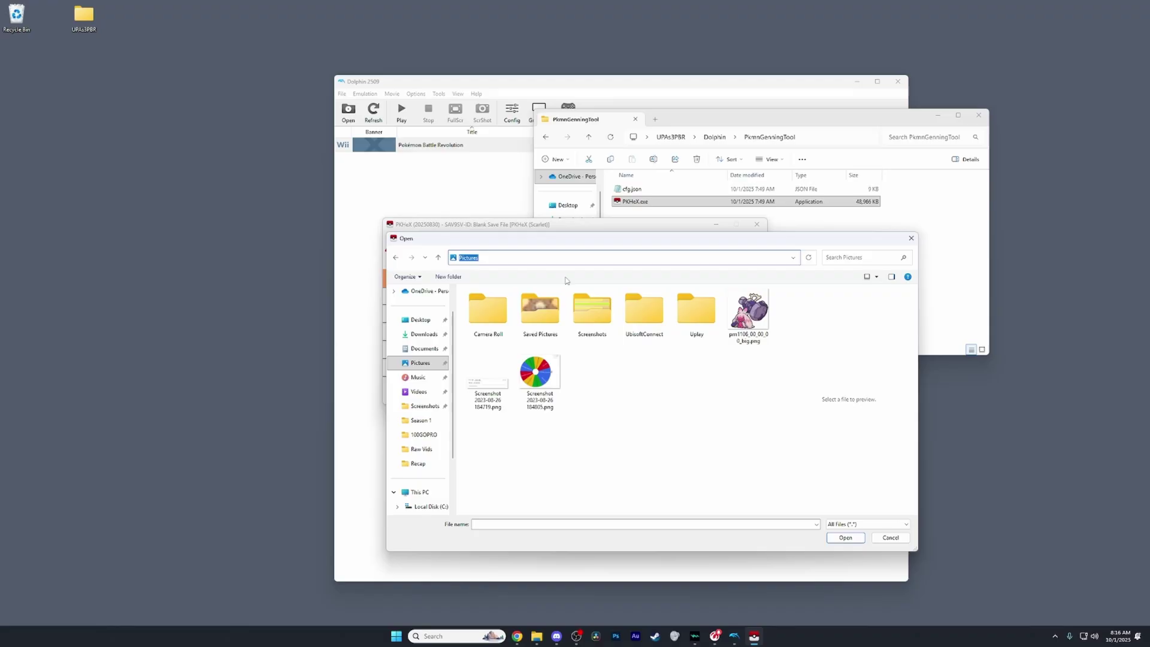
{"action": "type", "text": "C:\\Users\\Marc\\AppData\\Roaming\\Dolphin Emulator\\Wii\\title\\00010000\\52504250\\data\\GeniusPbr"}
{"action": "key", "text": "Return"}
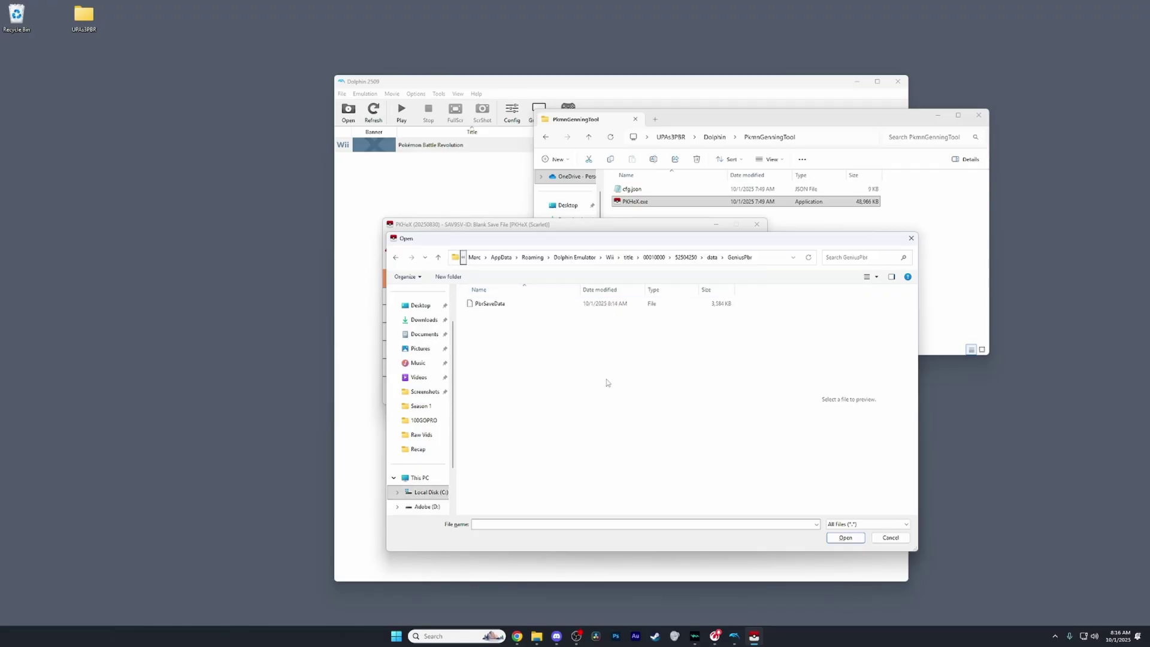
{"action": "left_click", "coordinate": [617, 305]}
{"action": "left_click", "coordinate": [846, 537]}
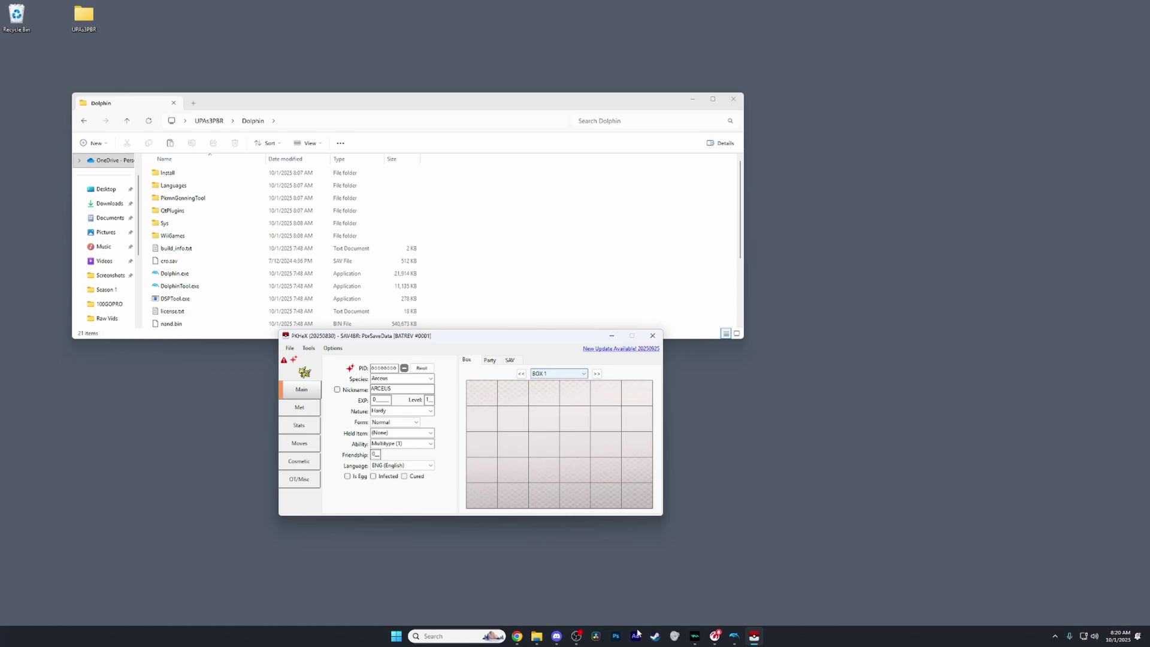
Open a second PKHeX window, load the 512 KB SAV file from the Dolphin folder and place both PKHeX windows side by side
{"action": "right_click", "coordinate": [754, 637]}
{"action": "left_click", "coordinate": [738, 583]}
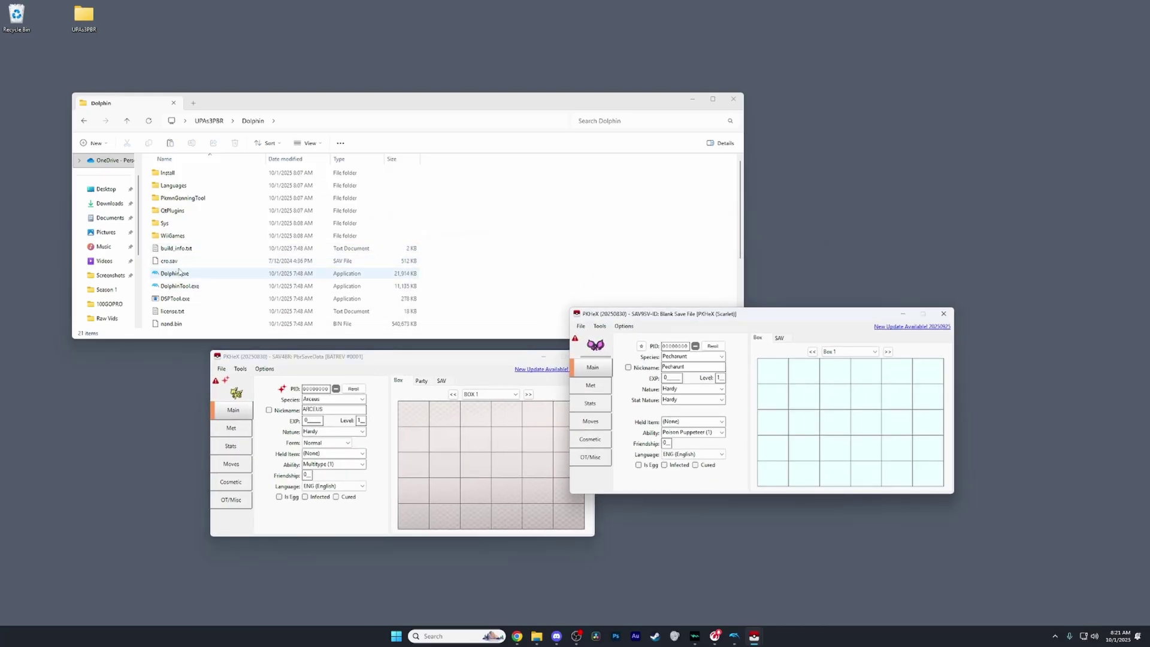
{"action": "left_click_drag", "start_coordinate": [174, 263], "coordinate": [805, 393]}
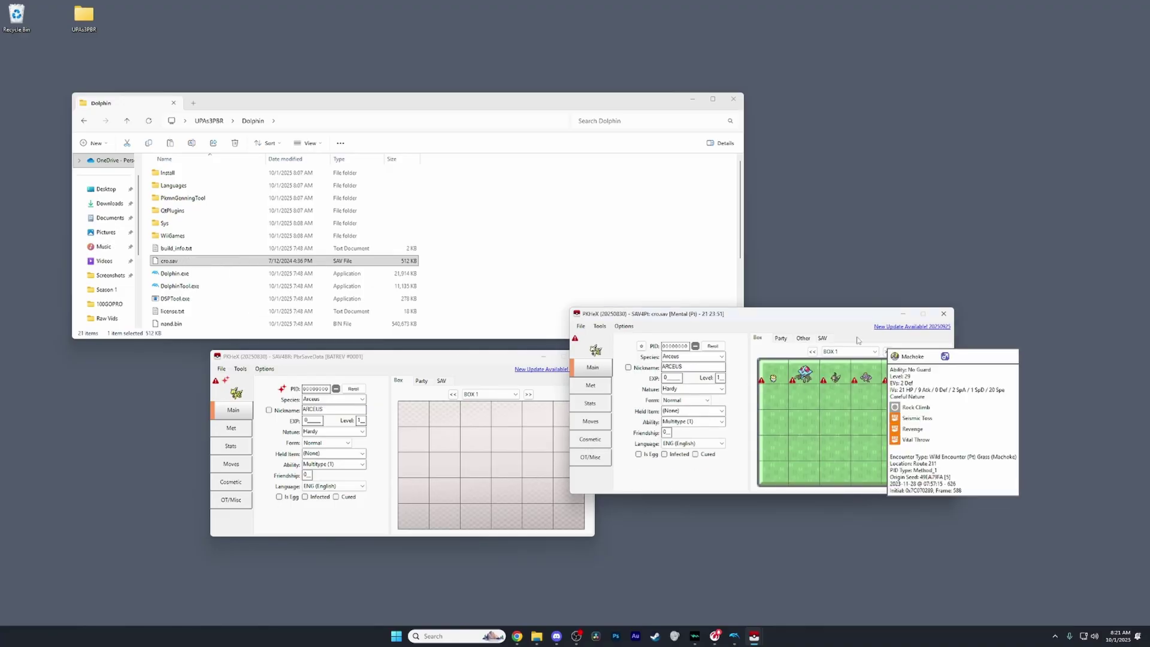
{"action": "left_click_drag", "start_coordinate": [759, 311], "coordinate": [844, 252]}
{"action": "left_click_drag", "start_coordinate": [453, 357], "coordinate": [505, 259]}
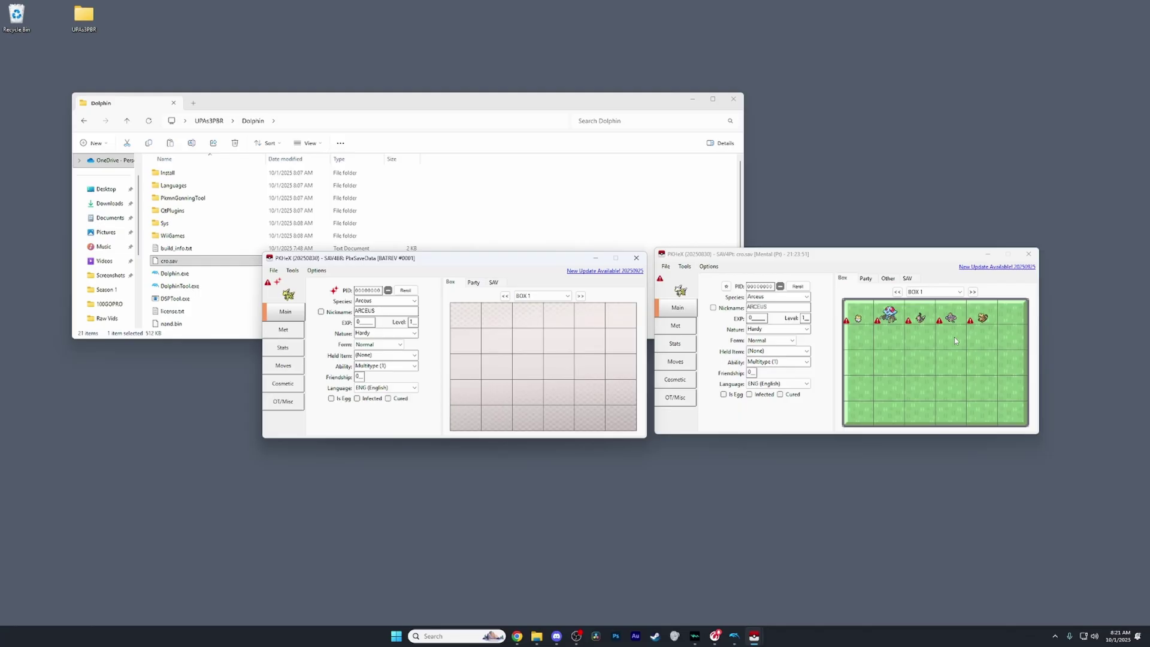
Copy the Pokémon in the first row of the Platinum save's Box 1 into the matching Box 1 slots of PbrSaveData
{"action": "left_click_drag", "start_coordinate": [858, 318], "coordinate": [467, 321]}
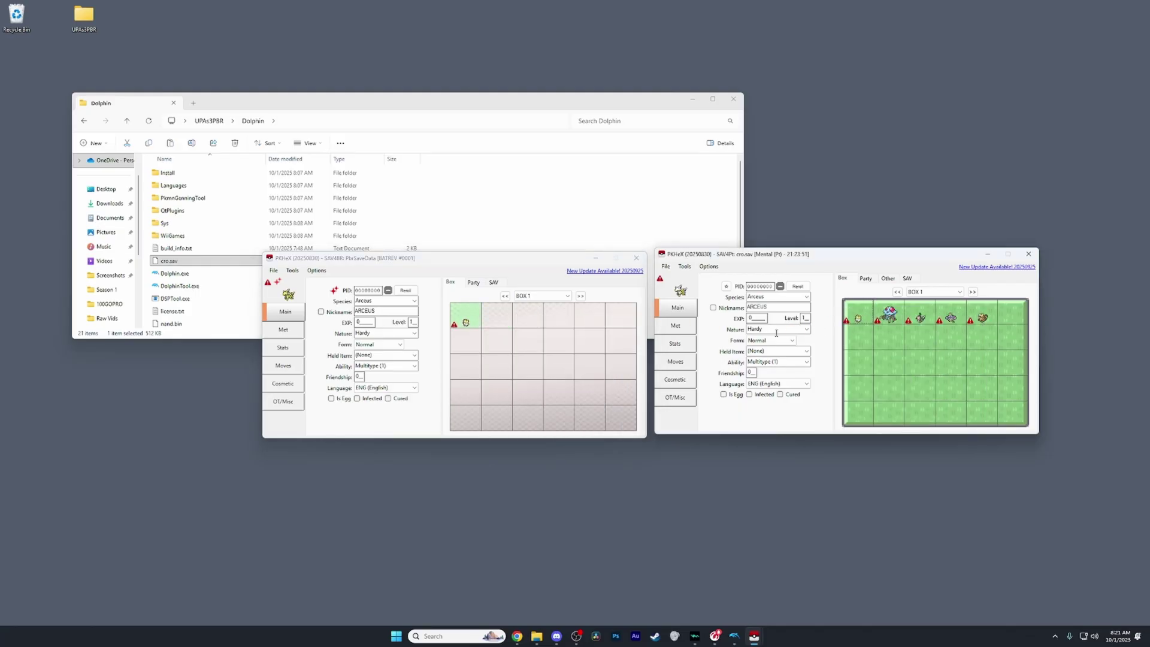
{"action": "left_click_drag", "start_coordinate": [889, 314], "coordinate": [497, 318]}
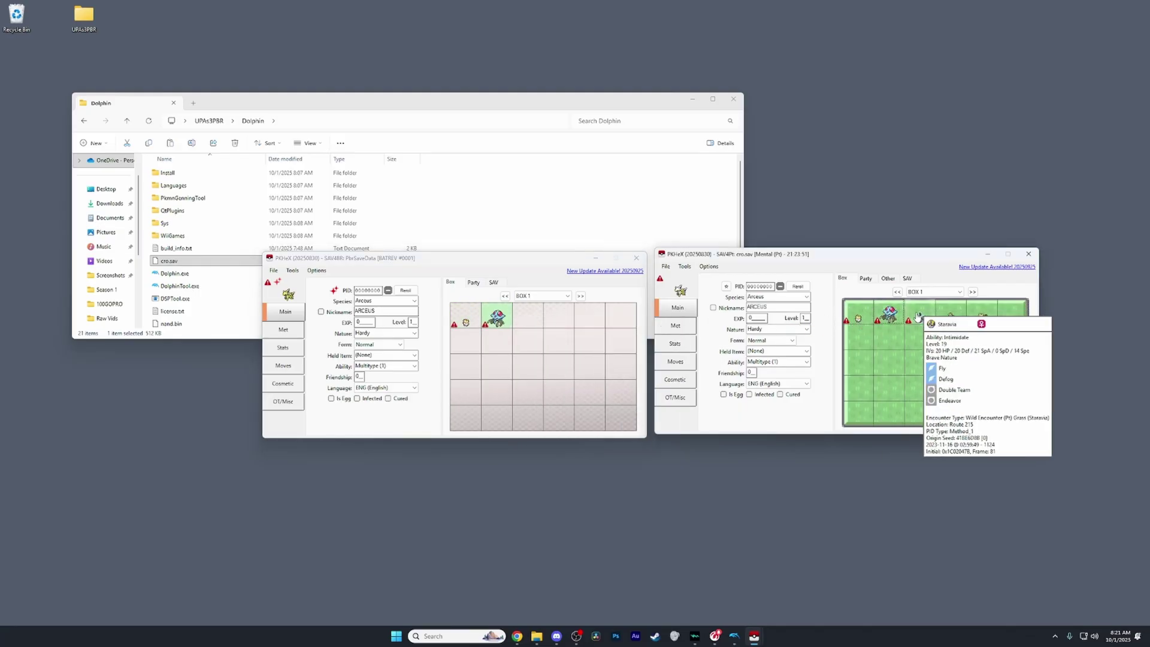
{"action": "left_click_drag", "start_coordinate": [919, 318], "coordinate": [529, 322]}
{"action": "left_click_drag", "start_coordinate": [951, 315], "coordinate": [561, 319]}
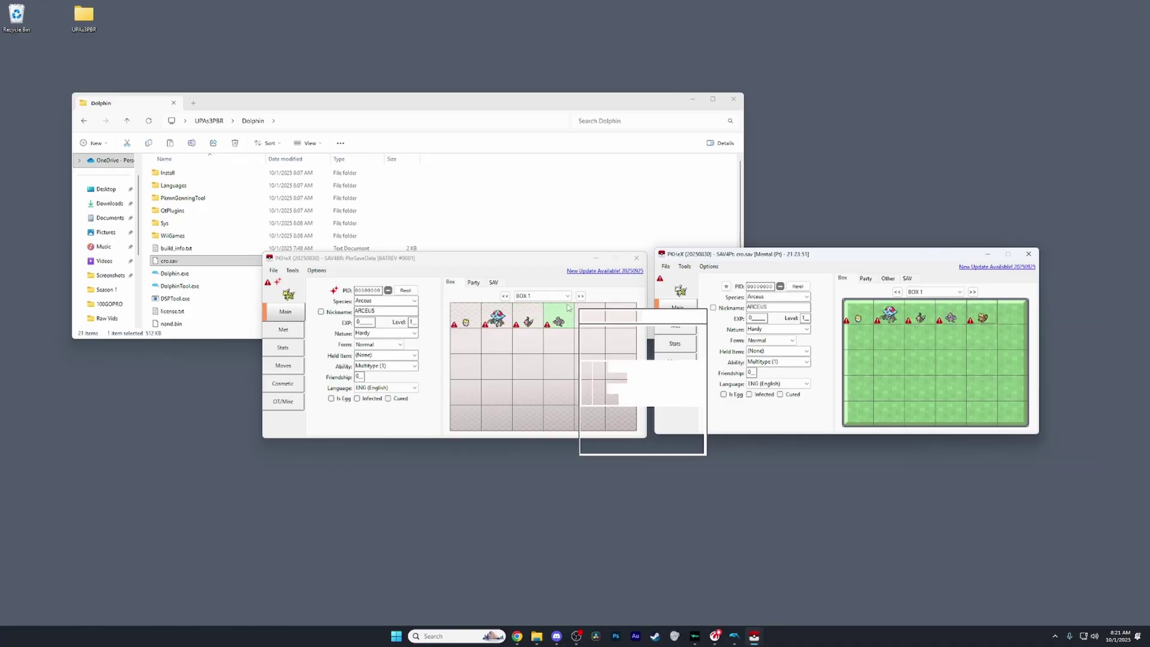
Copy Toxicroak from the Platinum save's party into the first party slot of PbrSaveData, then close the Platinum save's window
{"action": "left_click", "coordinate": [473, 282]}
{"action": "left_click", "coordinate": [865, 278]}
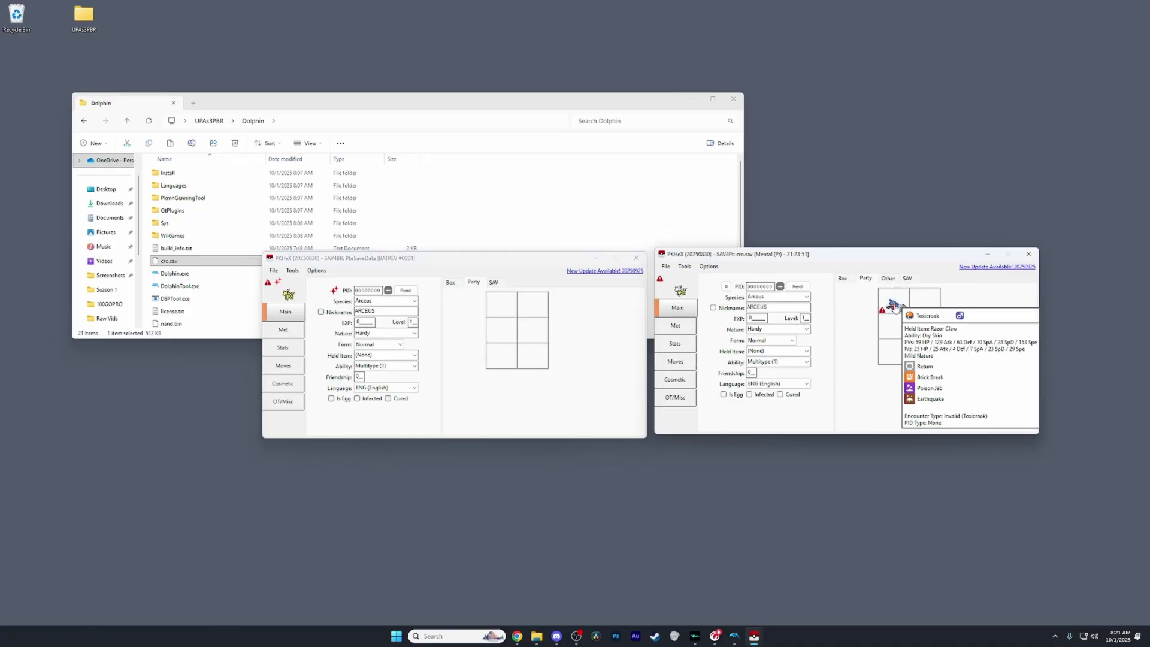
{"action": "left_click_drag", "start_coordinate": [893, 307], "coordinate": [502, 306]}
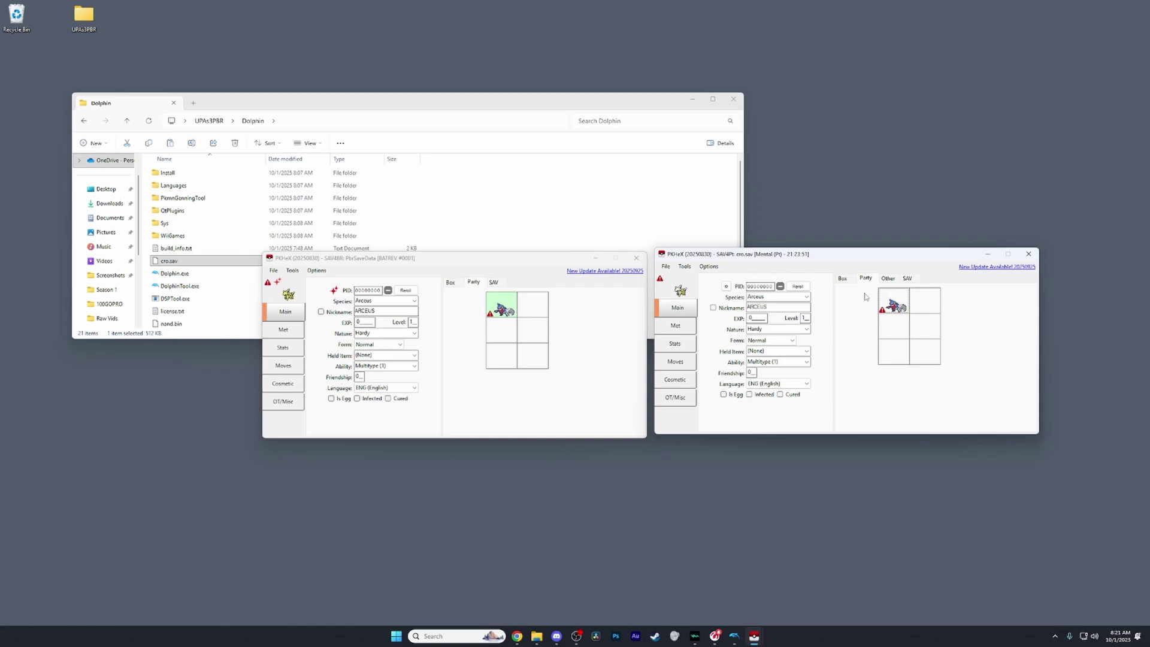
{"action": "left_click", "coordinate": [888, 279]}
{"action": "left_click", "coordinate": [908, 278]}
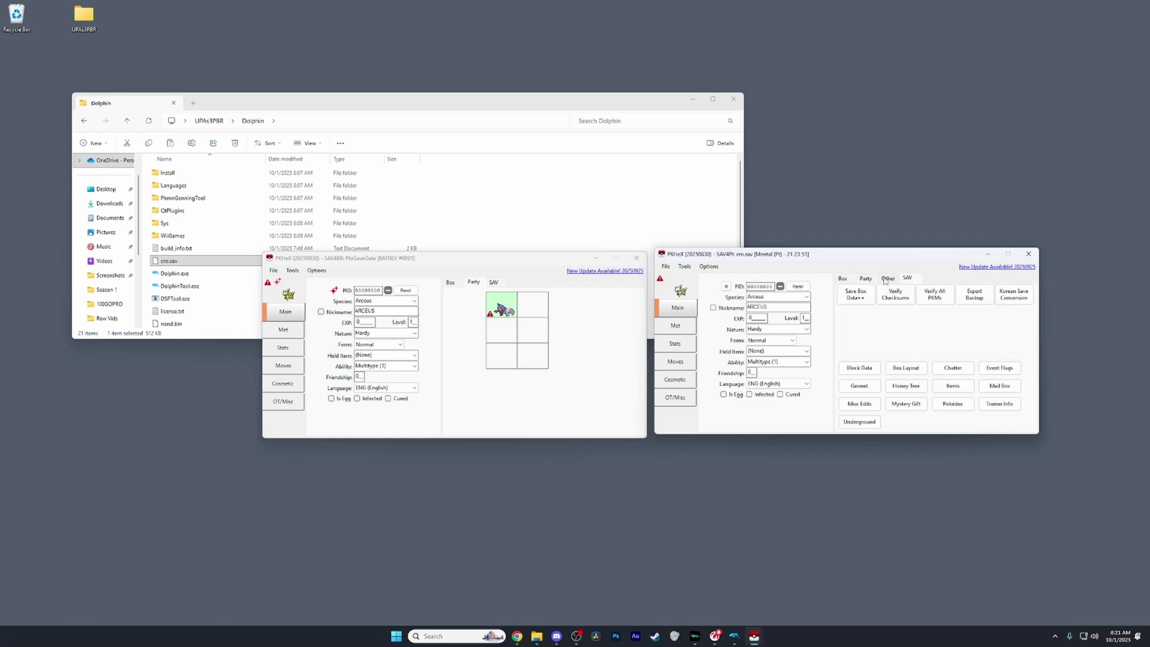
{"action": "left_click", "coordinate": [1028, 253]}
{"action": "left_click_drag", "start_coordinate": [564, 263], "coordinate": [766, 216]}
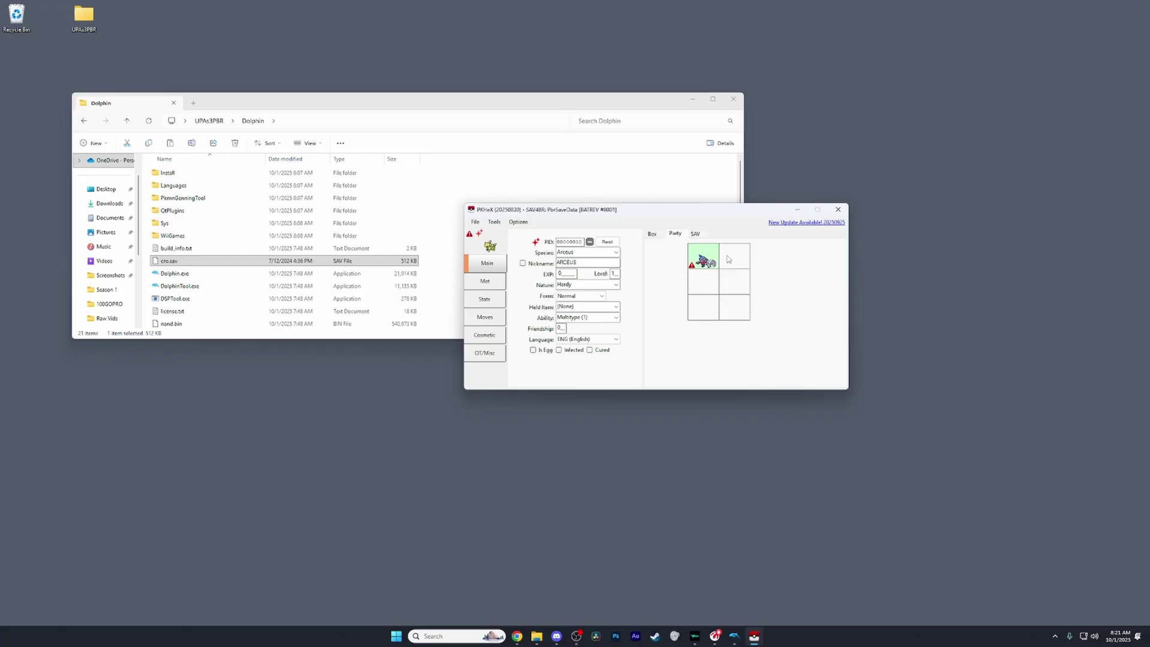
Export the edited save as PbrSaveData in the GeniusPbr folder, replacing the existing file
{"action": "left_click", "coordinate": [652, 234]}
{"action": "left_click", "coordinate": [473, 223]}
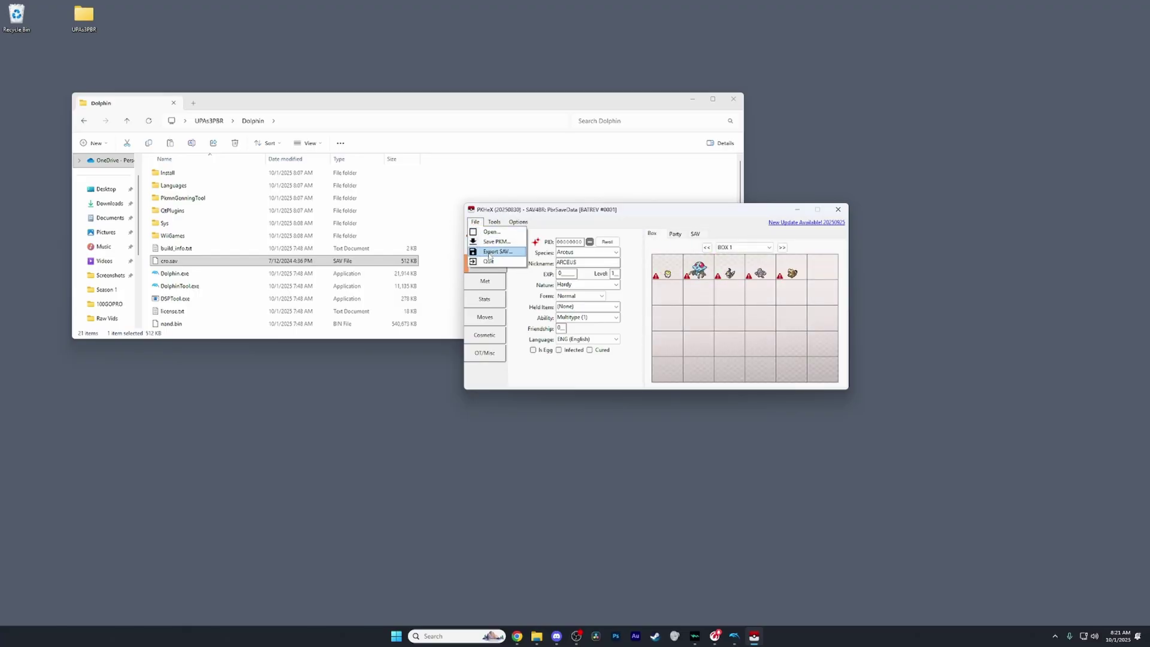
{"action": "left_click", "coordinate": [494, 250]}
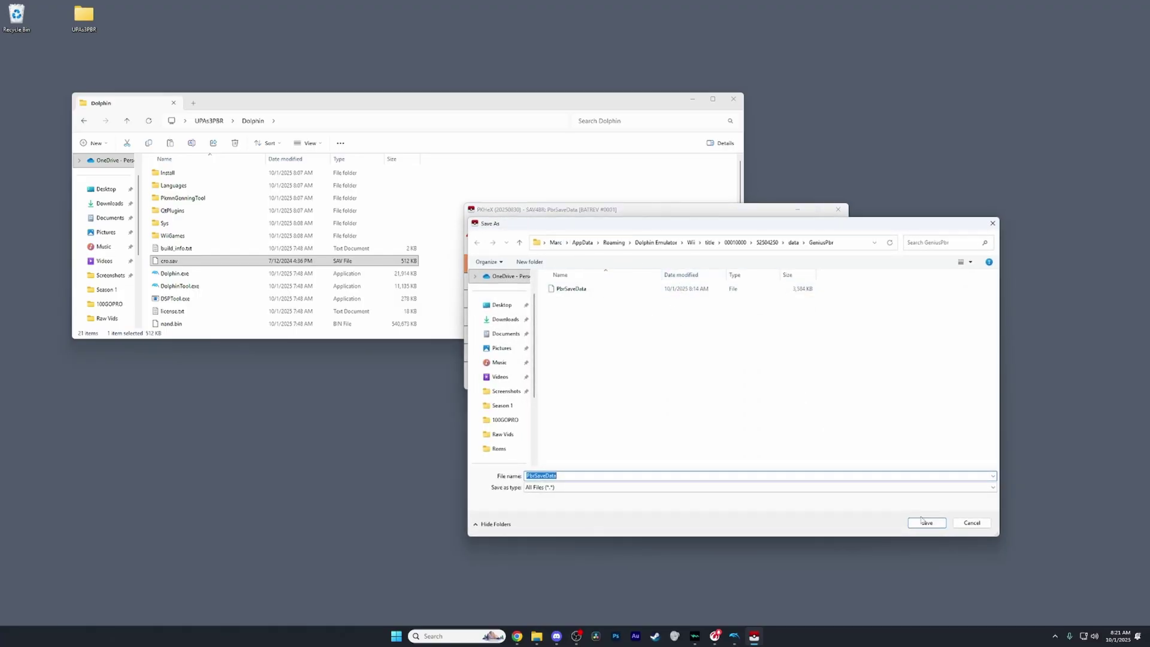
{"action": "left_click", "coordinate": [927, 523]}
{"action": "left_click", "coordinate": [597, 318]}
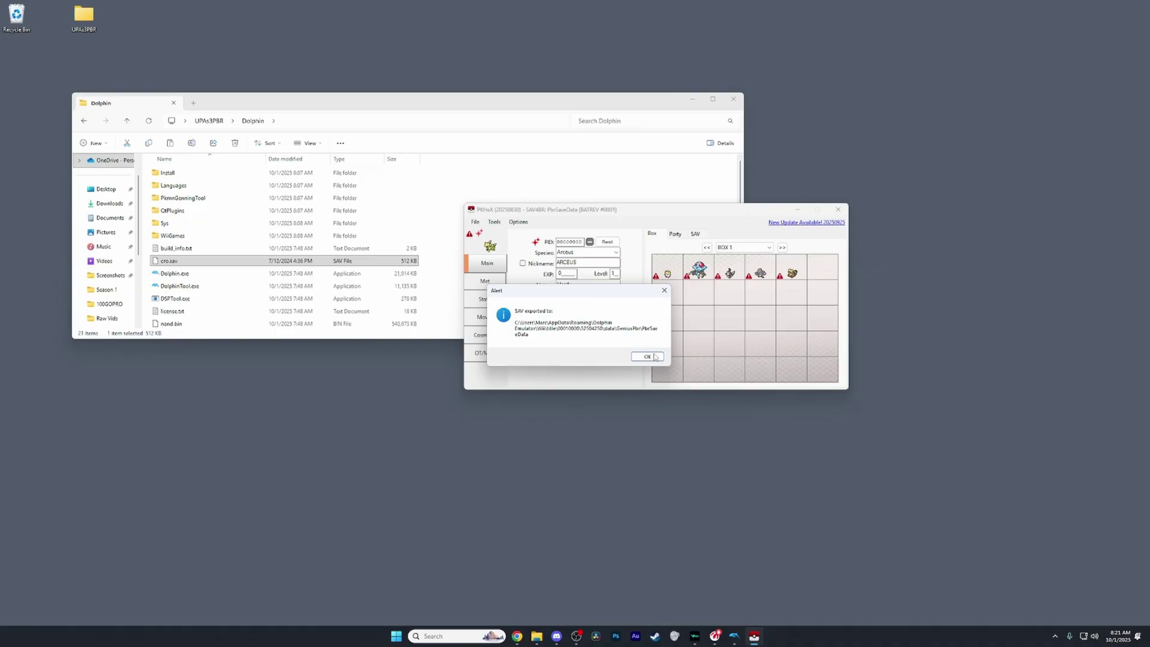
{"action": "left_click", "coordinate": [647, 359]}
Open the block data of the save in the Simple Editor and set CurrentOT to Ment
{"action": "left_click", "coordinate": [696, 234]}
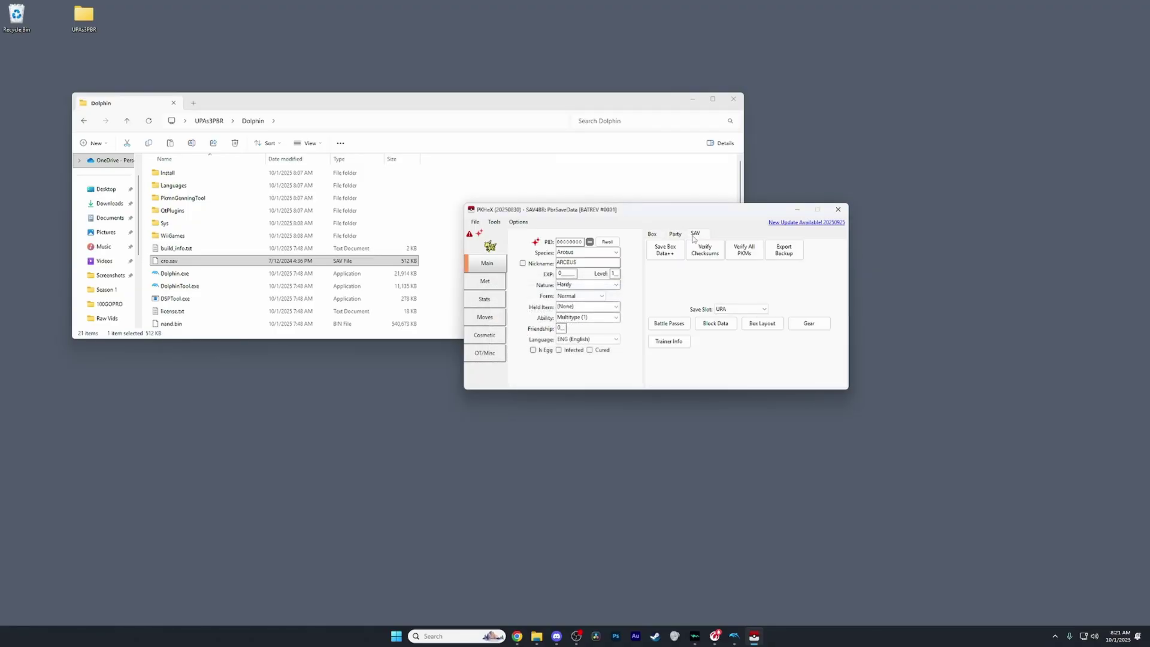
{"action": "left_click", "coordinate": [701, 247]}
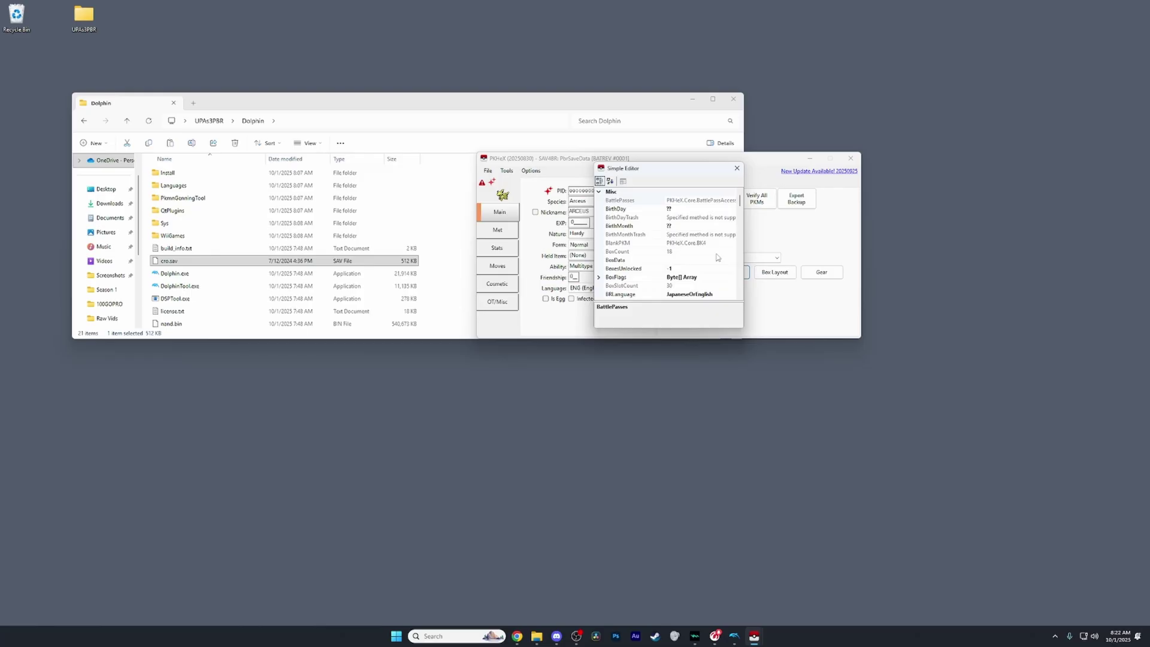
{"action": "scroll", "coordinate": [677, 240], "scroll_direction": "down", "scroll_amount": 3}
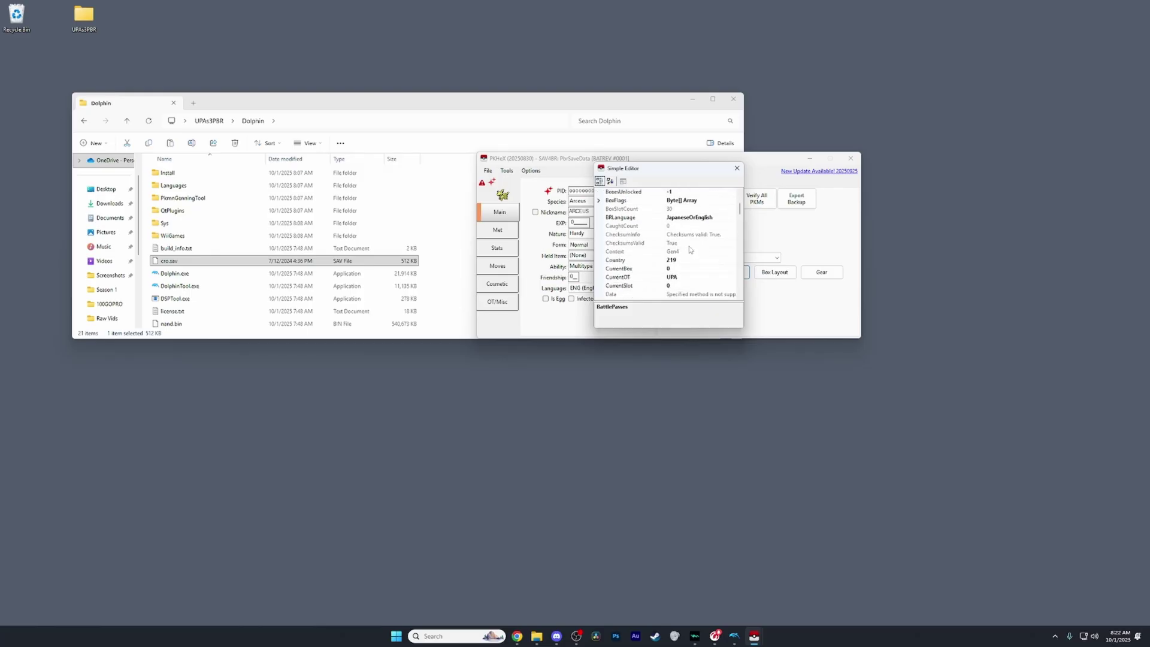
{"action": "left_click", "coordinate": [686, 278]}
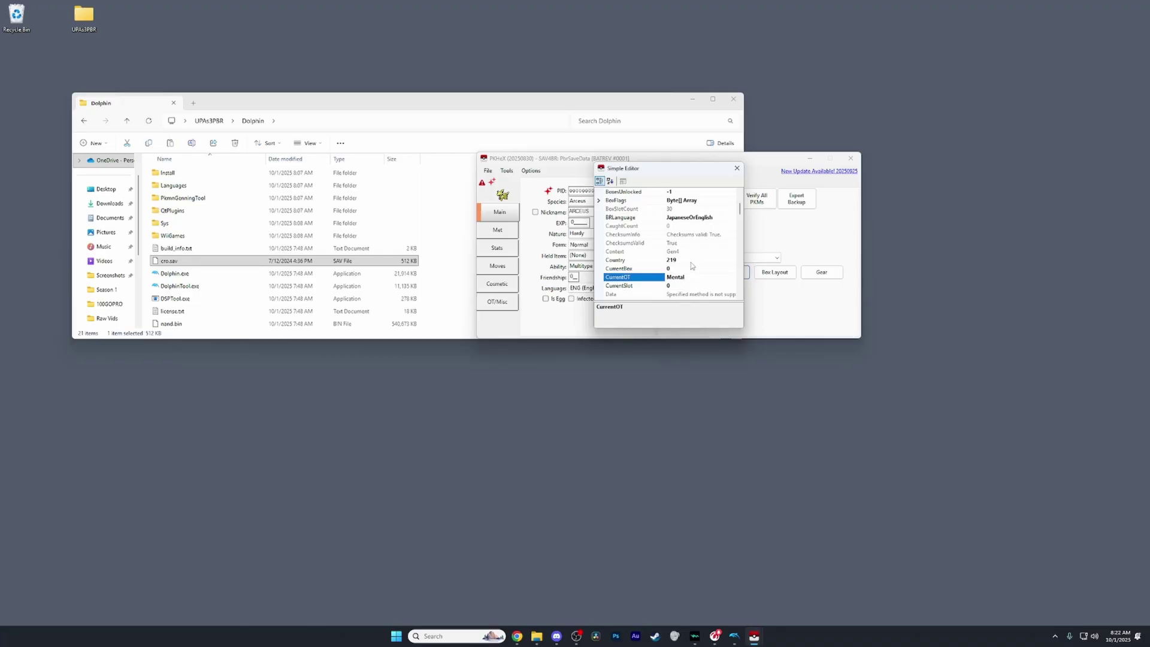
{"action": "key", "text": "BackSpace"}
{"action": "key", "text": "BackSpace"}
{"action": "scroll", "coordinate": [692, 265], "scroll_direction": "up", "scroll_amount": 3}
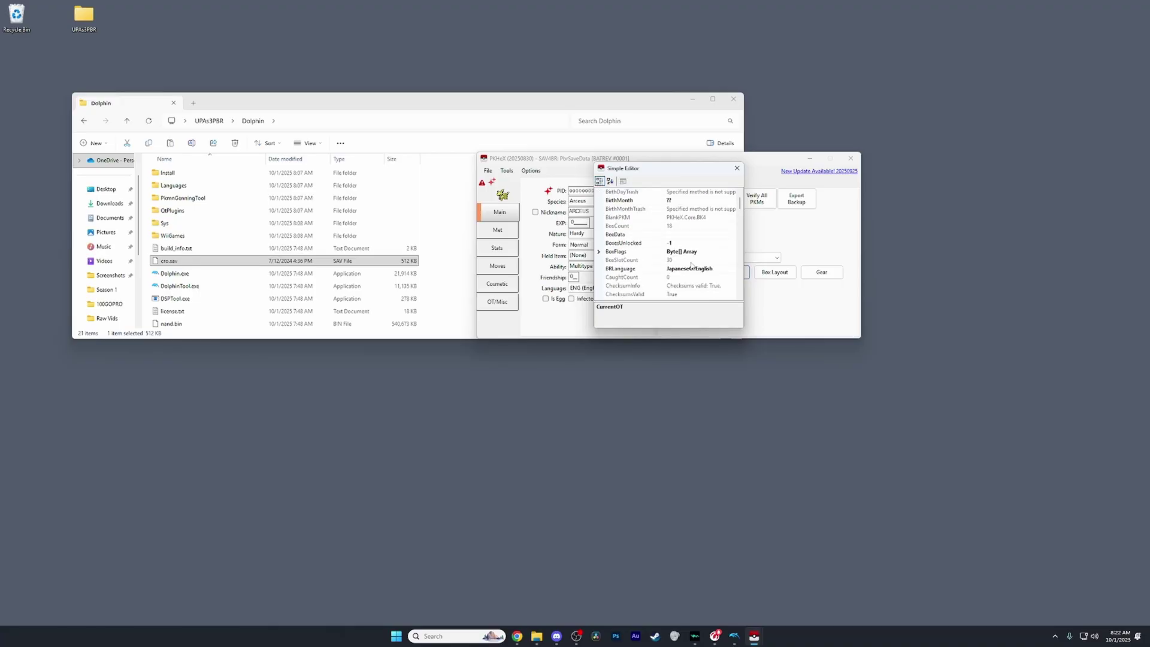
Set DisplaySID to 99899 and DisplayTID to 17442 in the save's block data
{"action": "scroll", "coordinate": [692, 265], "scroll_direction": "down", "scroll_amount": 5}
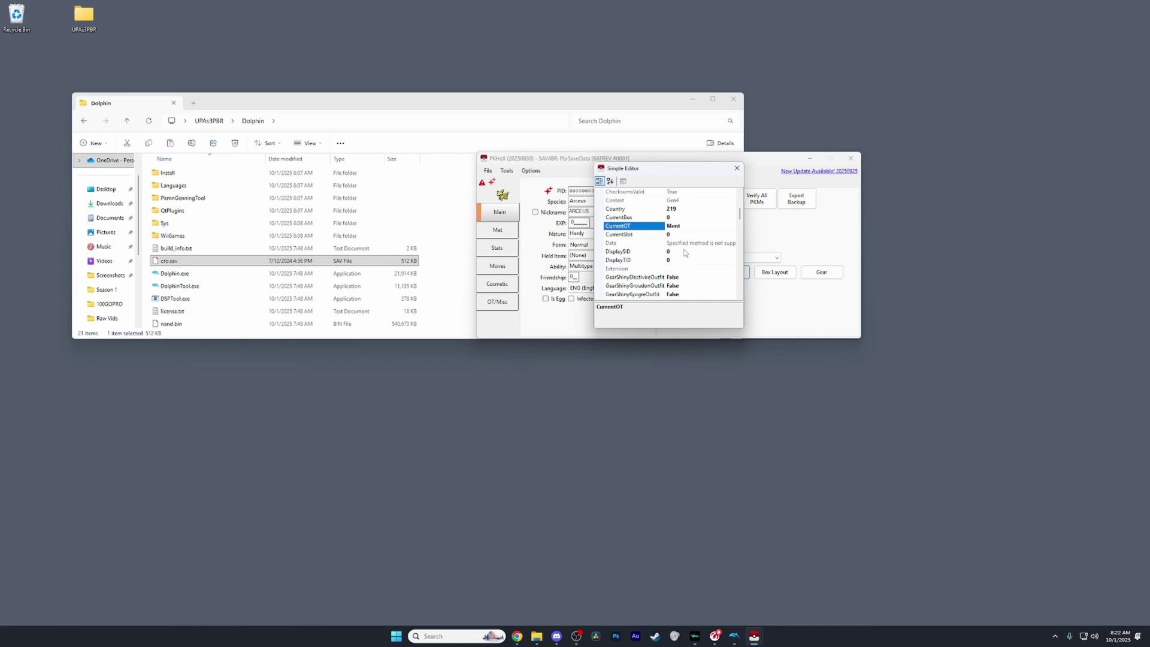
{"action": "left_click", "coordinate": [684, 251]}
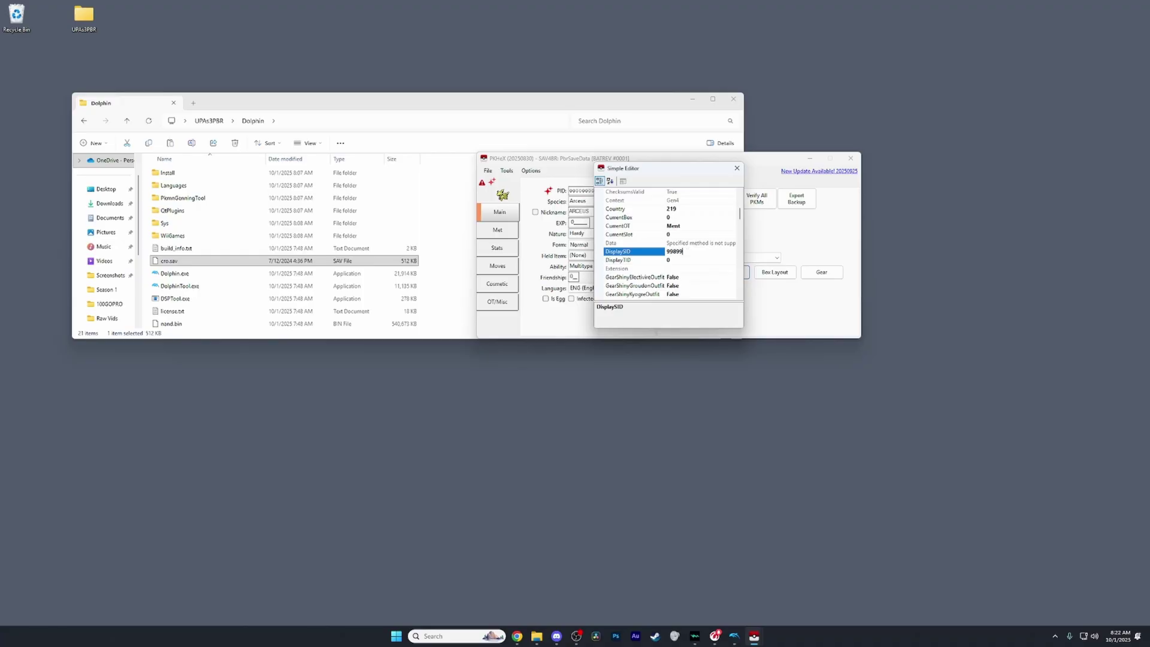
{"action": "left_click", "coordinate": [694, 260]}
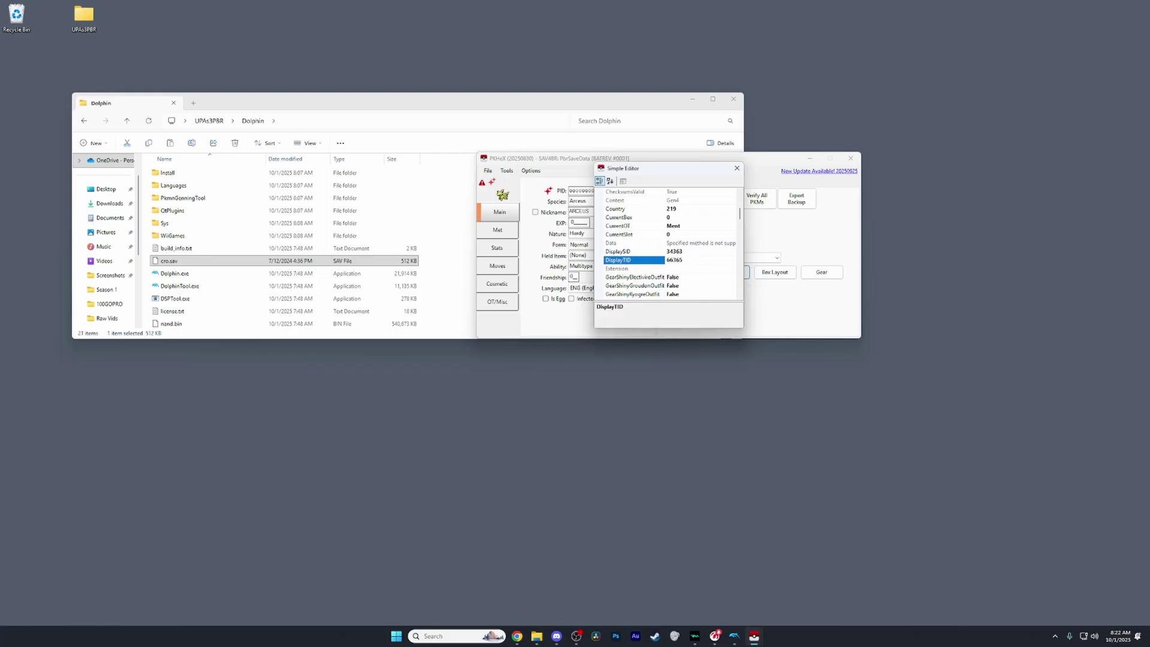
{"action": "left_click", "coordinate": [680, 269]}
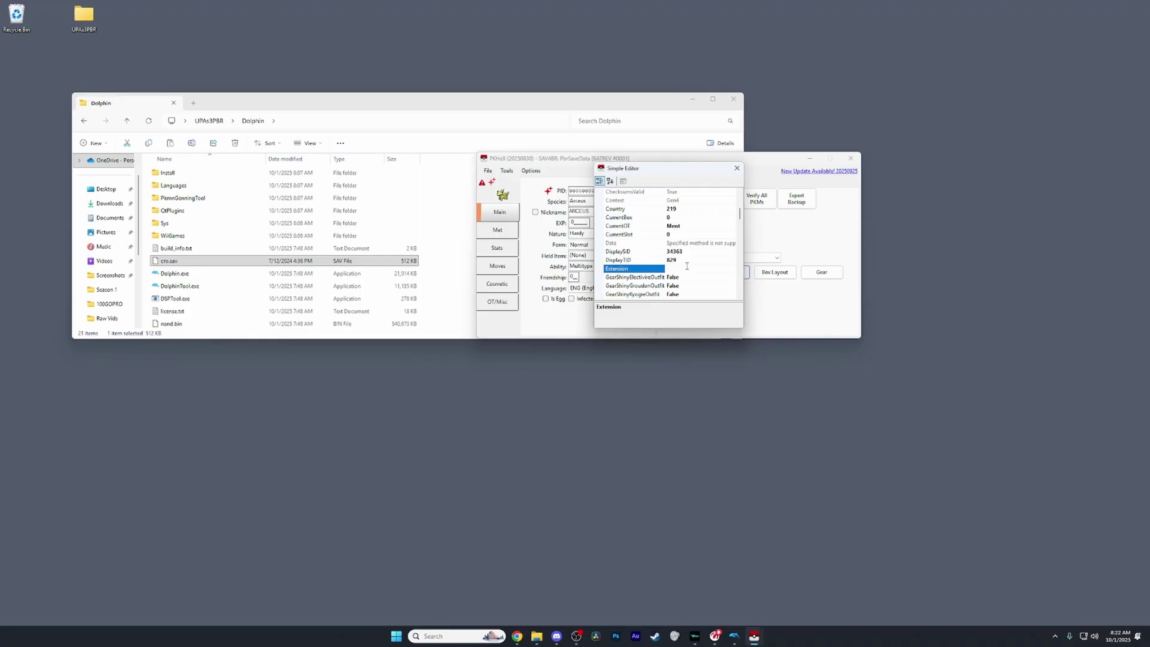
{"action": "left_click", "coordinate": [689, 264]}
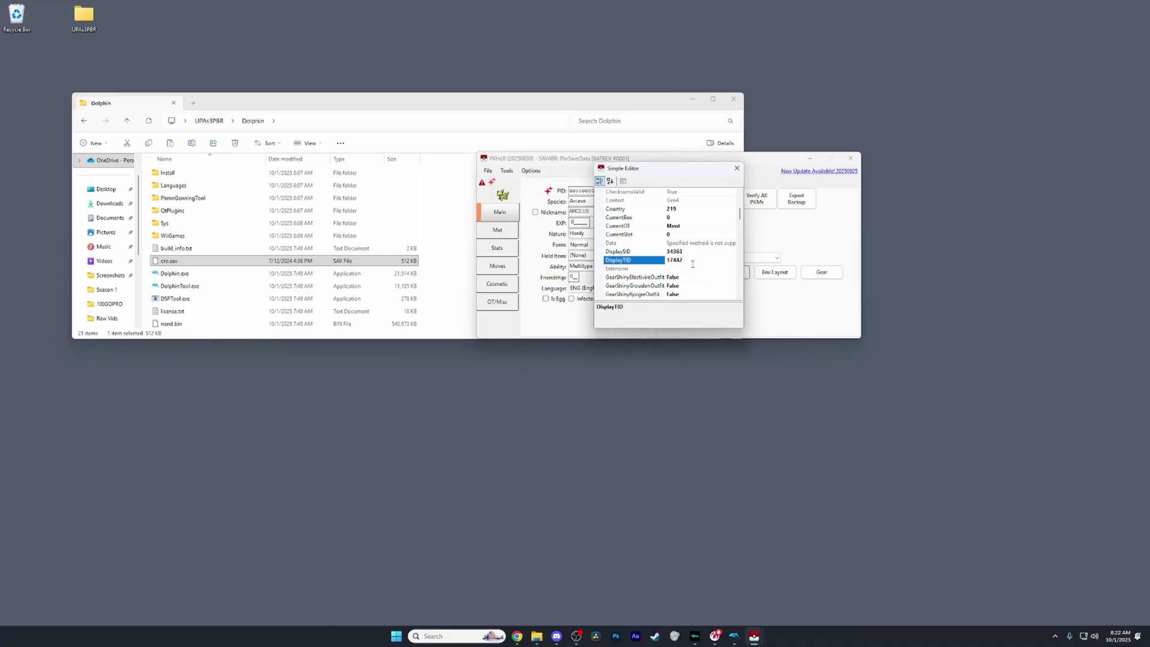
Review and close the block data editor, return to Box 1 and export the edited save
{"action": "scroll", "coordinate": [690, 267], "scroll_direction": "down", "scroll_amount": 1}
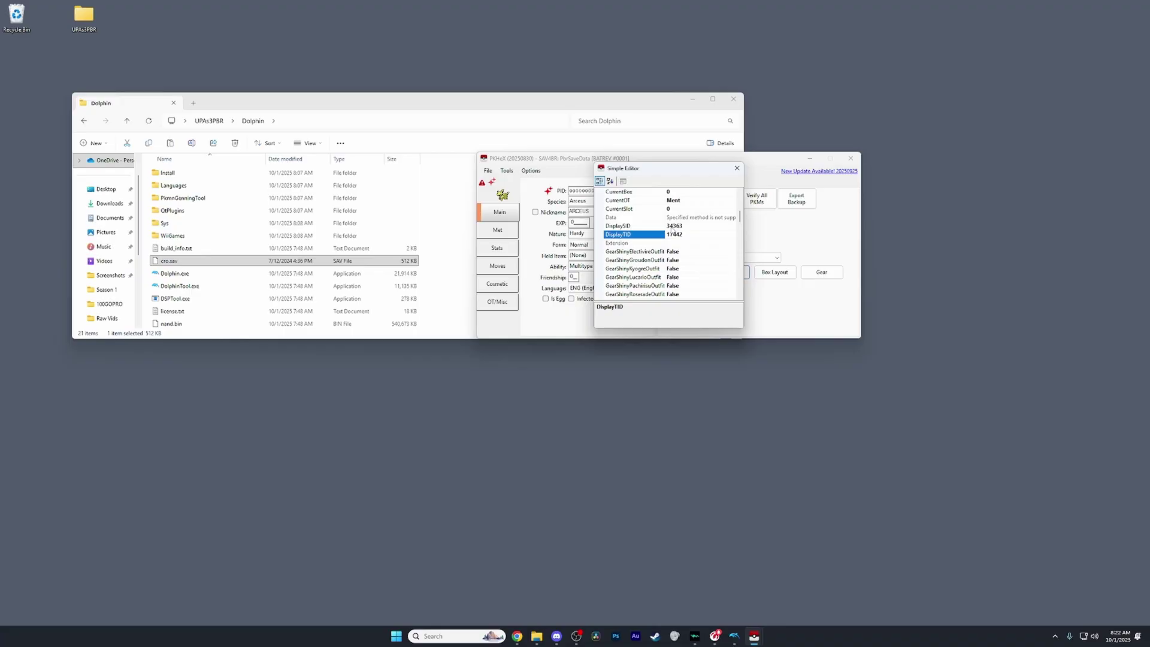
{"action": "scroll", "coordinate": [687, 239], "scroll_direction": "up", "scroll_amount": 8}
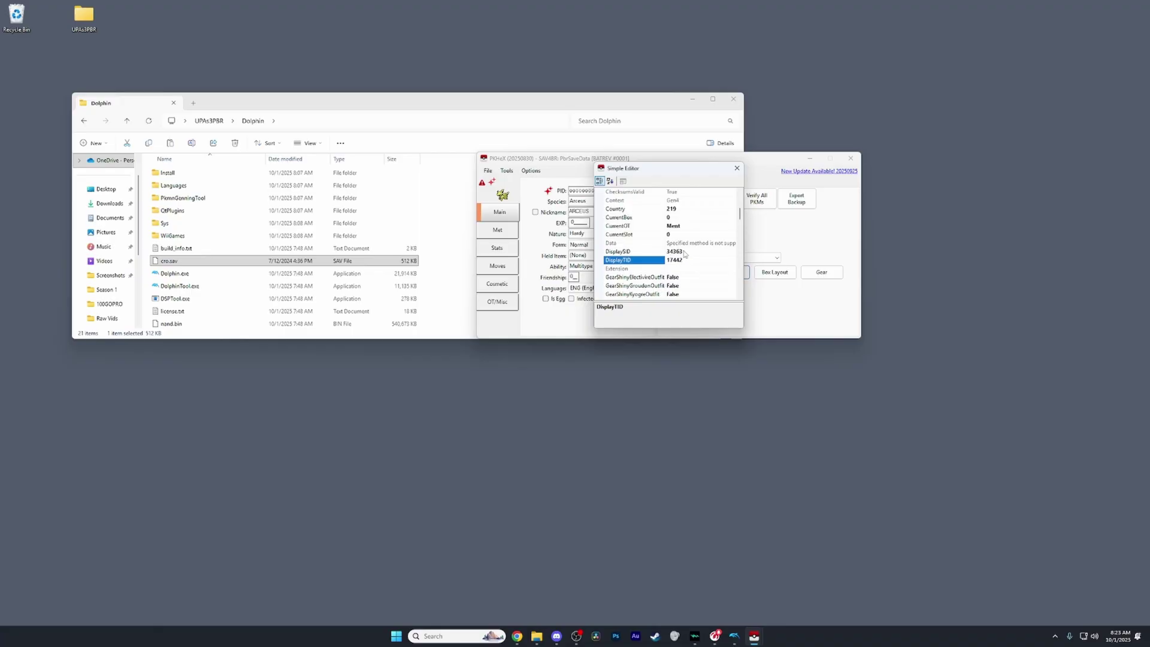
{"action": "left_click", "coordinate": [737, 169]}
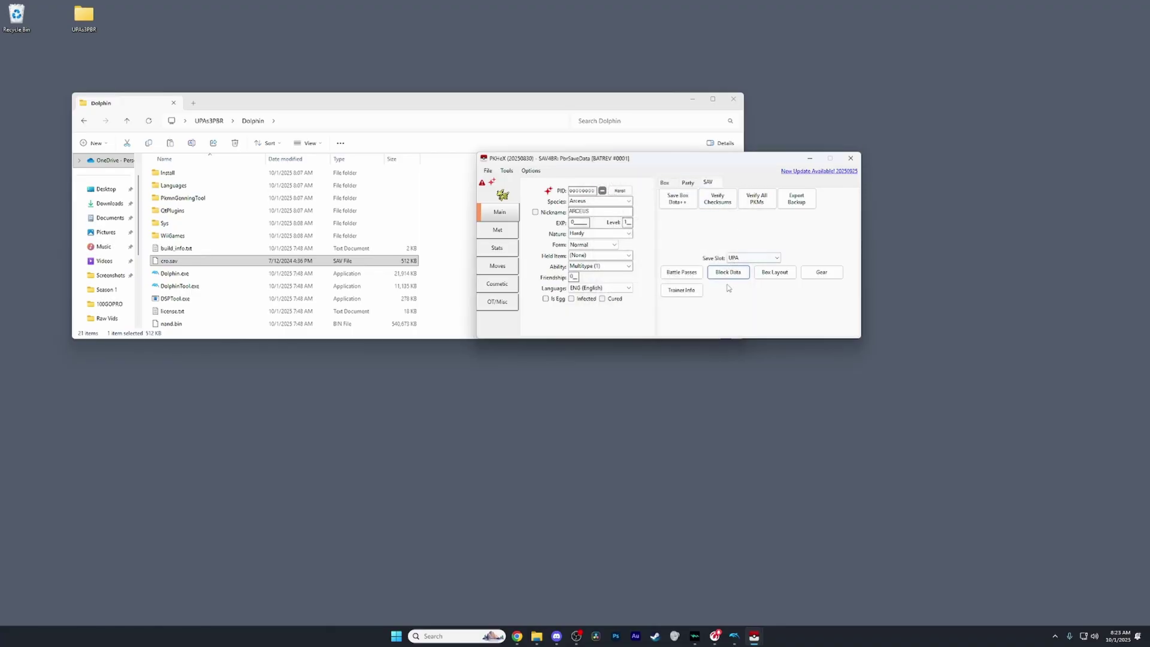
{"action": "left_click", "coordinate": [764, 258]}
{"action": "left_click", "coordinate": [764, 259]}
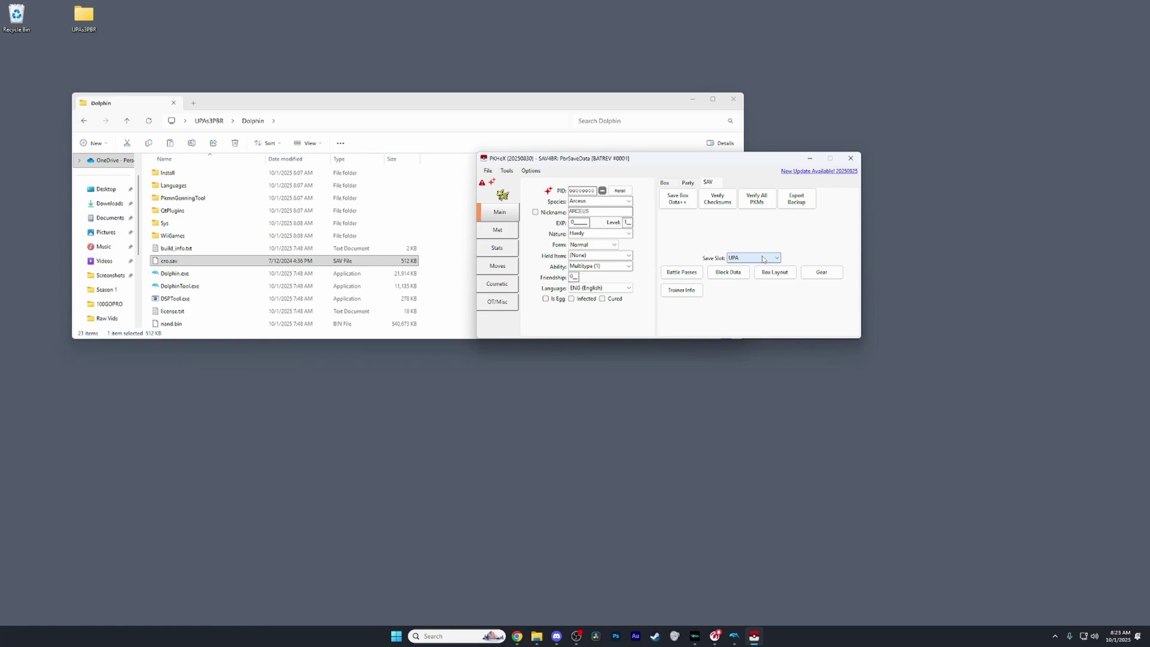
{"action": "left_click", "coordinate": [666, 183]}
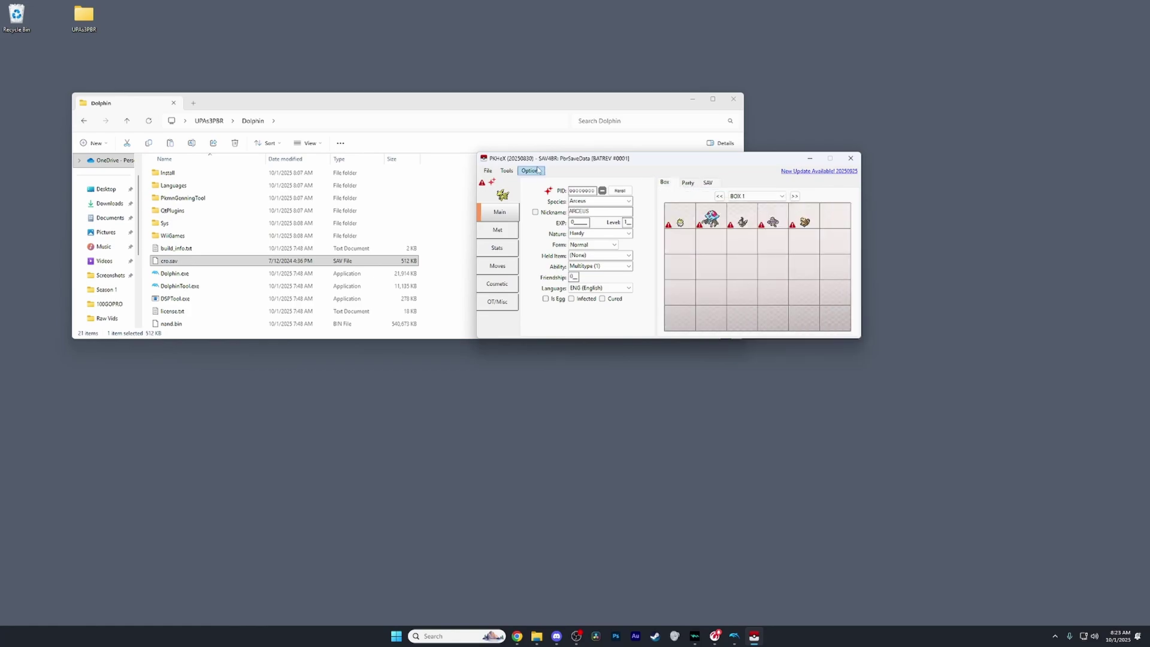
{"action": "left_click", "coordinate": [488, 171]}
{"action": "left_click", "coordinate": [510, 202]}
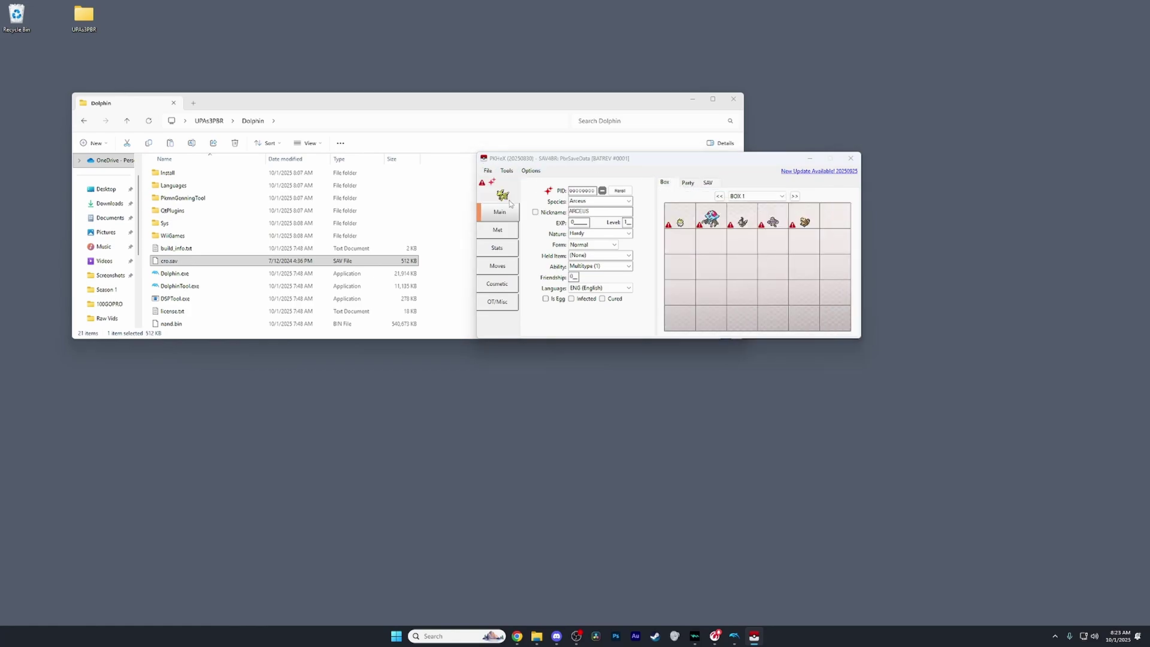
{"action": "left_click", "coordinate": [940, 470]}
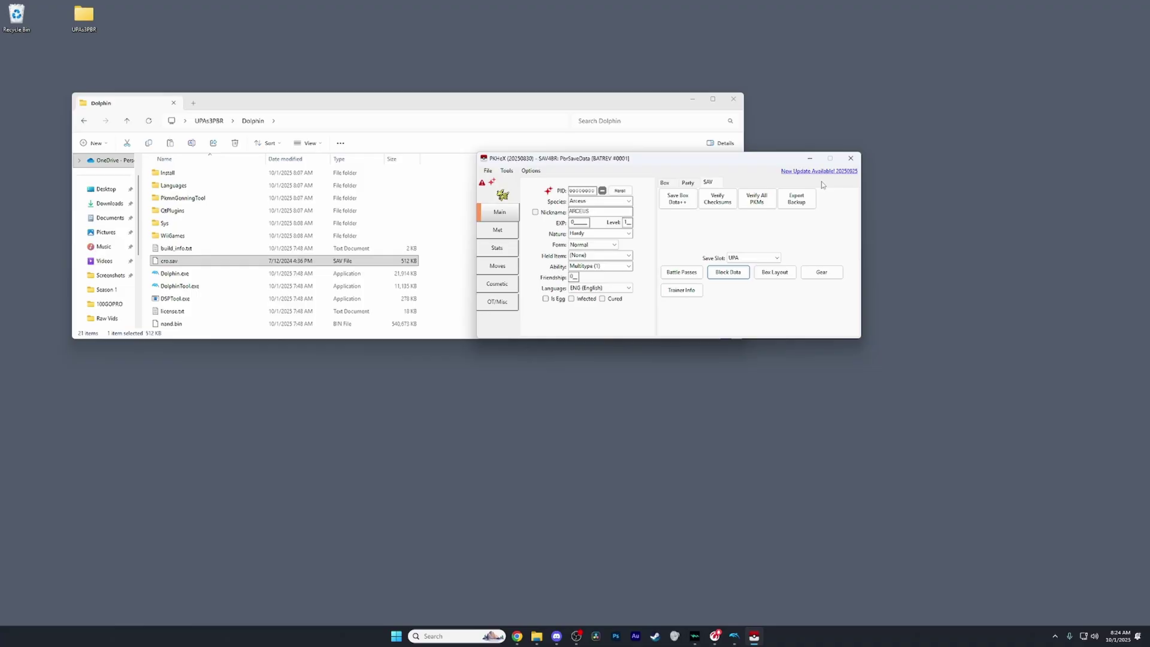
Close PKHeX and launch Pokémon Battle Revolution from the Dolphin game list
{"action": "left_click", "coordinate": [851, 158]}
{"action": "left_click", "coordinate": [744, 636]}
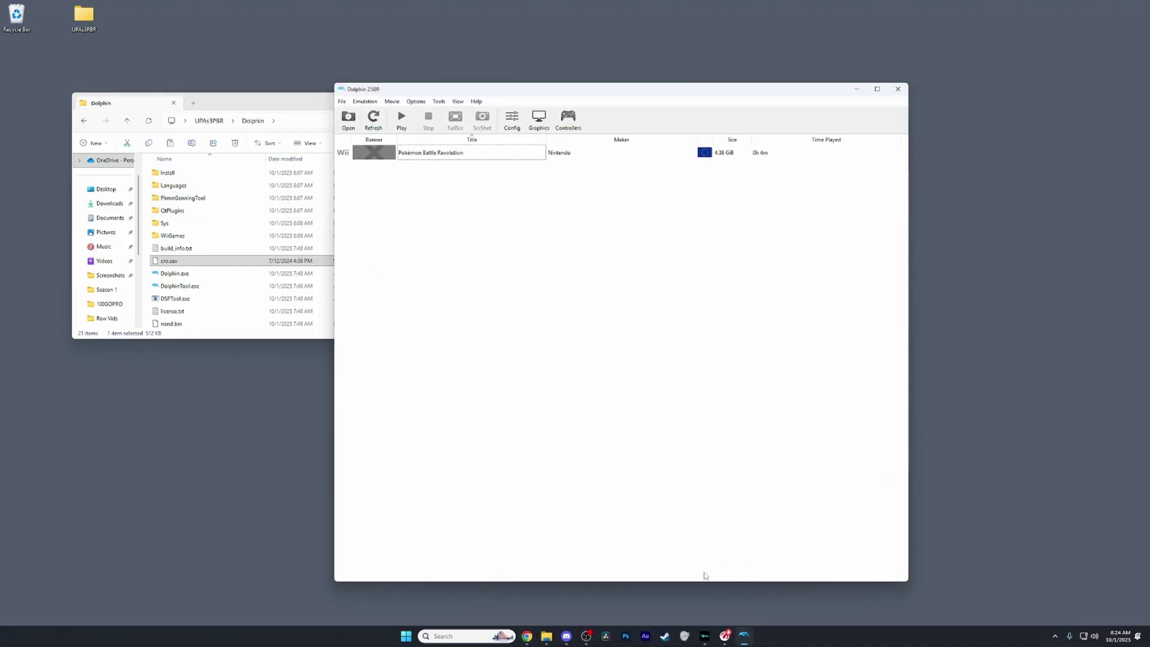
{"action": "double_click", "coordinate": [498, 153]}
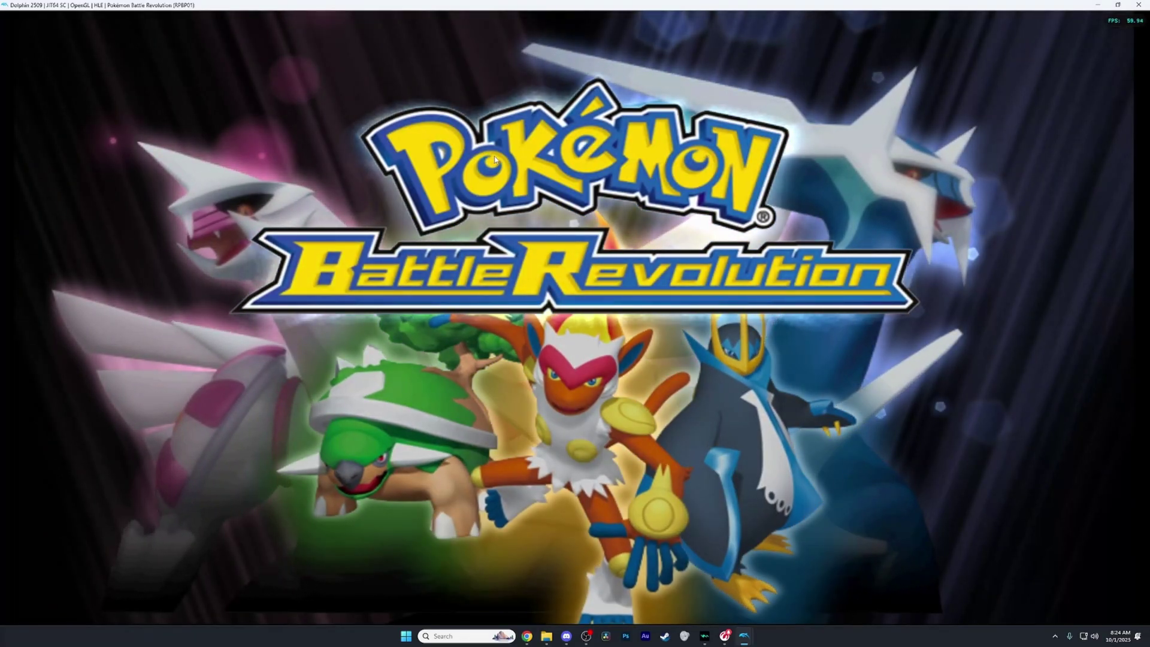
Get past the title screen, continue the existing Colosseum Mode save and dismiss the welcome message
{"action": "left_click", "coordinate": [494, 159]}
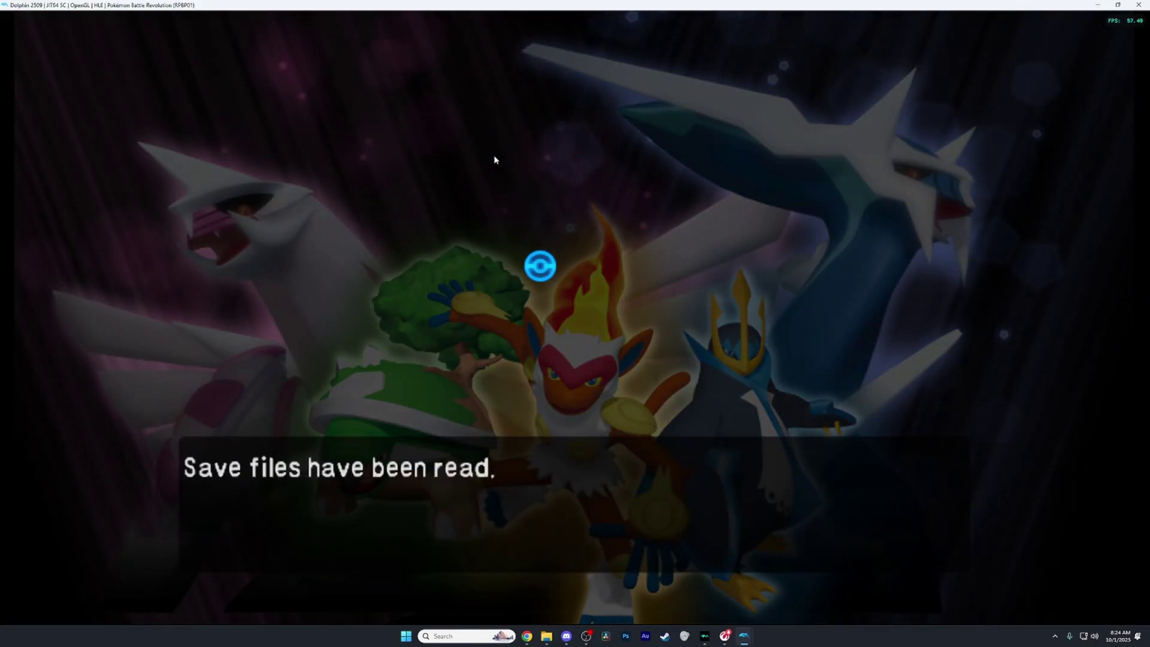
{"action": "left_click", "coordinate": [494, 159]}
{"action": "left_click", "coordinate": [494, 159]}
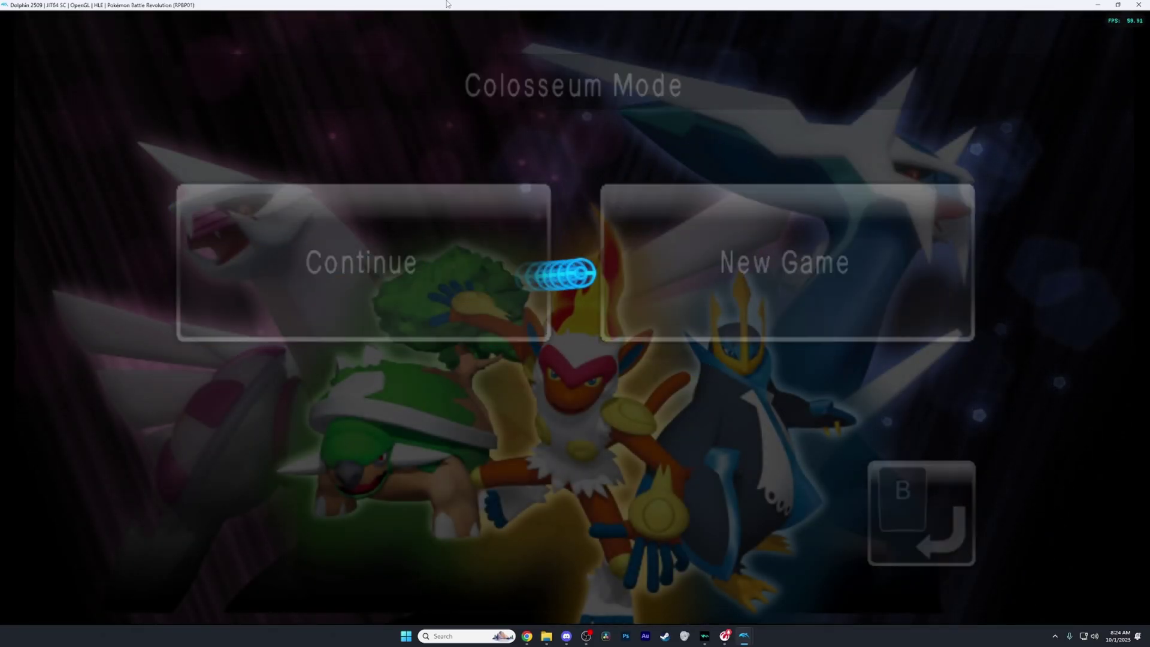
{"action": "key", "text": "Left"}
{"action": "key", "text": "Return"}
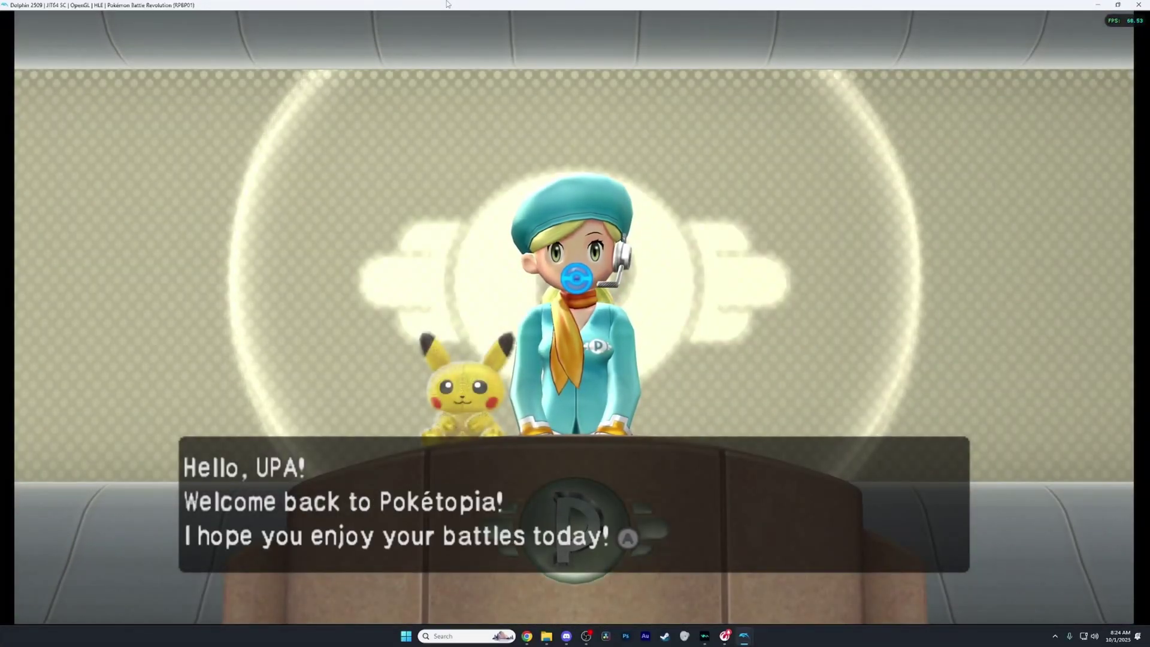
{"action": "key", "text": "x"}
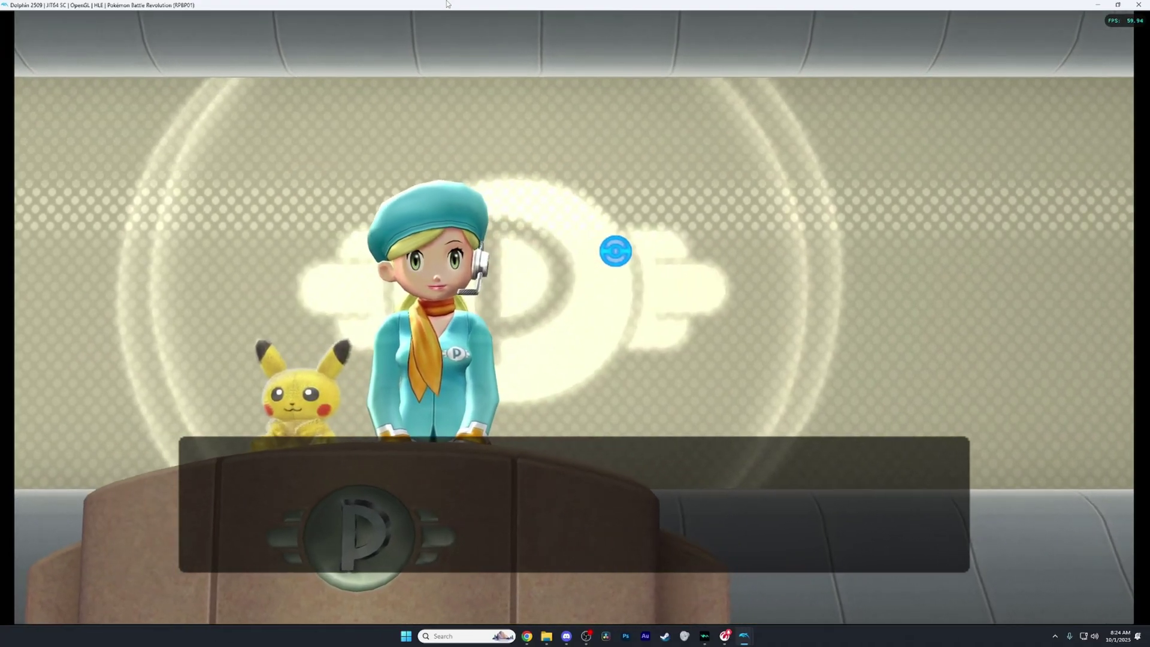
Open Storage and check the transferred Pokémon in the first box, moving along the row to Staravia
{"action": "key", "text": "Up"}
{"action": "key", "text": "Left"}
{"action": "key", "text": "Down"}
{"action": "key", "text": "Up"}
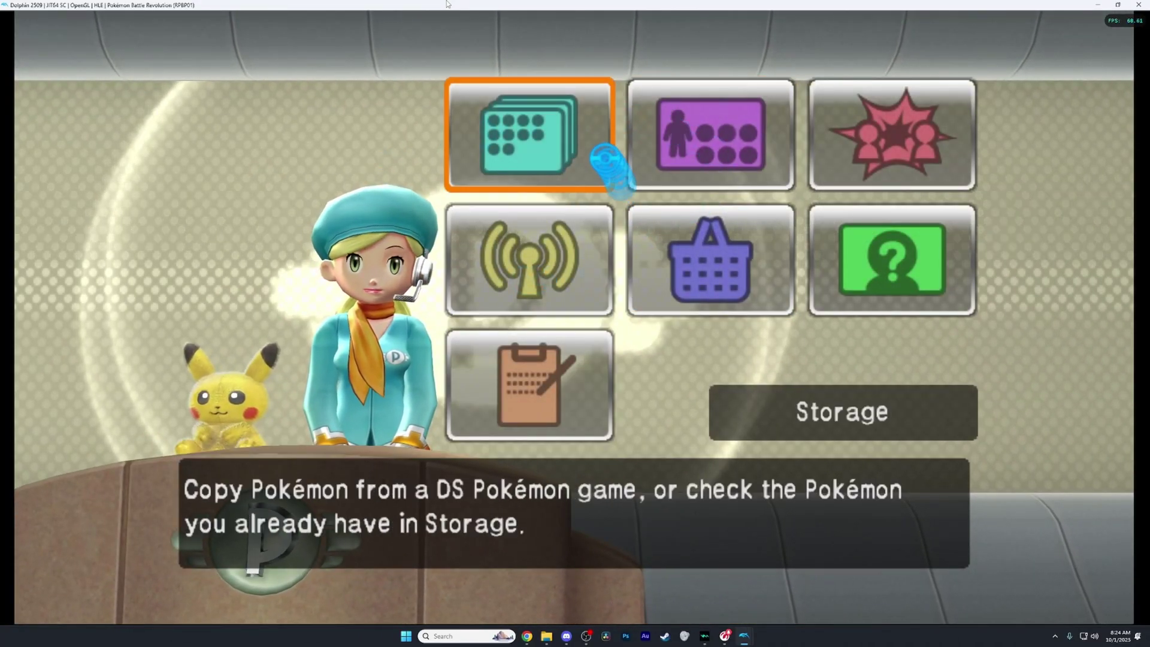
{"action": "key", "text": "x"}
{"action": "key", "text": "Right"}
{"action": "key", "text": "x"}
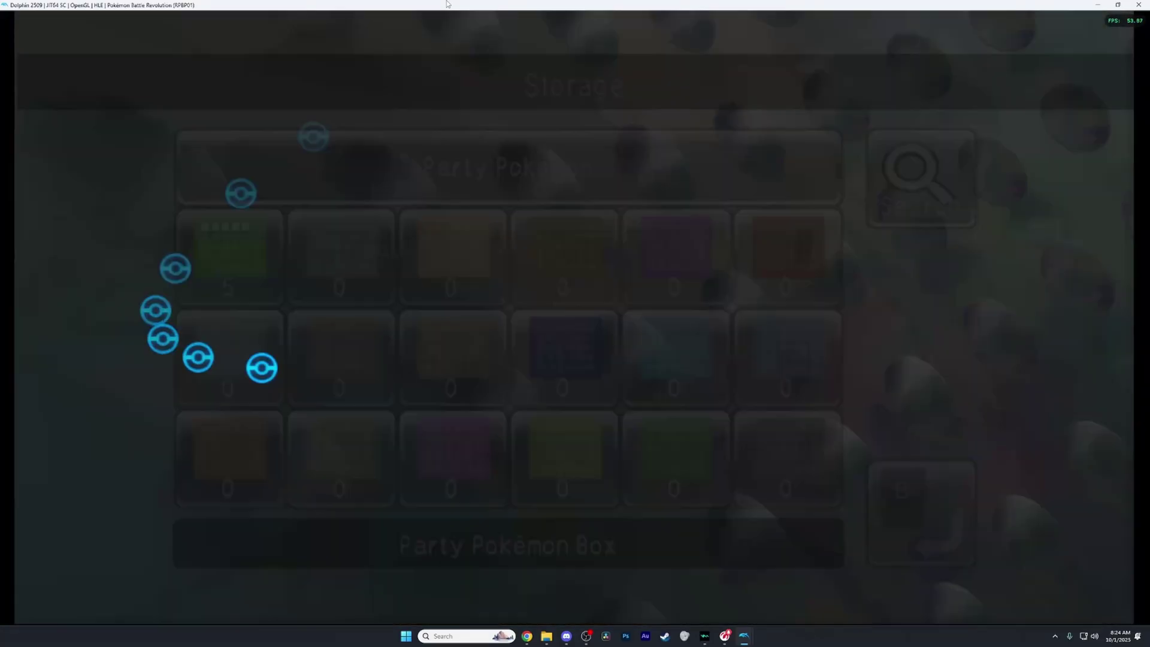
{"action": "key", "text": "Down"}
{"action": "key", "text": "x"}
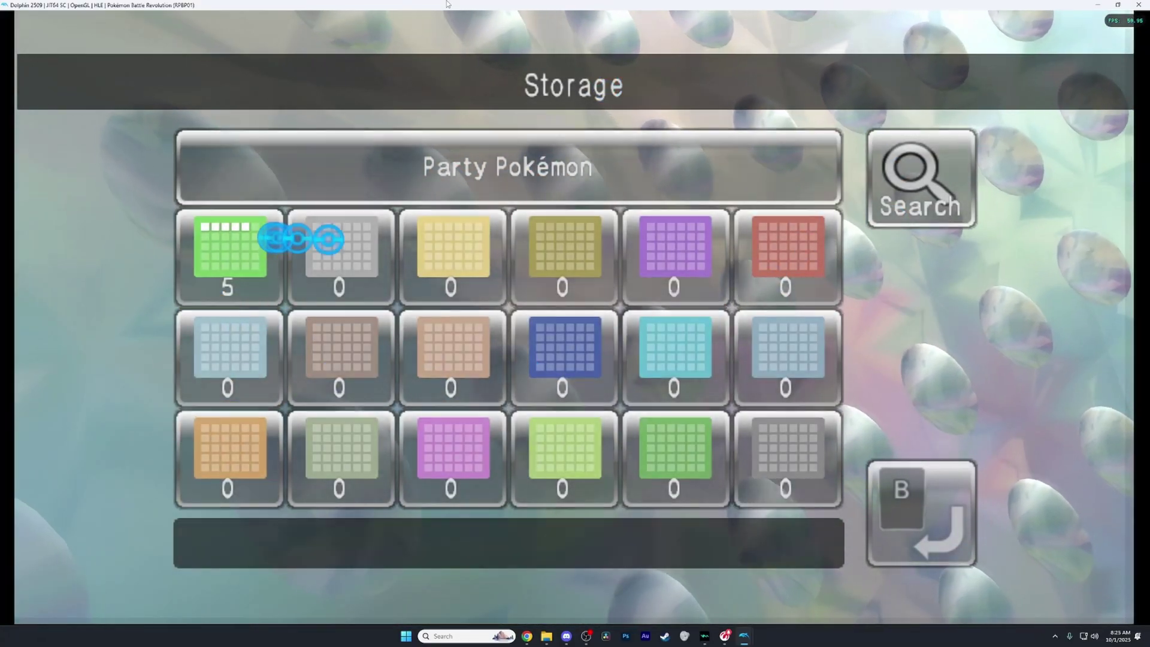
{"action": "key", "text": "Right"}
{"action": "key", "text": "Right"}
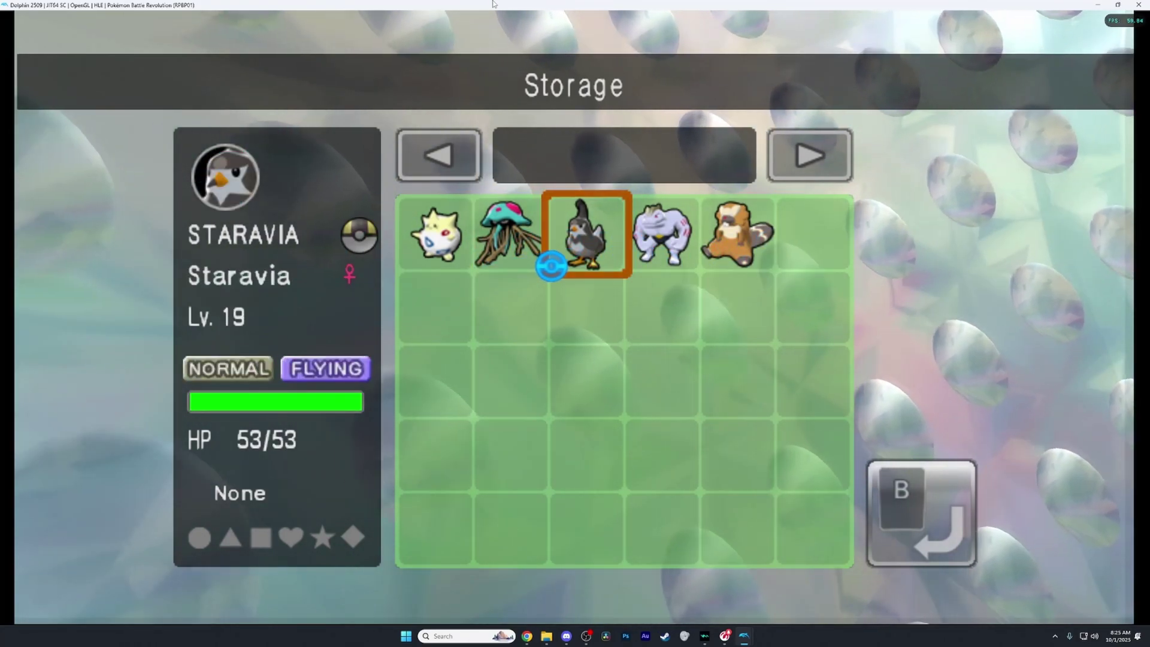
Stop the current emulation and look over the [Gen 4] Draft team in the Showdown Teambuilder
{"action": "key", "text": "Escape"}
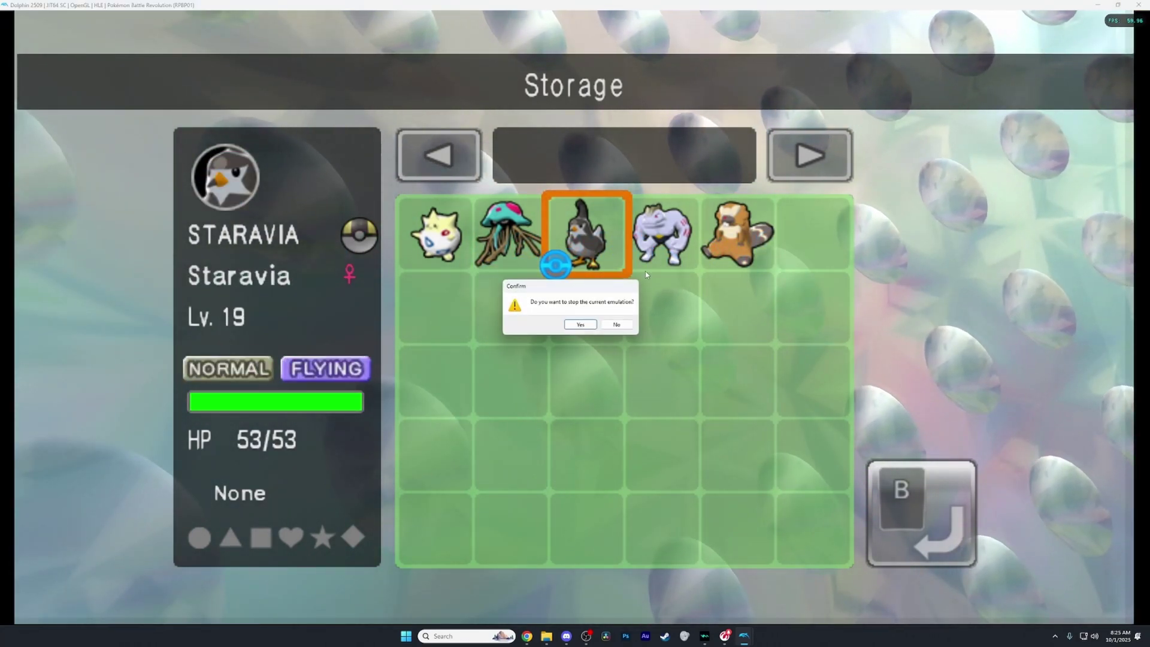
{"action": "left_click", "coordinate": [581, 325]}
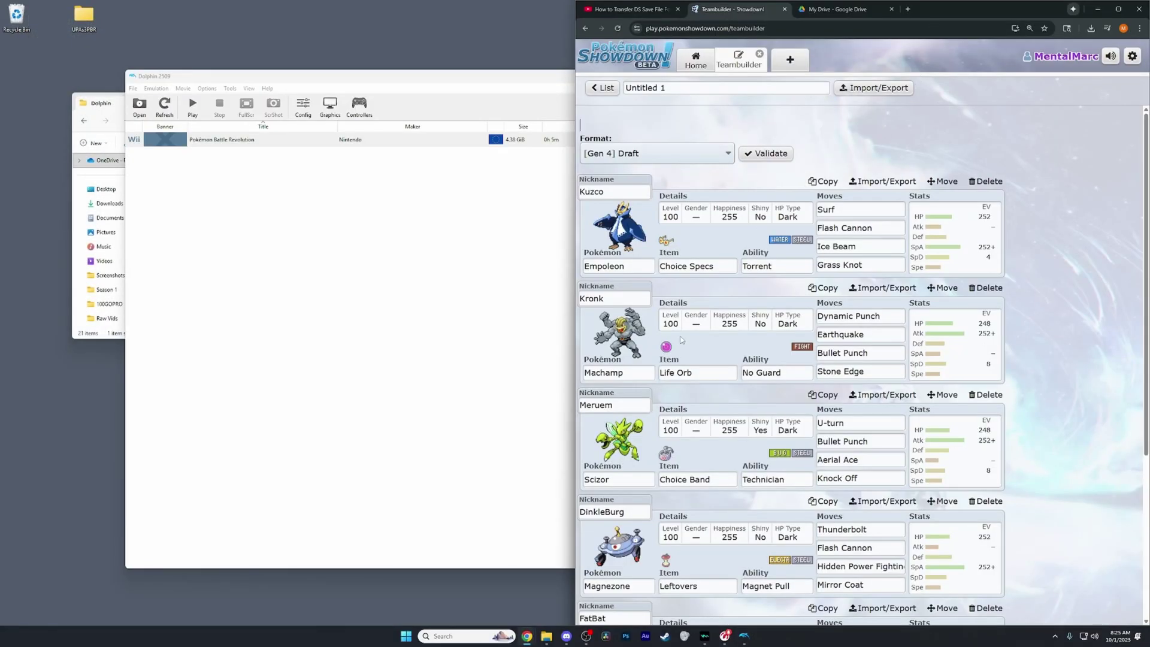
{"action": "scroll", "coordinate": [680, 339], "scroll_direction": "down", "scroll_amount": 5}
{"action": "scroll", "coordinate": [681, 340], "scroll_direction": "up", "scroll_amount": 5}
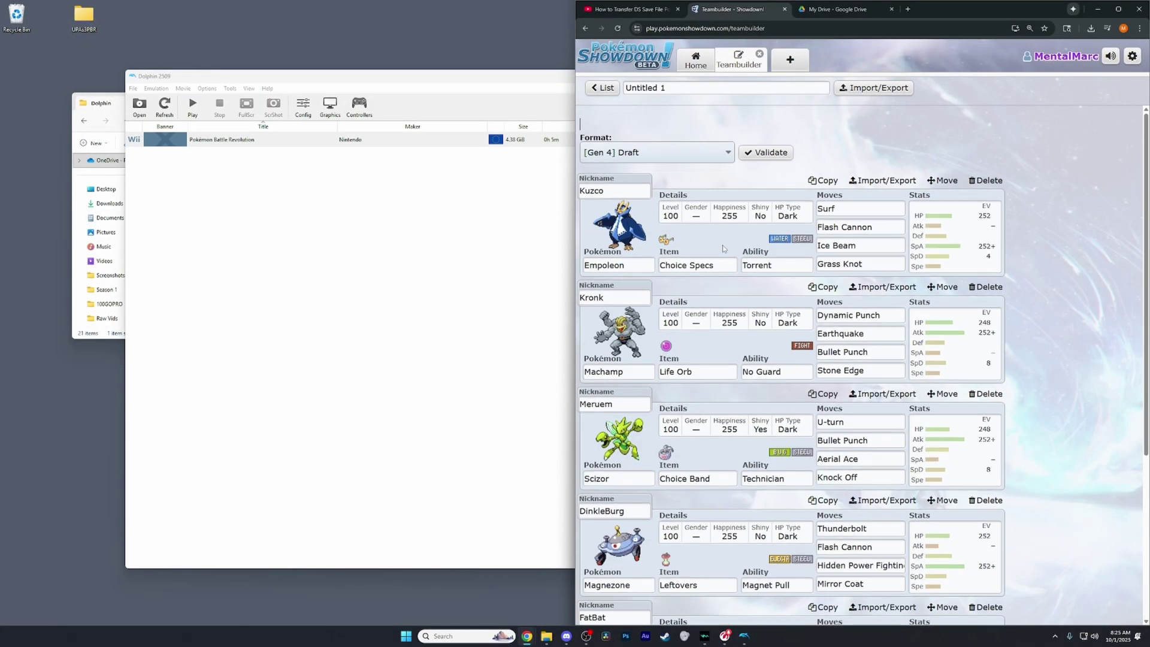
Launch PKHeX.exe from Dolphin's PkmnGenningTool folder and close the folder window
{"action": "left_click", "coordinate": [120, 109]}
{"action": "double_click", "coordinate": [201, 196]}
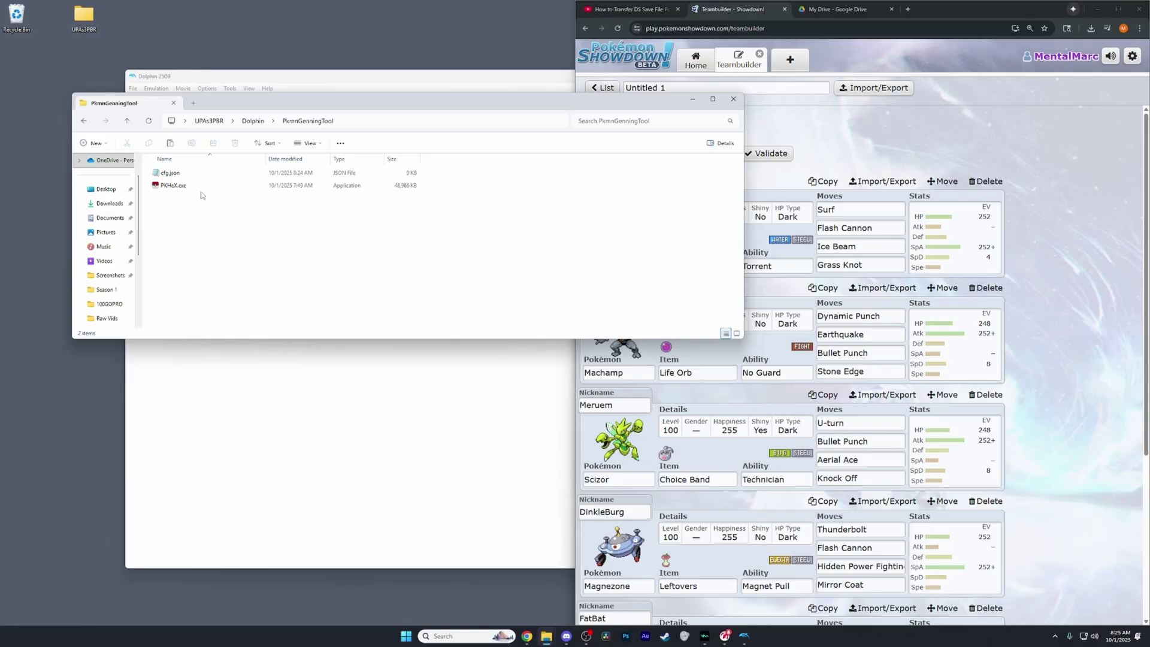
{"action": "double_click", "coordinate": [183, 186]}
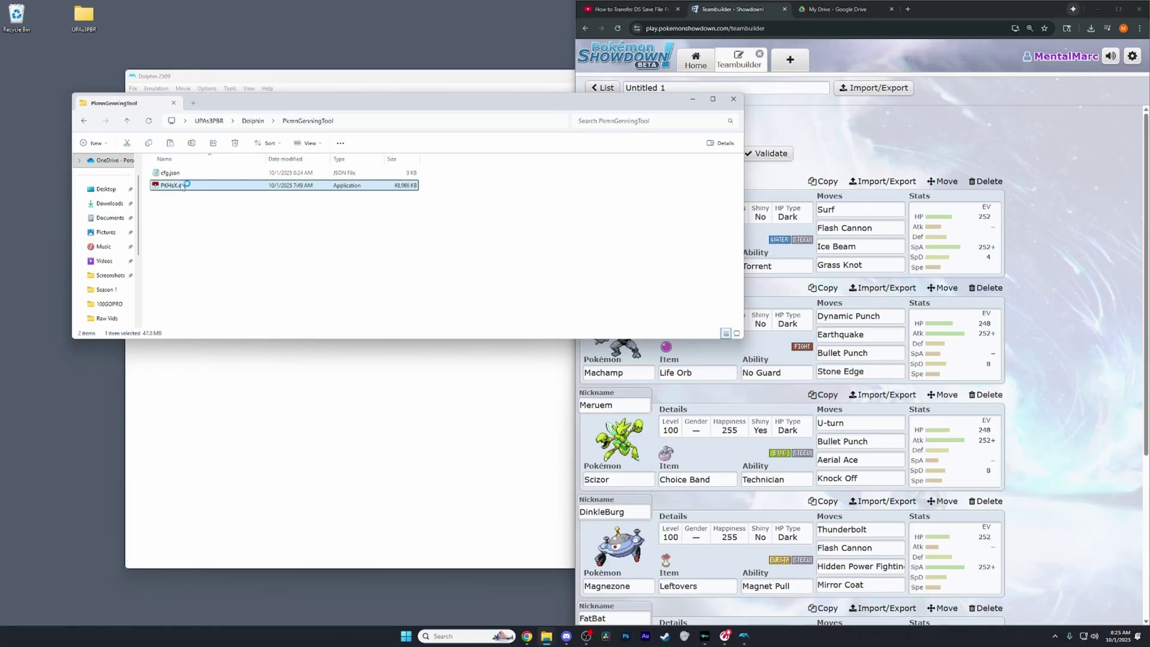
{"action": "left_click", "coordinate": [733, 99]}
Place the PKHeX window beside the browser and load PbrSaveData from the GeniusPbr folder
{"action": "left_click_drag", "start_coordinate": [419, 224], "coordinate": [162, 167]}
{"action": "left_click", "coordinate": [138, 180]}
{"action": "left_click", "coordinate": [154, 189]}
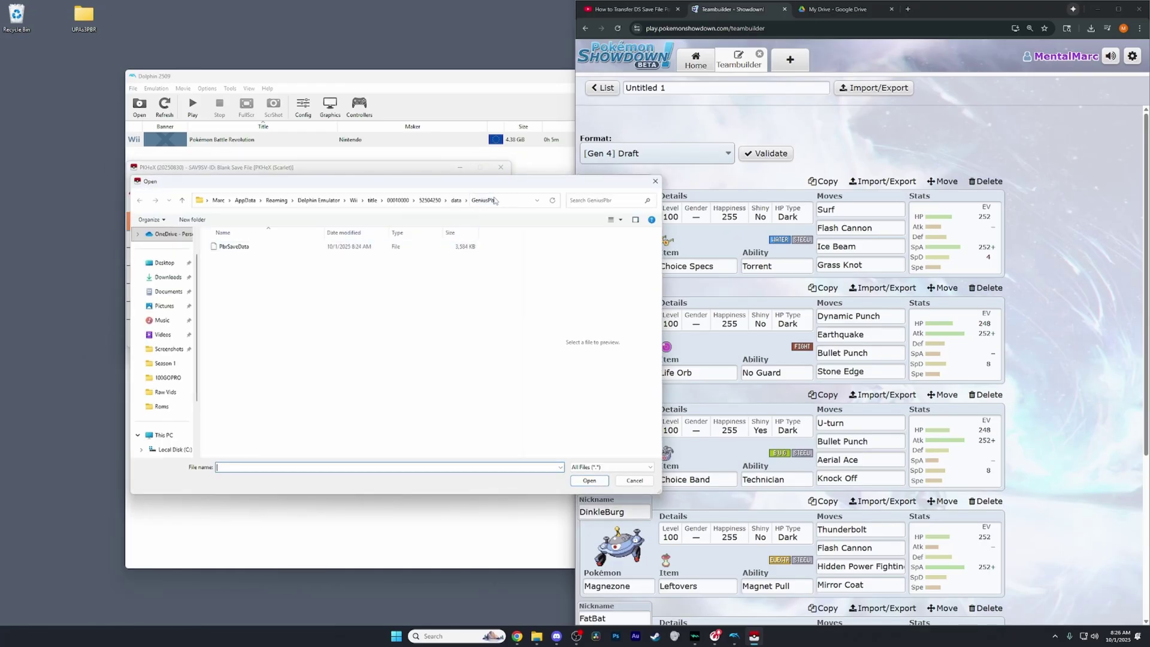
{"action": "double_click", "coordinate": [385, 247]}
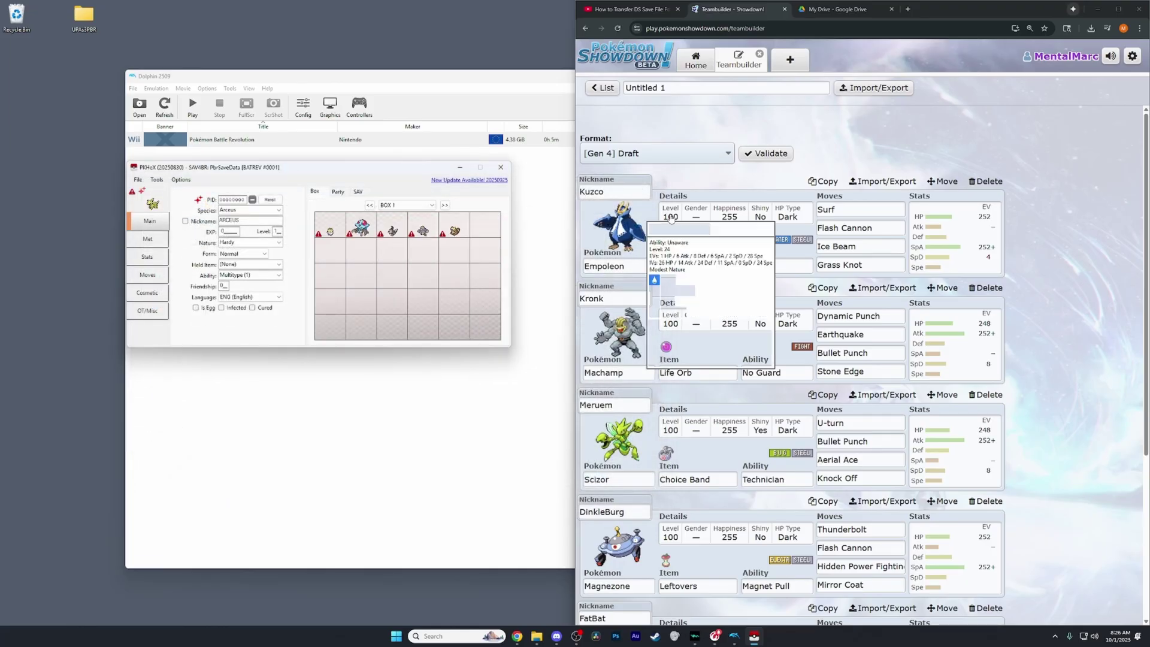
Show the Showdown team as export text and copy only the Kuzco (Empoleon) set
{"action": "left_click", "coordinate": [893, 87]}
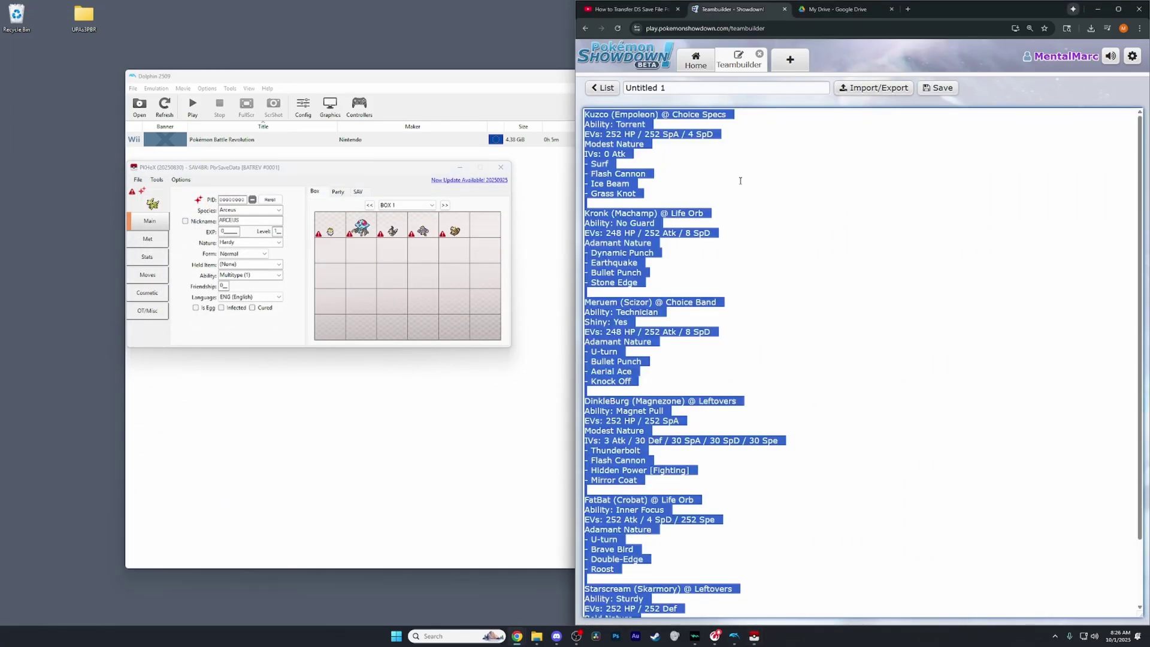
{"action": "left_click", "coordinate": [702, 184]}
{"action": "left_click", "coordinate": [874, 88]}
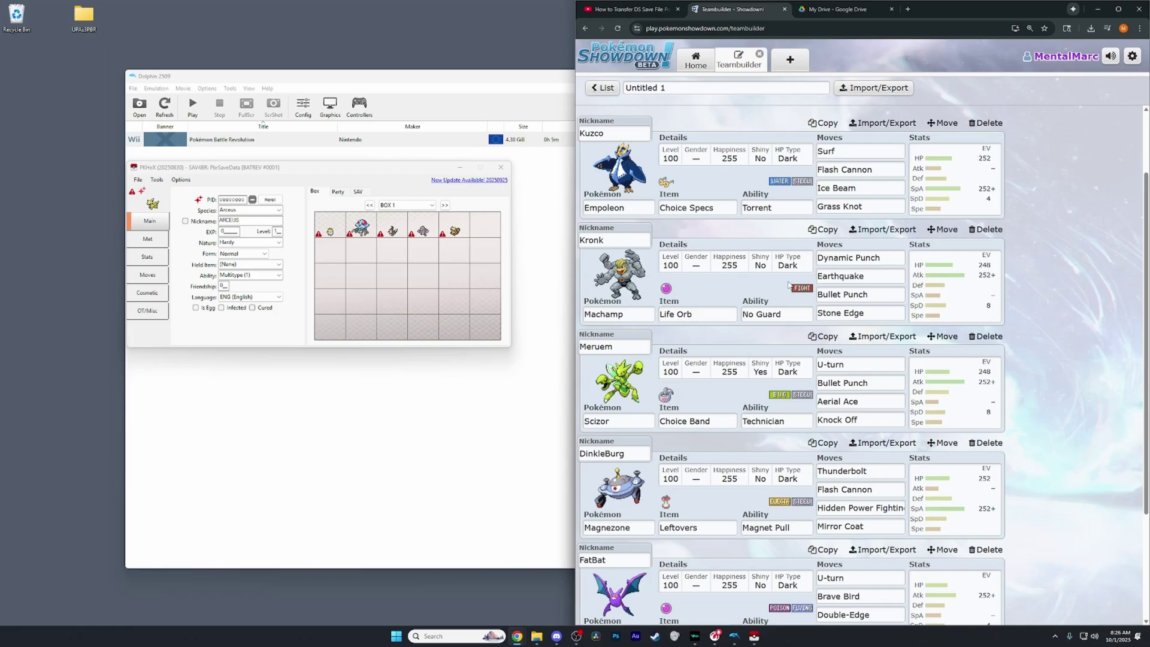
{"action": "left_click", "coordinate": [860, 93]}
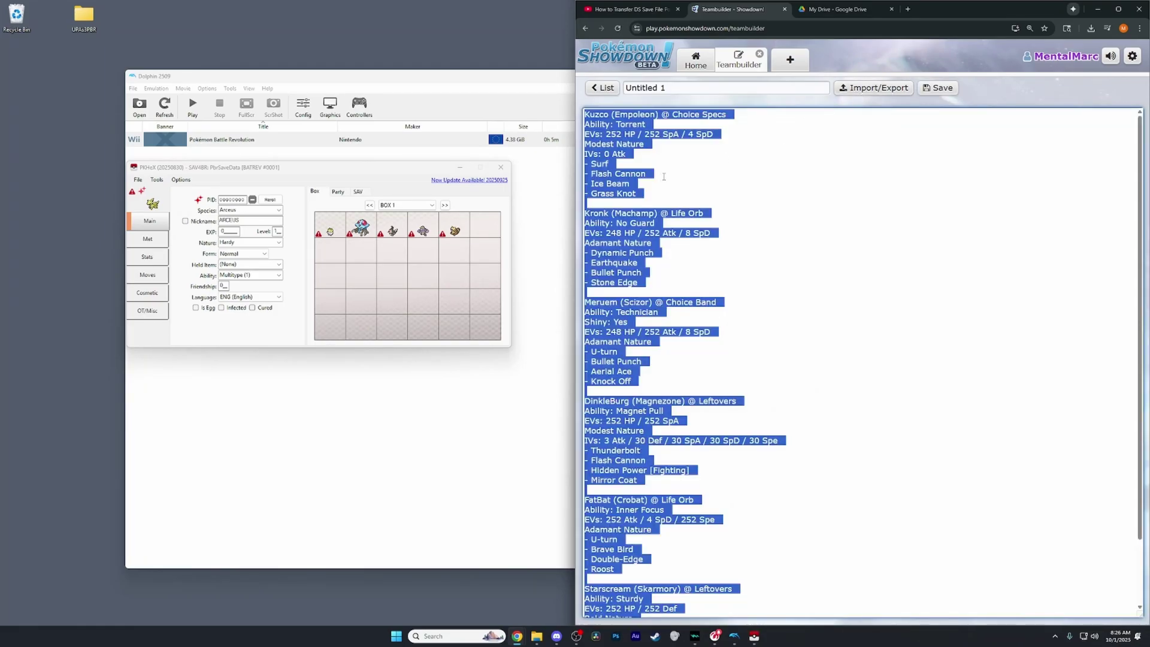
{"action": "left_click", "coordinate": [638, 193]}
{"action": "left_click_drag", "start_coordinate": [635, 193], "coordinate": [581, 114]}
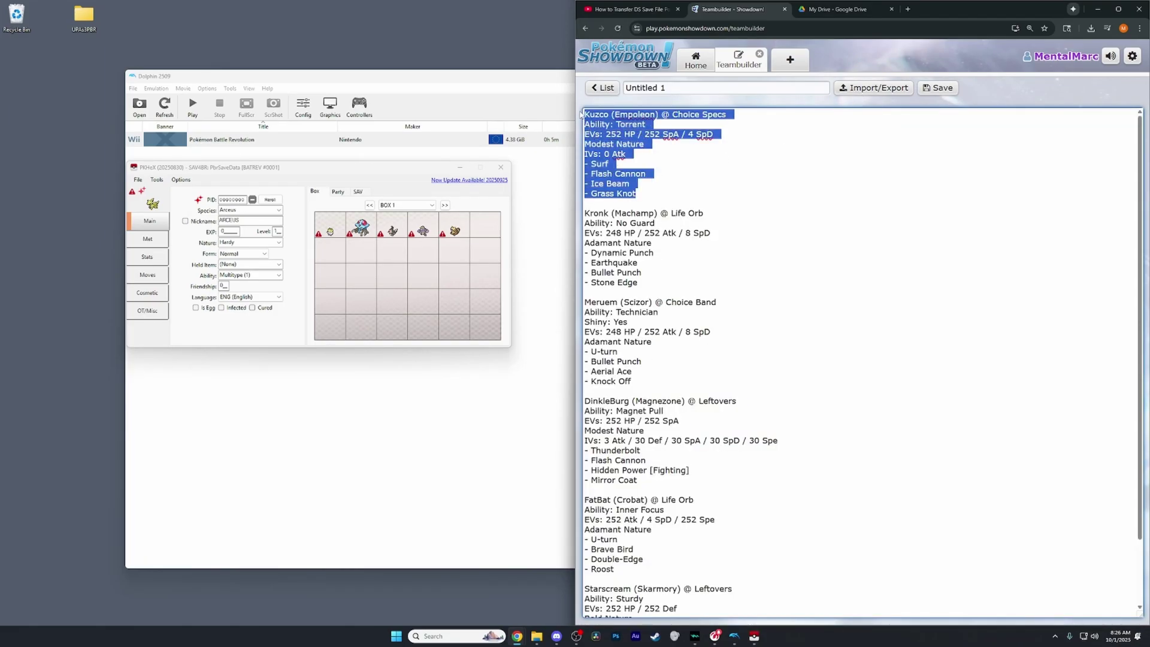
Import the copied Kuzco (Empoleon) Showdown set into PKHeX and set it into the first slot of Box 1
{"action": "left_click", "coordinate": [157, 179]}
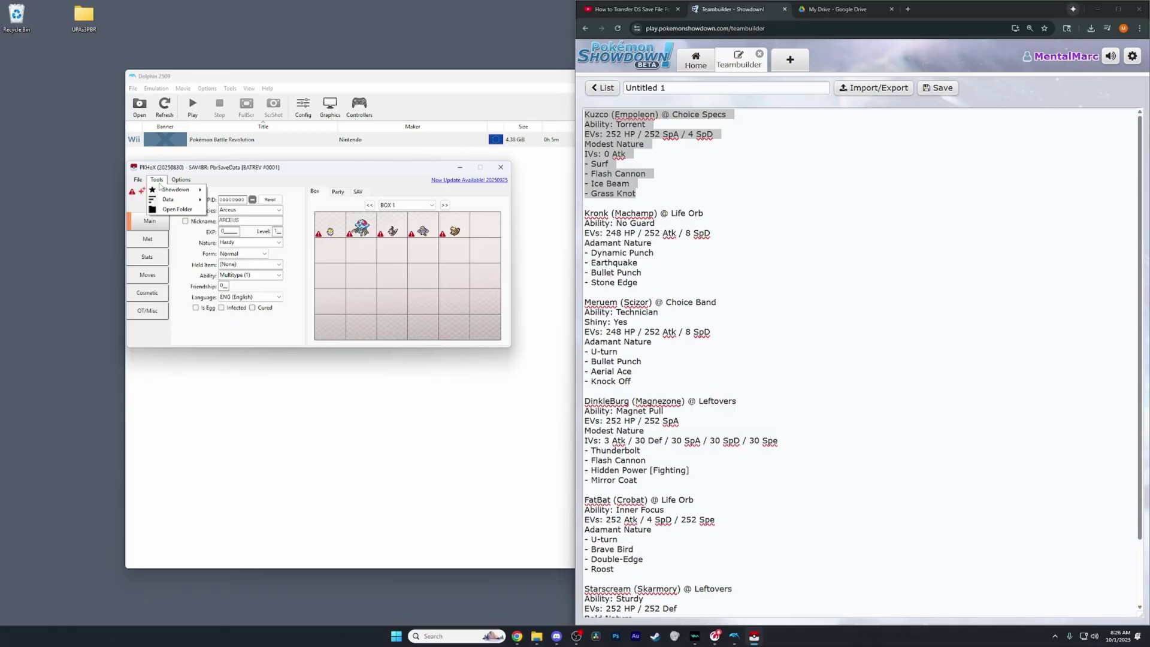
{"action": "mouse_move", "coordinate": [167, 192]}
{"action": "left_click", "coordinate": [253, 191]}
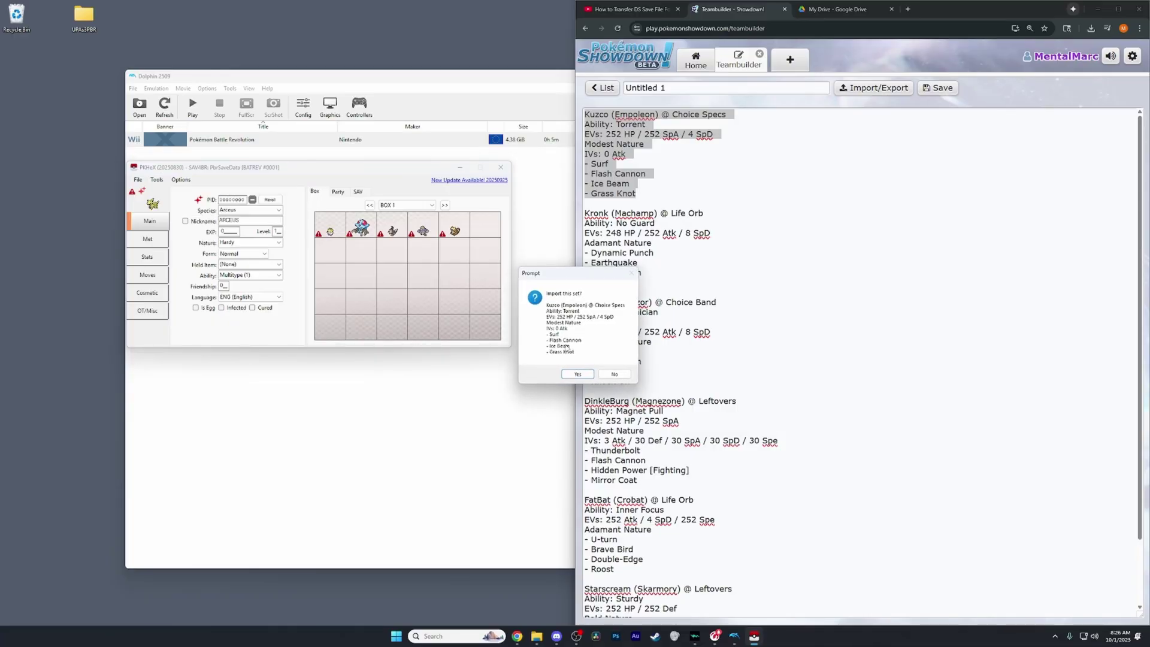
{"action": "left_click", "coordinate": [578, 374]}
{"action": "right_click", "coordinate": [333, 229]}
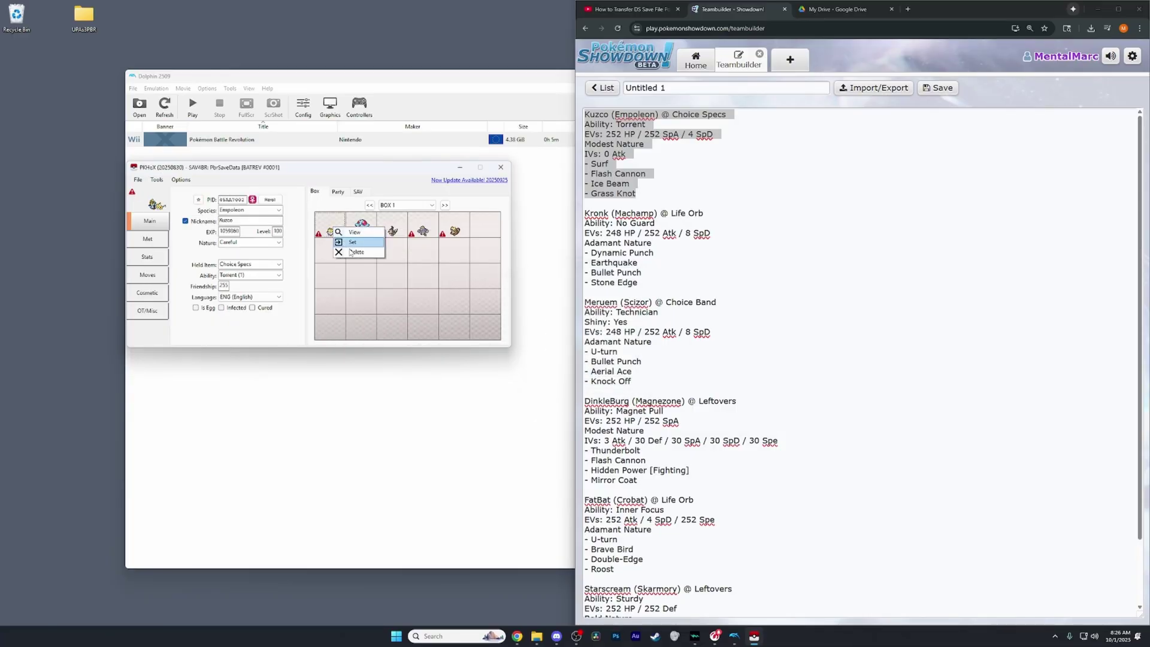
{"action": "left_click", "coordinate": [355, 243]}
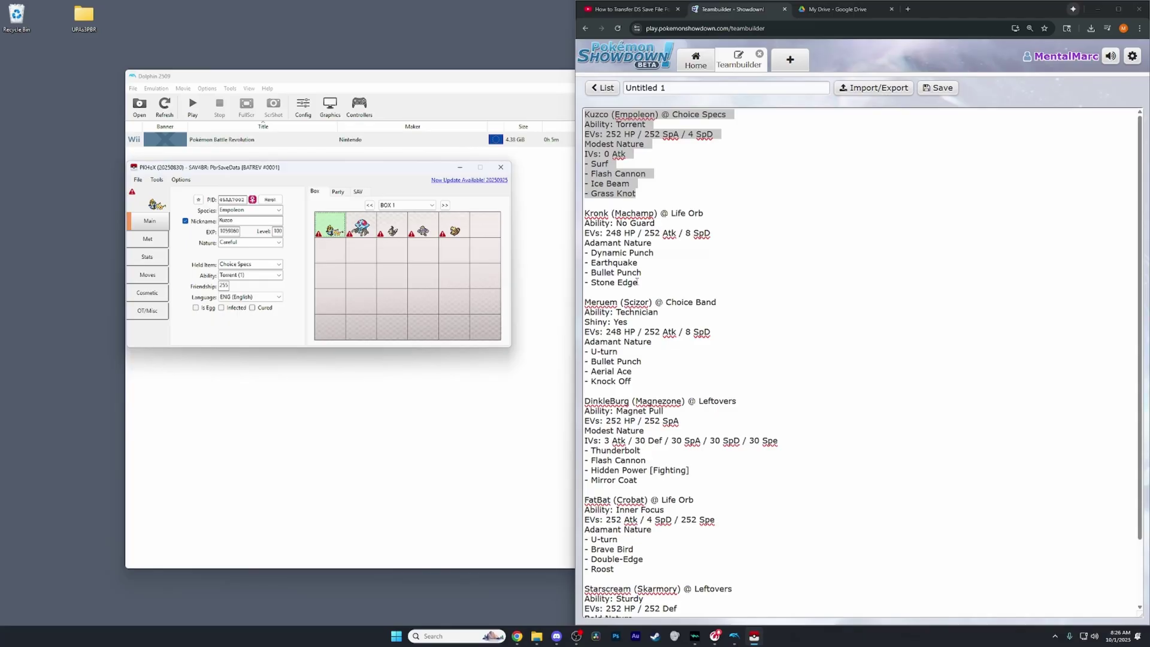
Copy the Kronk (Machamp) set from the Showdown export text, import it into PKHeX and set it into the second slot of Box 1
{"action": "left_click_drag", "start_coordinate": [638, 282], "coordinate": [584, 214]}
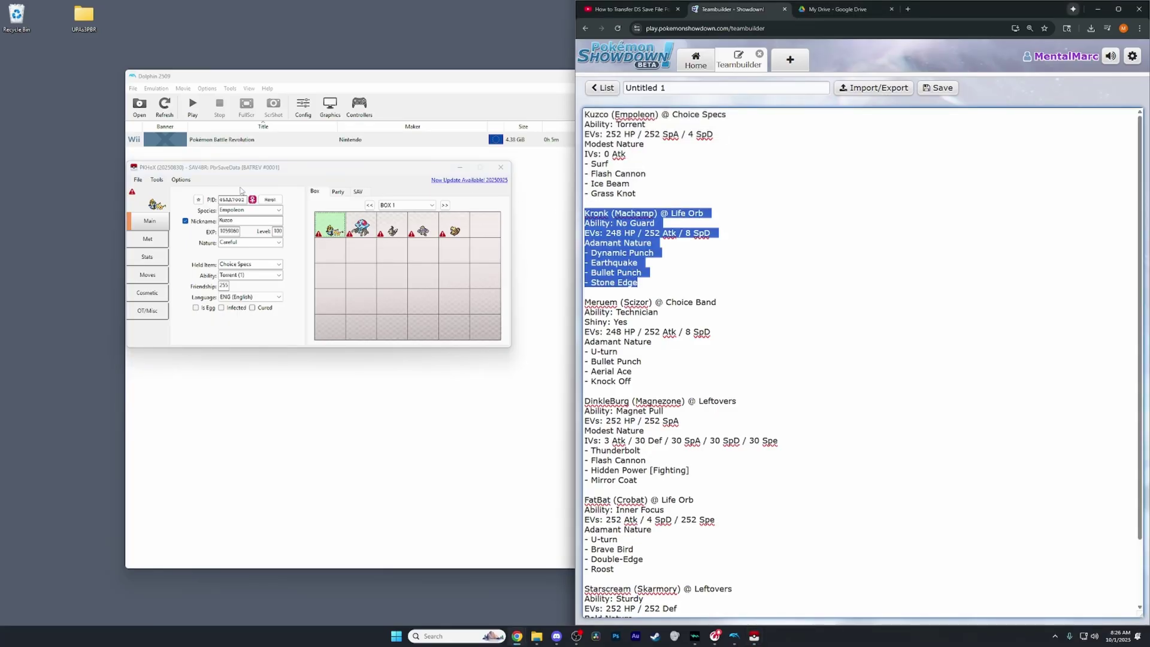
{"action": "left_click", "coordinate": [211, 185]}
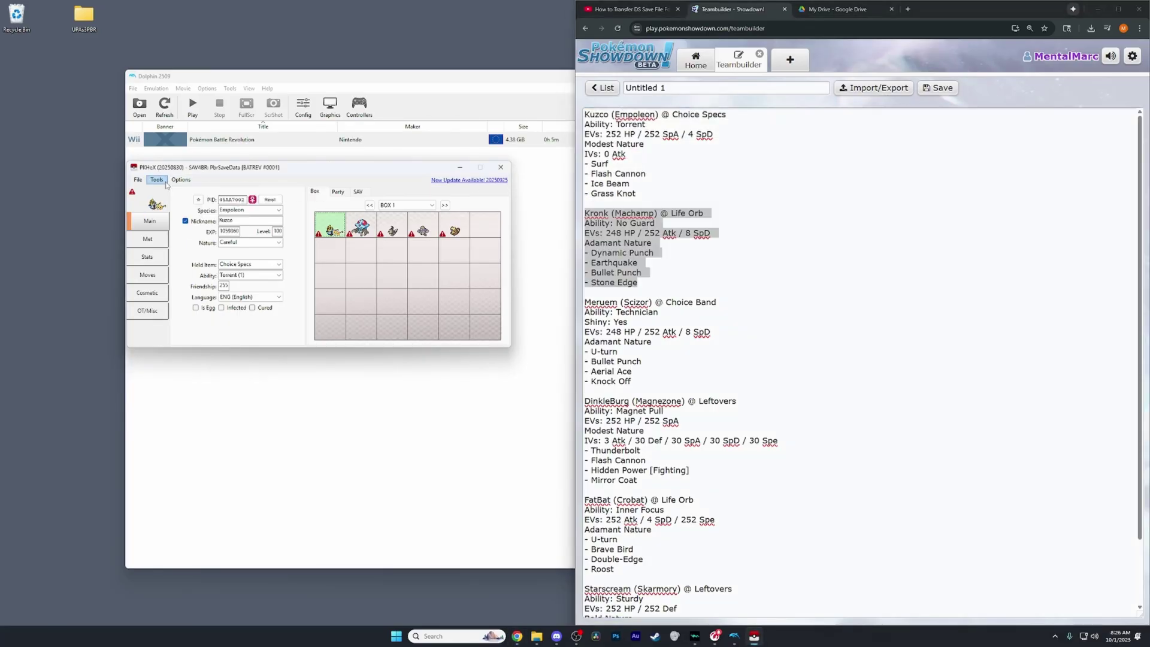
{"action": "left_click", "coordinate": [156, 179]}
{"action": "mouse_move", "coordinate": [188, 195]}
{"action": "left_click", "coordinate": [258, 191]}
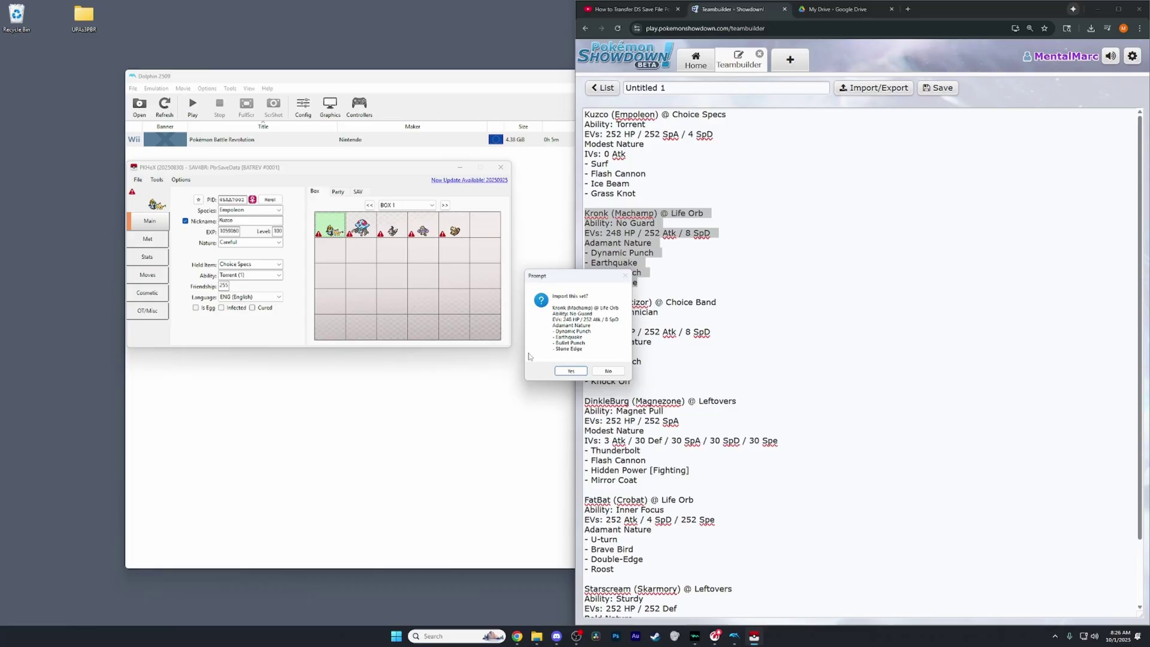
{"action": "left_click", "coordinate": [569, 371]}
{"action": "right_click", "coordinate": [361, 222]}
{"action": "left_click", "coordinate": [377, 234]}
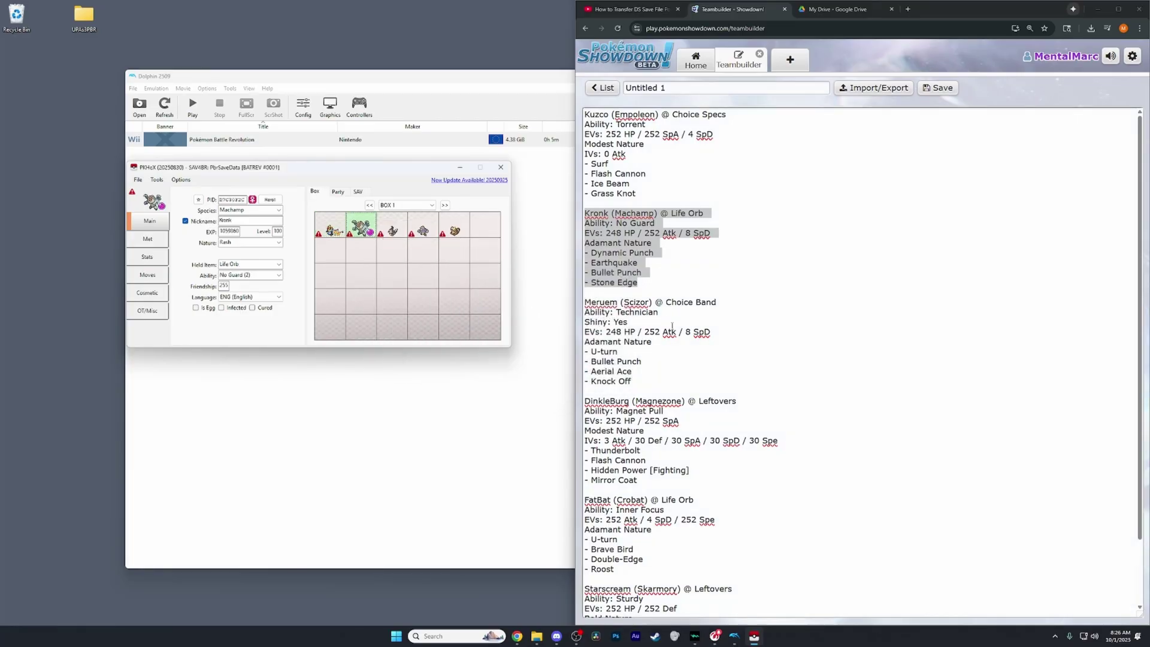
Copy the Meruem (Scizor) set, import it into PKHeX and set it into the third slot of Box 1
{"action": "left_click_drag", "start_coordinate": [630, 381], "coordinate": [585, 302]}
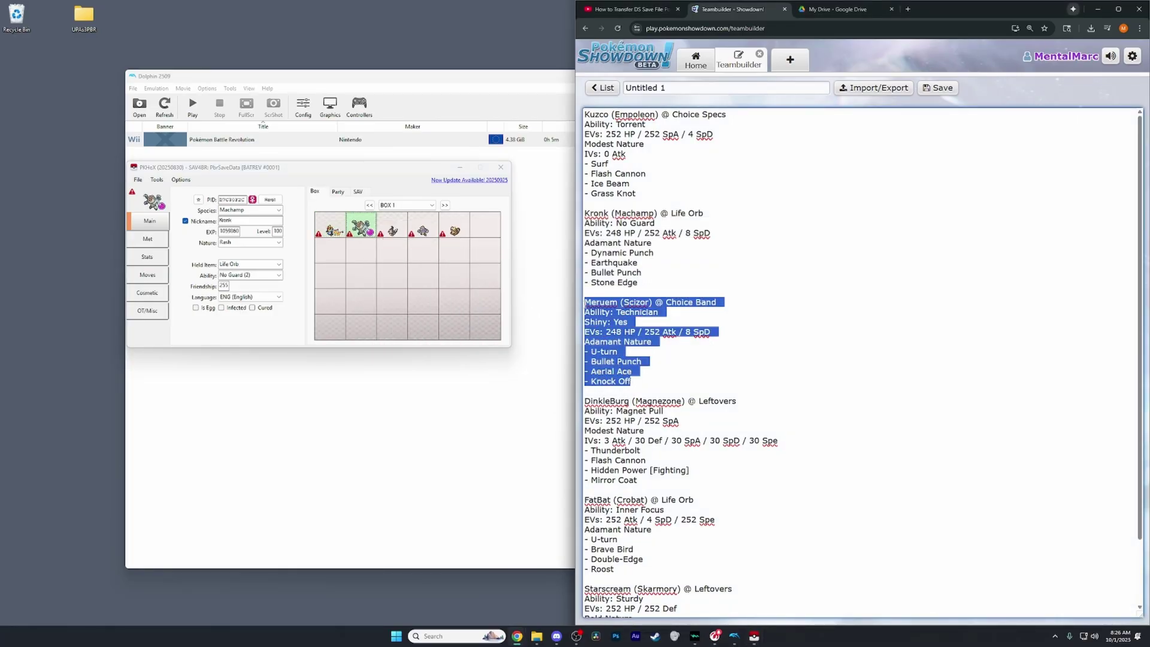
{"action": "left_click", "coordinate": [162, 172]}
{"action": "left_click", "coordinate": [156, 179]}
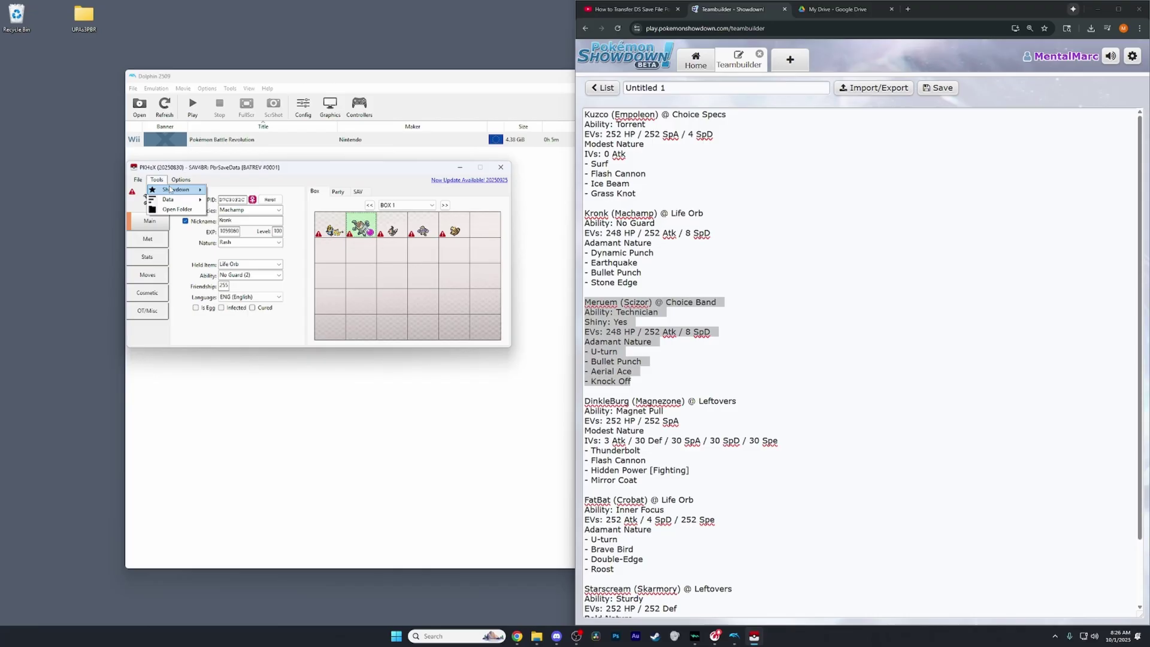
{"action": "mouse_move", "coordinate": [187, 195]}
{"action": "left_click", "coordinate": [257, 192]}
{"action": "left_click", "coordinate": [575, 375]}
{"action": "right_click", "coordinate": [392, 227]}
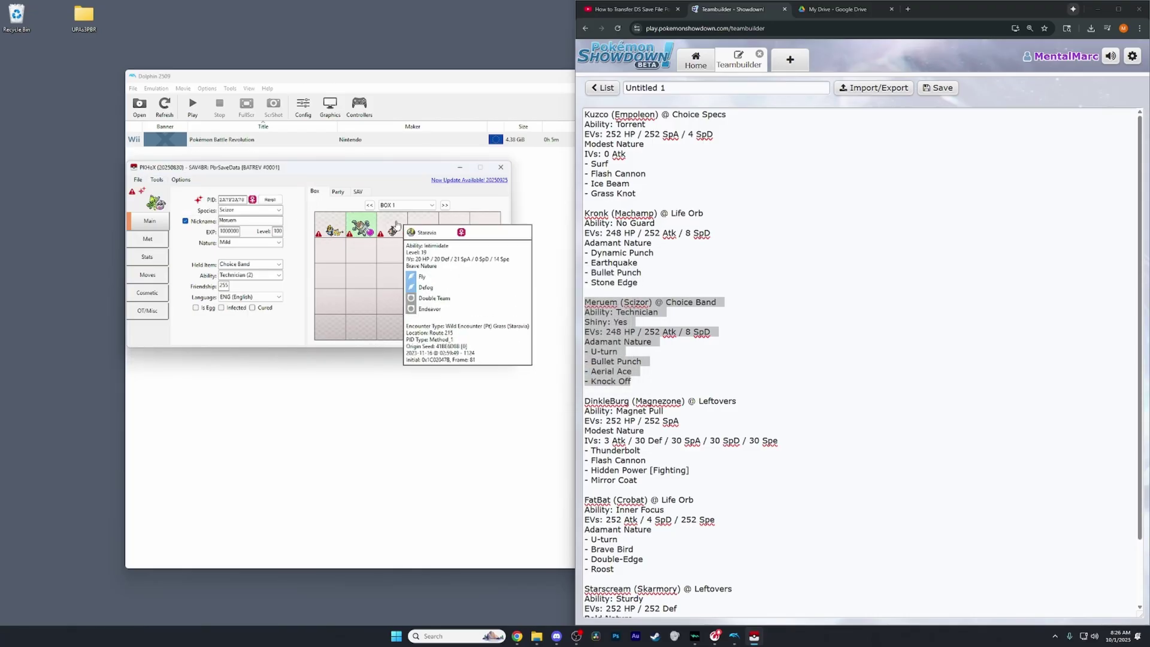
{"action": "left_click", "coordinate": [409, 240]}
Return from the export text to the Showdown team overview and validate the team for [Gen 4] Draft
{"action": "left_click", "coordinate": [655, 467]}
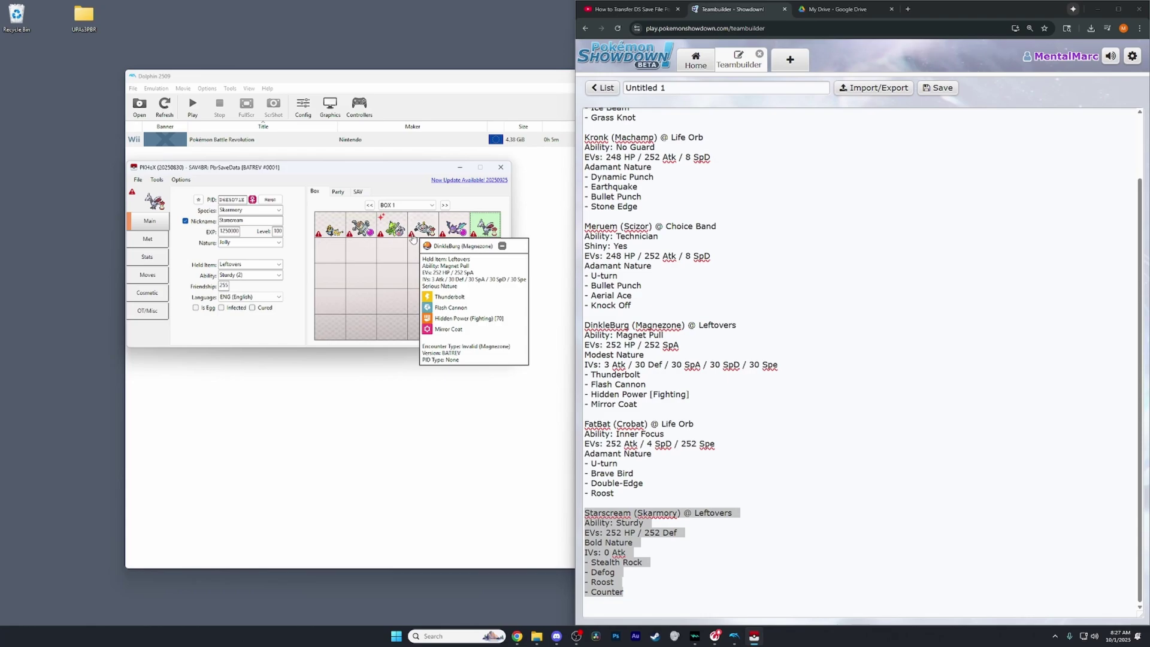
{"action": "left_click", "coordinate": [602, 90]}
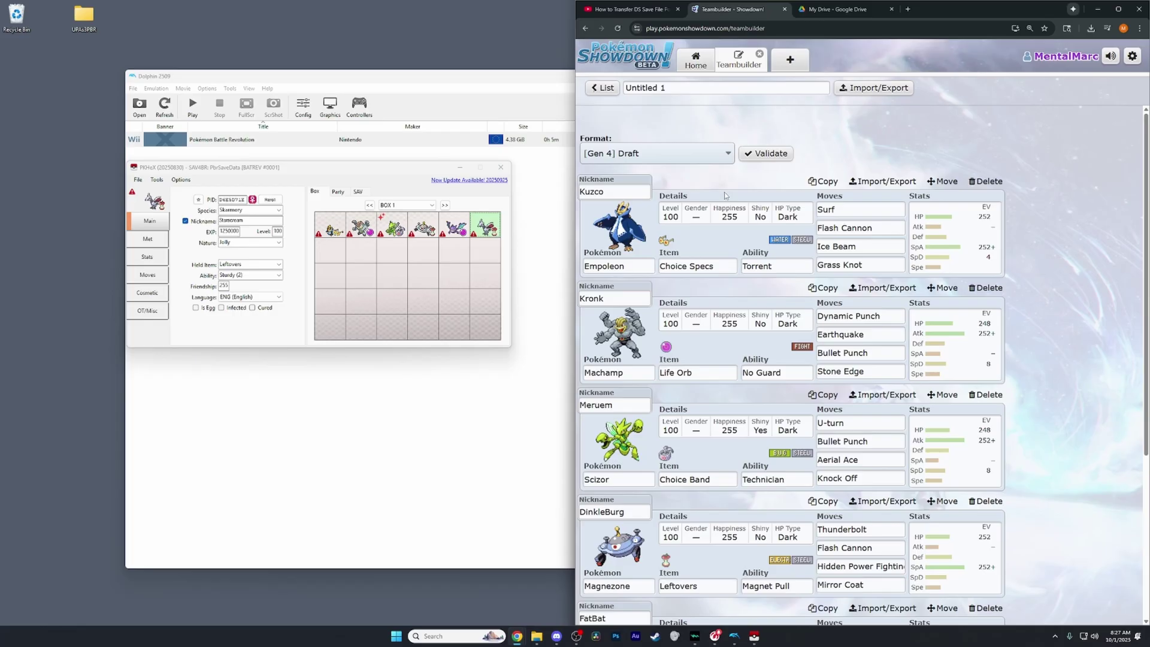
{"action": "left_click", "coordinate": [766, 154]}
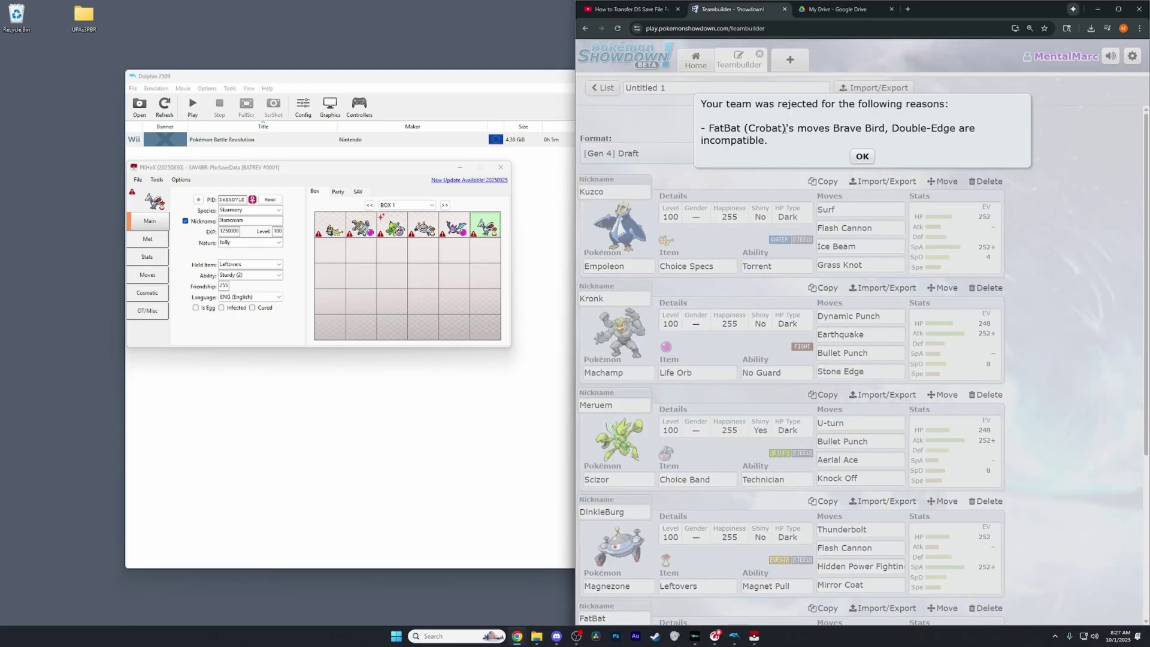
{"action": "left_click", "coordinate": [861, 157]}
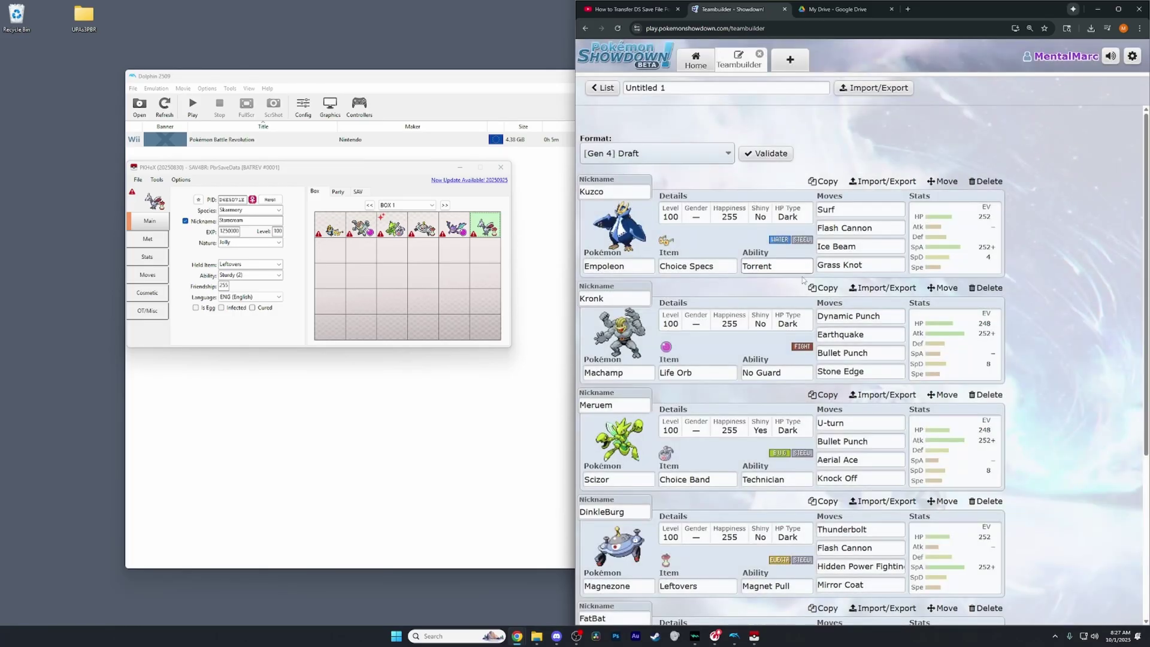
Replace FatBat (Crobat)'s Double-Edge with Facade and validate the team again
{"action": "scroll", "coordinate": [771, 384], "scroll_direction": "down", "scroll_amount": 5}
{"action": "left_click", "coordinate": [880, 433]}
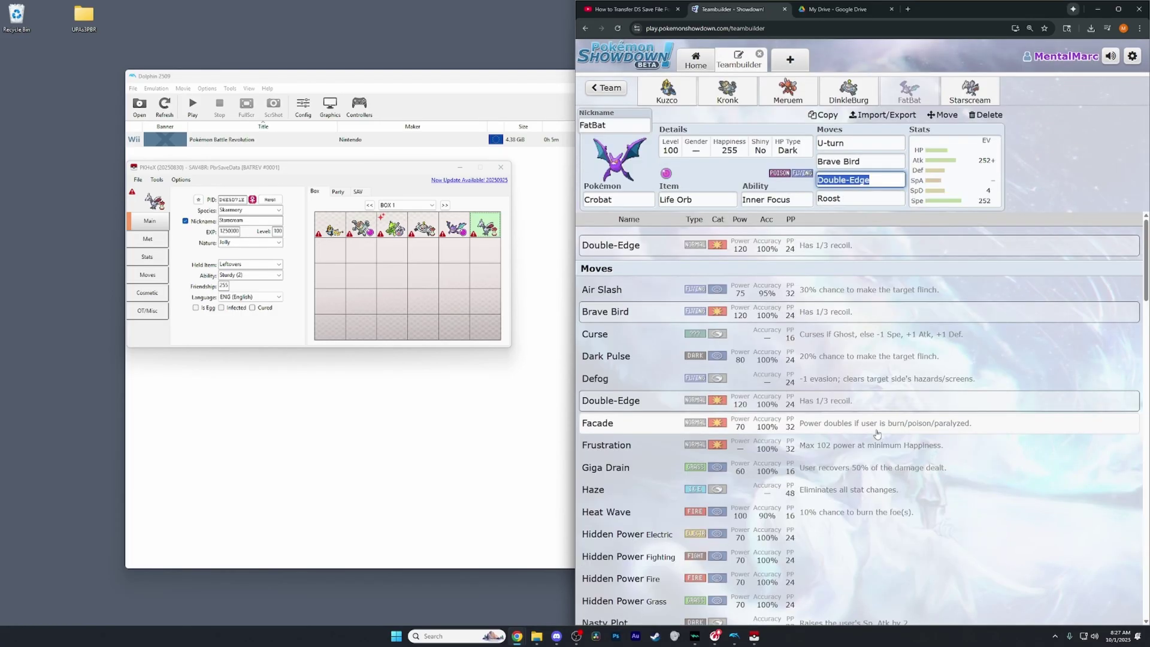
{"action": "left_click", "coordinate": [621, 434]}
{"action": "left_click", "coordinate": [598, 90]}
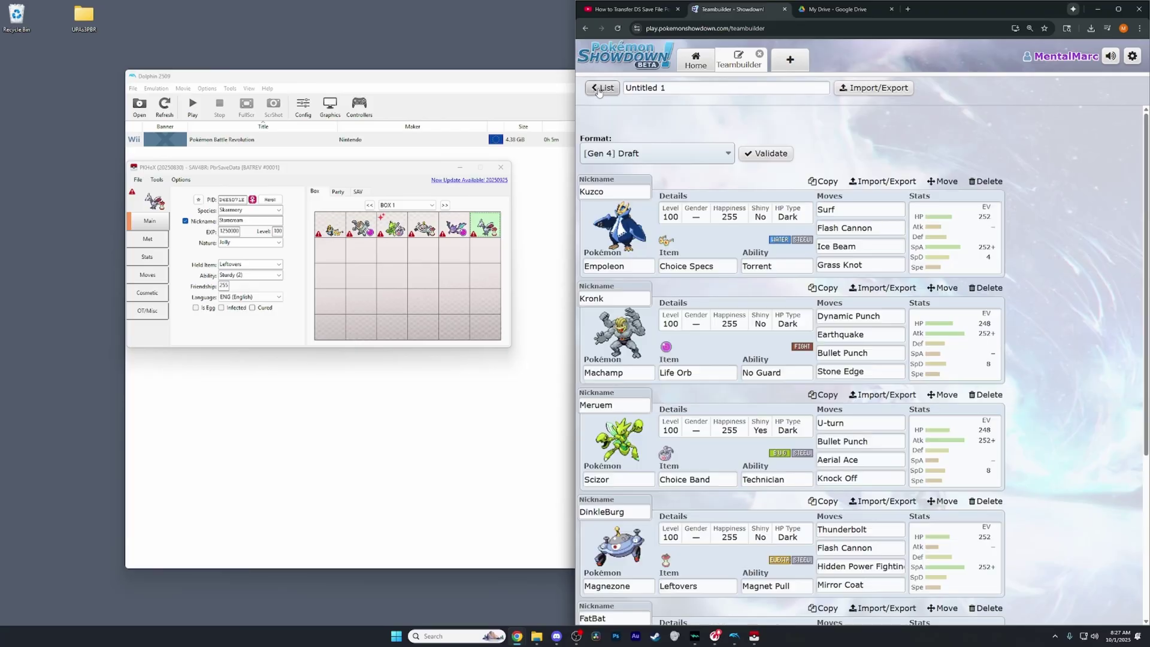
{"action": "left_click", "coordinate": [767, 154]}
{"action": "left_click", "coordinate": [862, 121]}
Show the Showdown team as export text again and copy only the updated FatBat (Crobat) set
{"action": "left_click", "coordinate": [873, 88]}
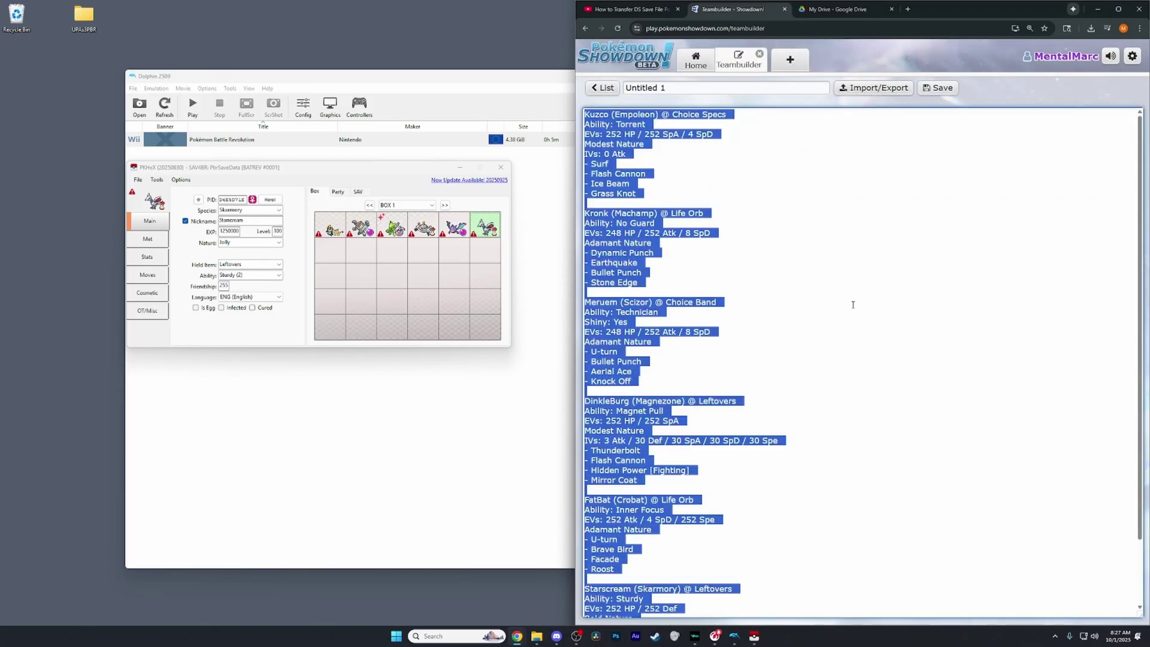
{"action": "scroll", "coordinate": [853, 301], "scroll_direction": "down", "scroll_amount": 1}
{"action": "left_click", "coordinate": [720, 424]}
{"action": "left_click_drag", "start_coordinate": [612, 479], "coordinate": [580, 423]}
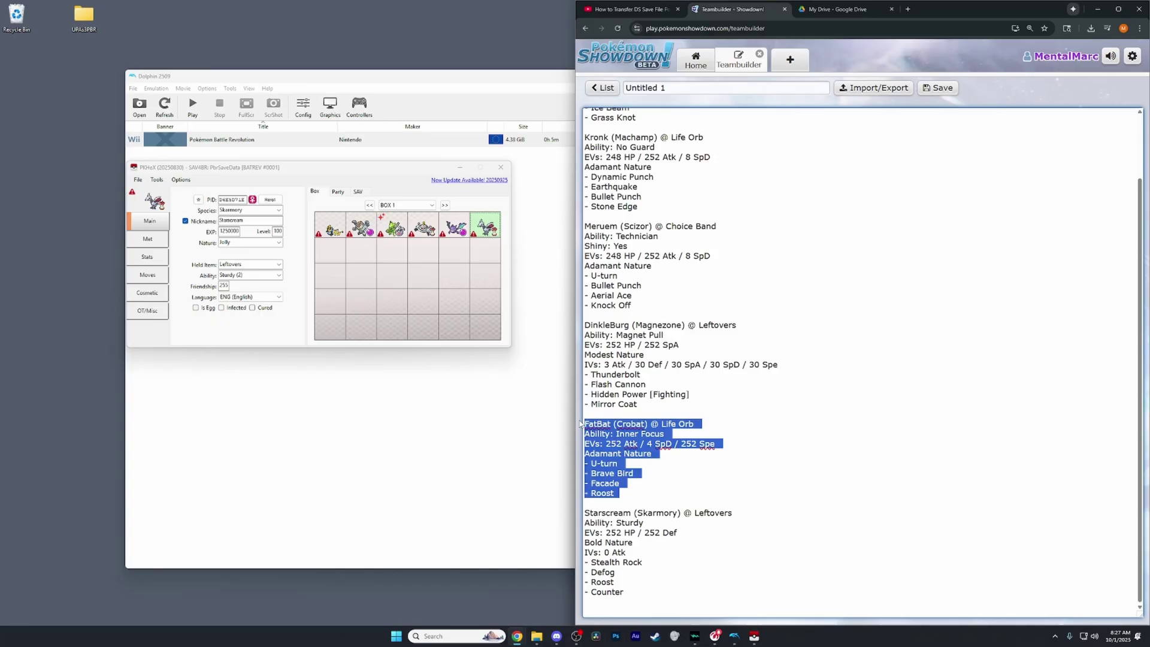
Import the copied FatBat (Crobat) set into PKHeX and set it into the fifth slot of Box 1
{"action": "left_click", "coordinate": [157, 179]}
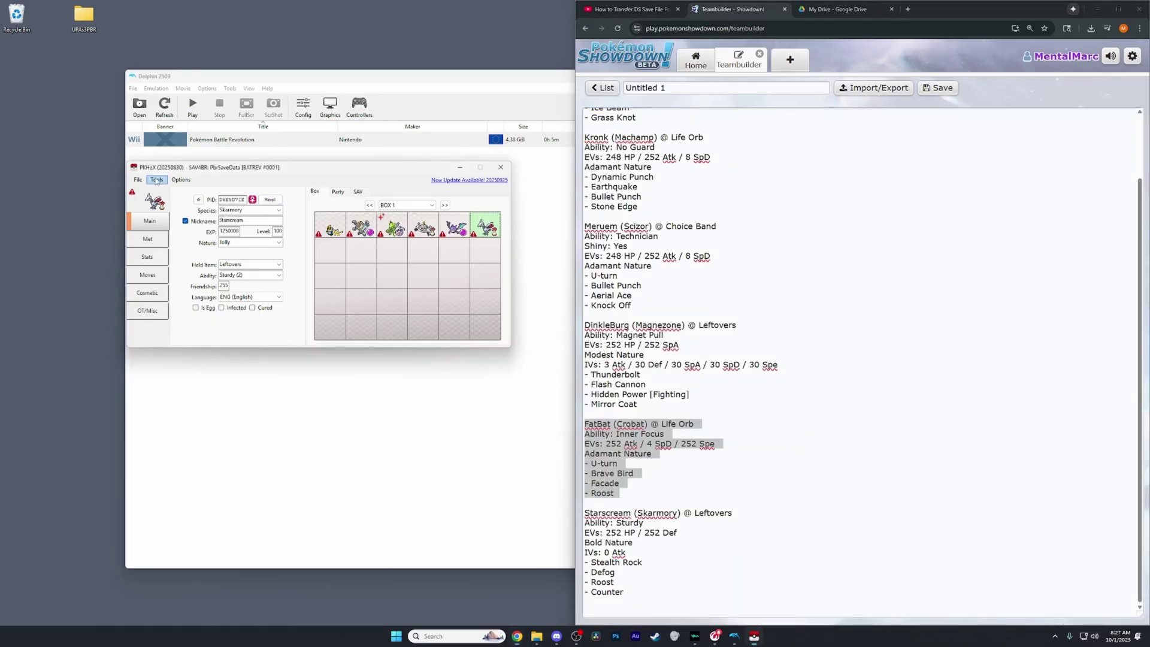
{"action": "mouse_move", "coordinate": [175, 189]}
{"action": "left_click", "coordinate": [231, 190]}
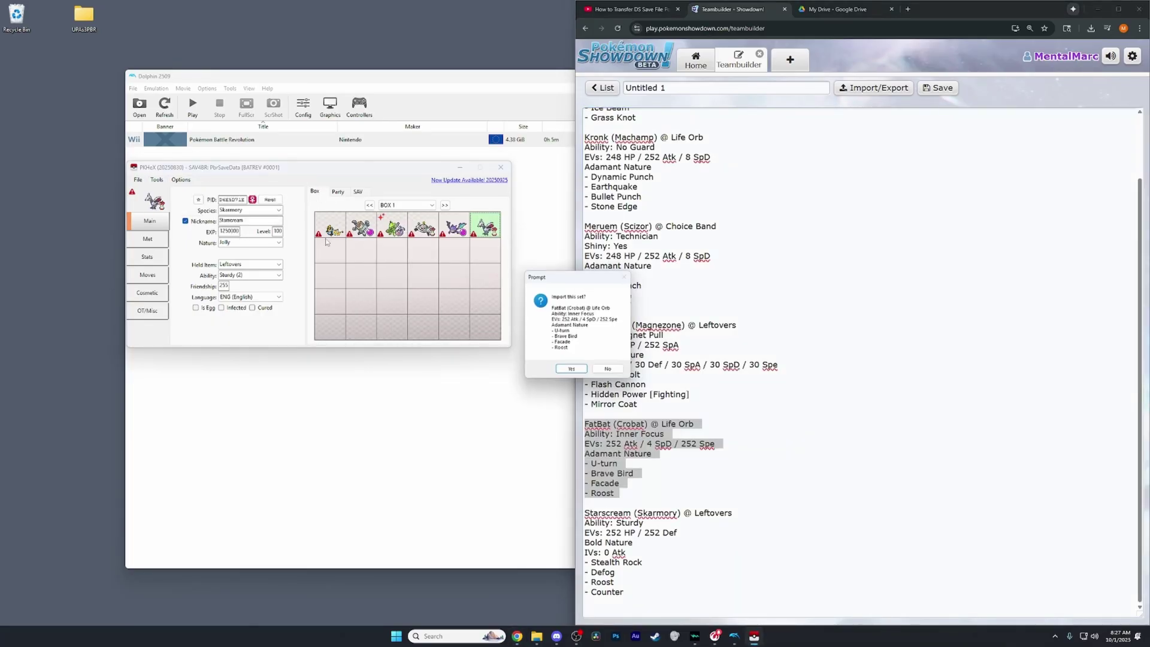
{"action": "left_click", "coordinate": [571, 370]}
{"action": "right_click", "coordinate": [452, 226]}
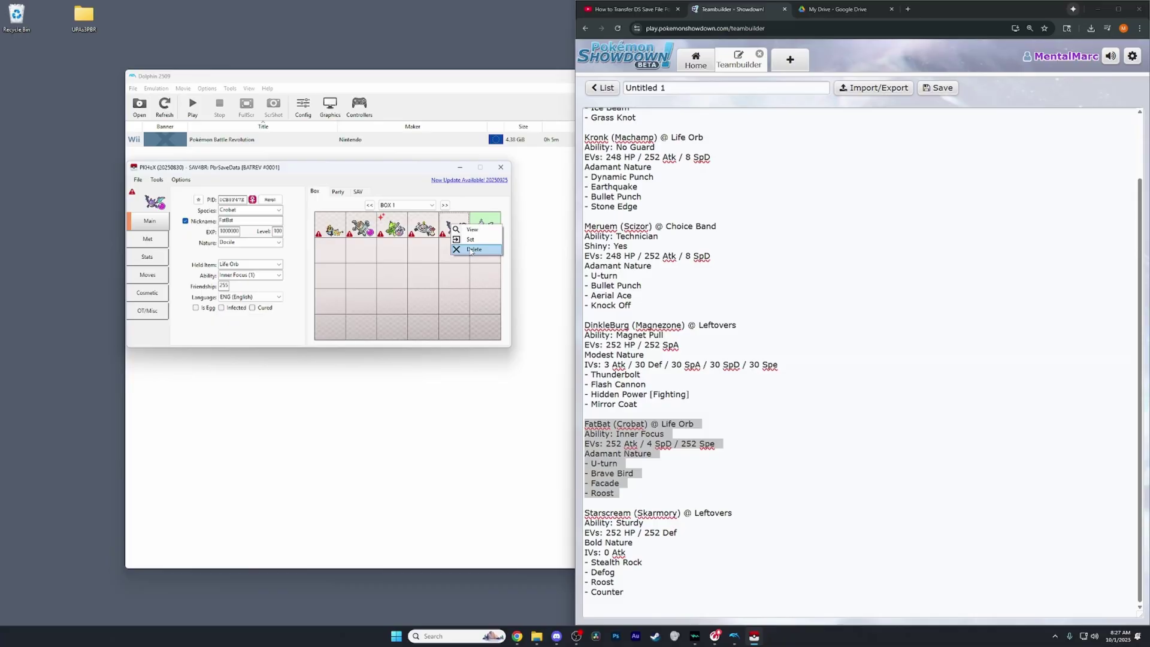
{"action": "left_click", "coordinate": [471, 240]}
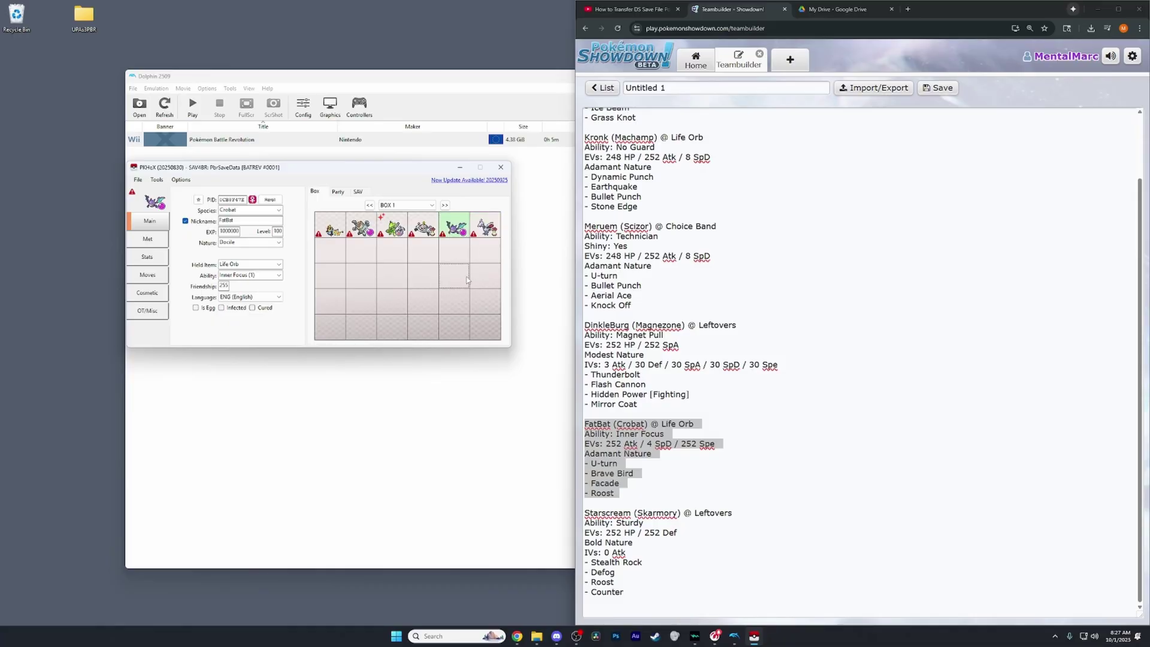
Export the edited save from PKHeX, overwriting PbrSaveData in the GeniusPbr folder
{"action": "left_click", "coordinate": [138, 179]}
{"action": "left_click", "coordinate": [153, 203]}
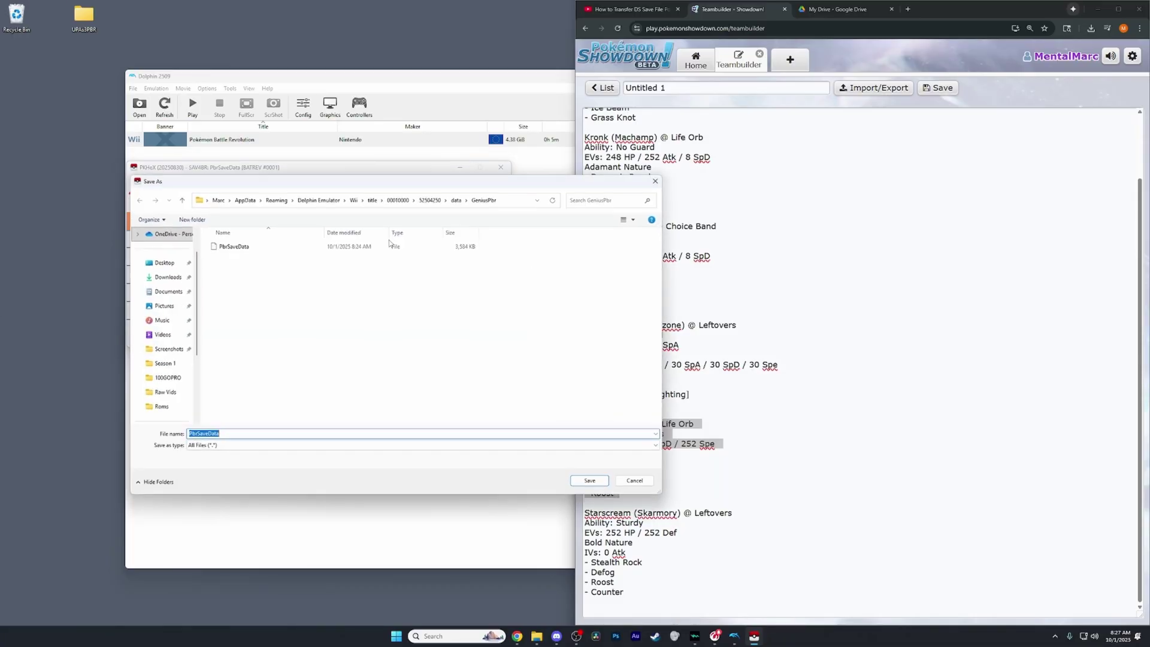
{"action": "left_click", "coordinate": [377, 247]}
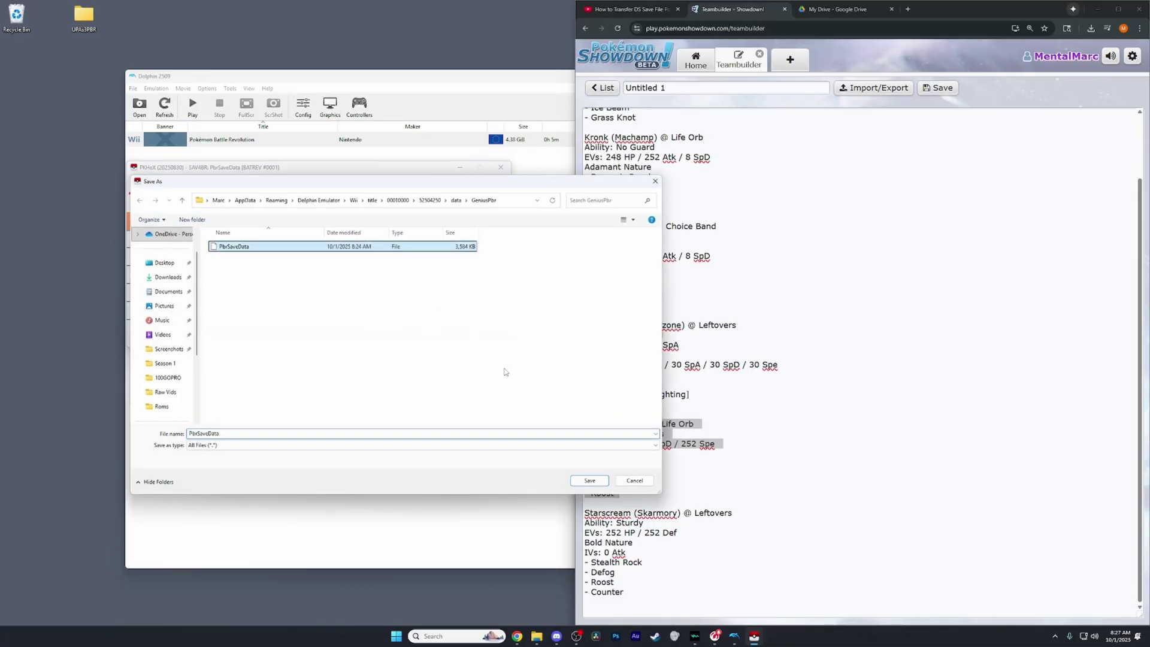
{"action": "left_click", "coordinate": [586, 481]}
{"action": "left_click", "coordinate": [596, 317]}
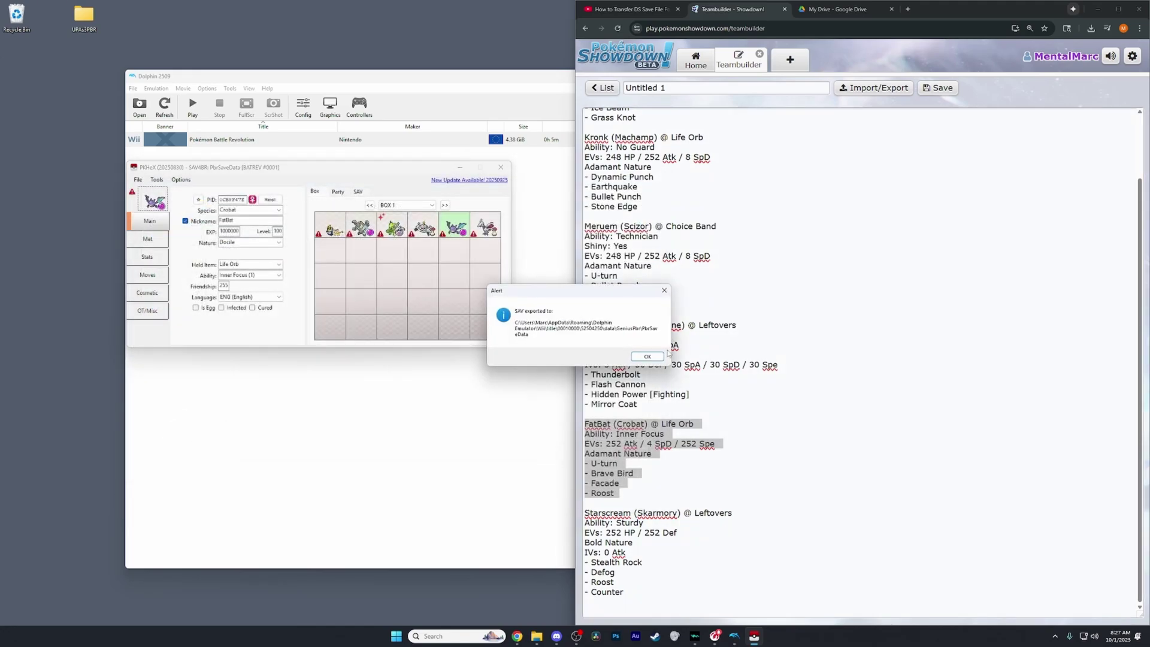
{"action": "left_click", "coordinate": [655, 357]}
Switch to Dolphin and launch Pokémon Battle Revolution from the game list
{"action": "left_click", "coordinate": [157, 181]}
{"action": "mouse_move", "coordinate": [138, 179]}
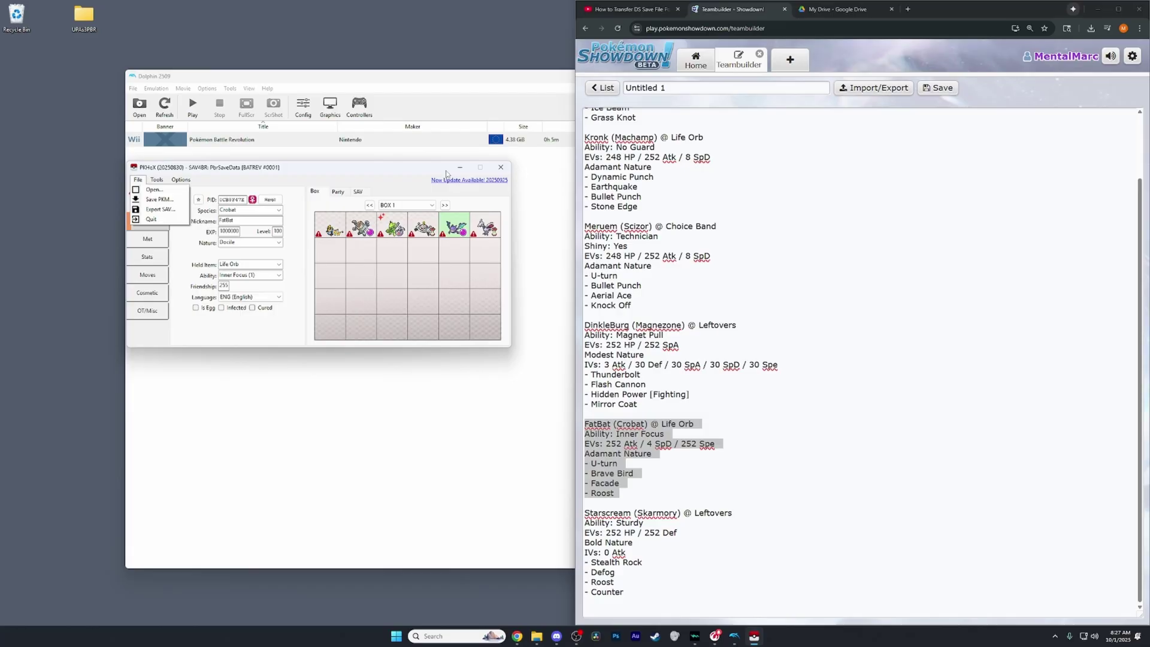
{"action": "double_click", "coordinate": [464, 141]}
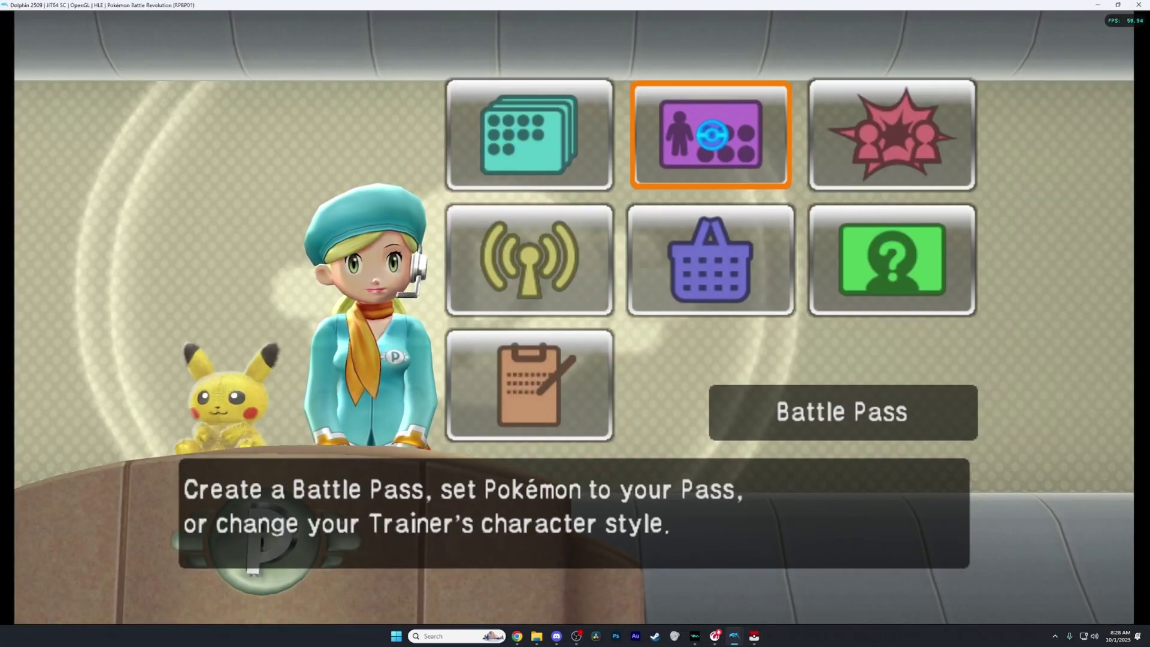
Start creating a Custom Pass from the Battle Pass area, using the Ball Mosaic Red blank pass design
{"action": "left_click", "coordinate": [711, 134]}
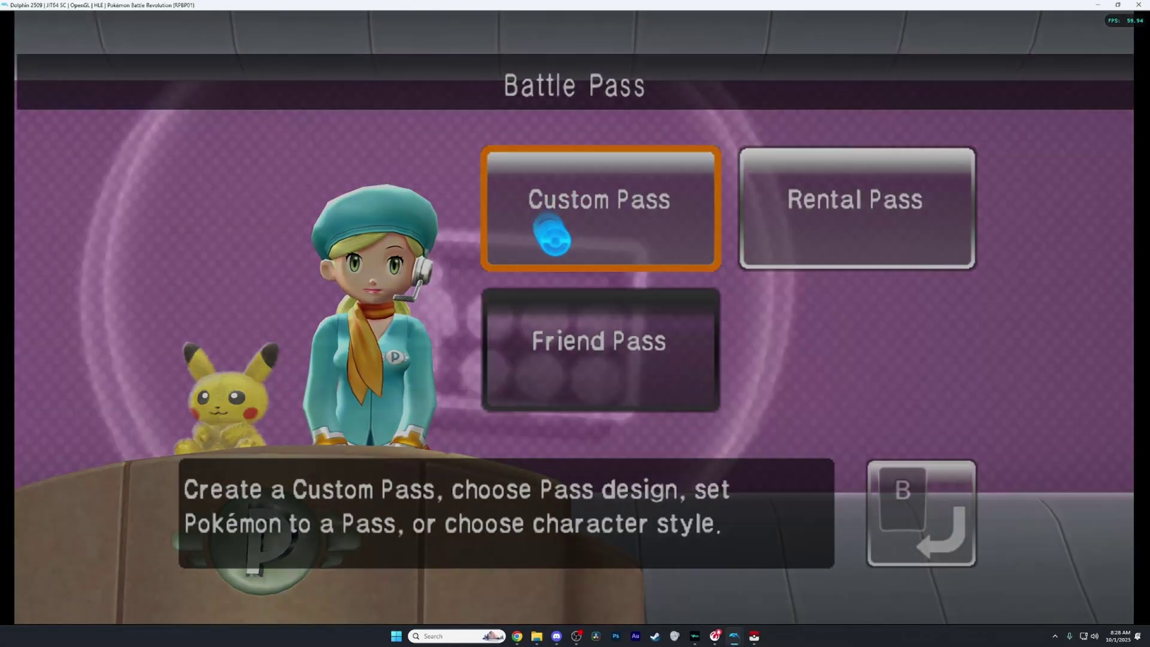
{"action": "left_click", "coordinate": [552, 236]}
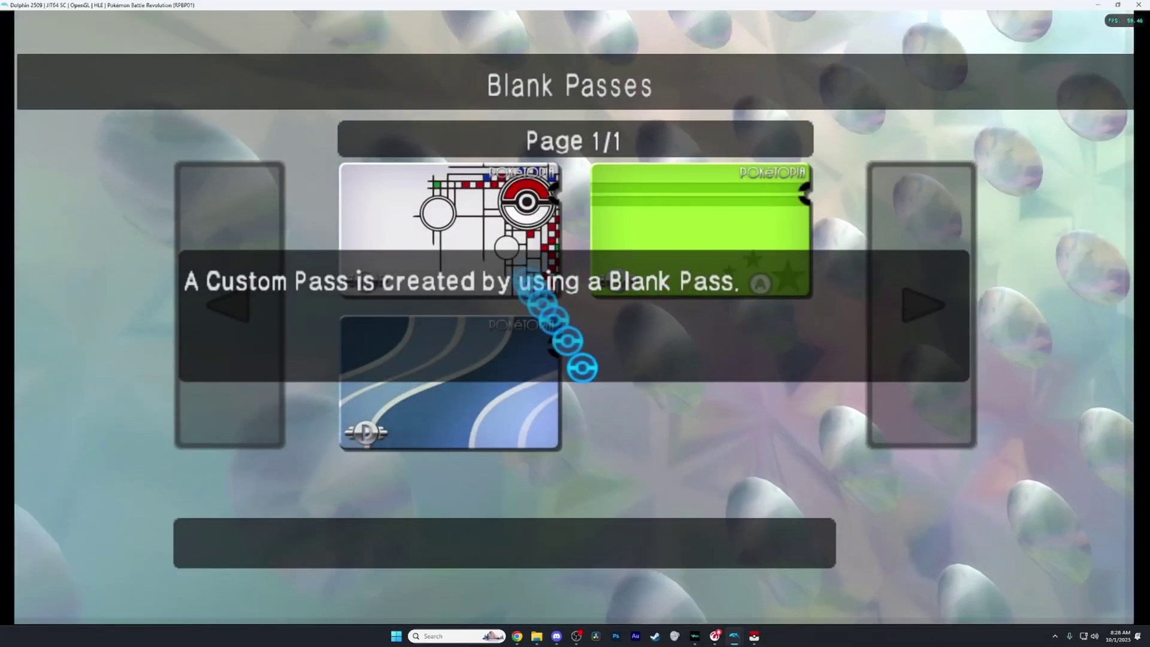
{"action": "left_click", "coordinate": [605, 239]}
{"action": "left_click", "coordinate": [623, 293]}
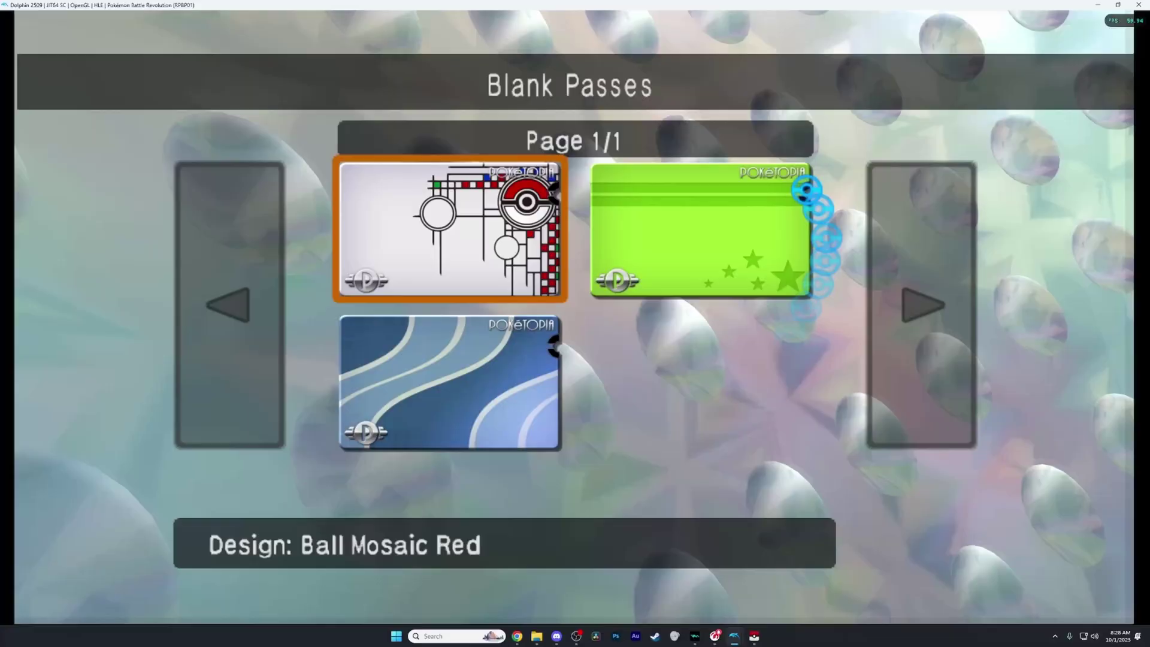
{"action": "left_click", "coordinate": [429, 216]}
{"action": "left_click", "coordinate": [648, 410]}
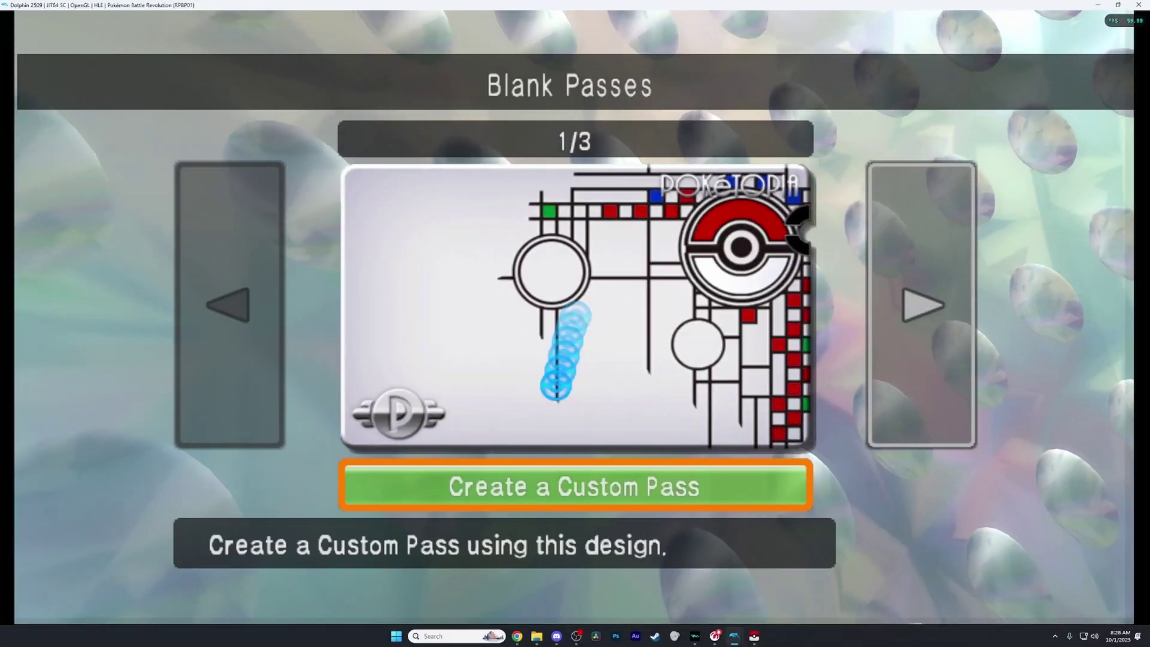
{"action": "left_click", "coordinate": [544, 480]}
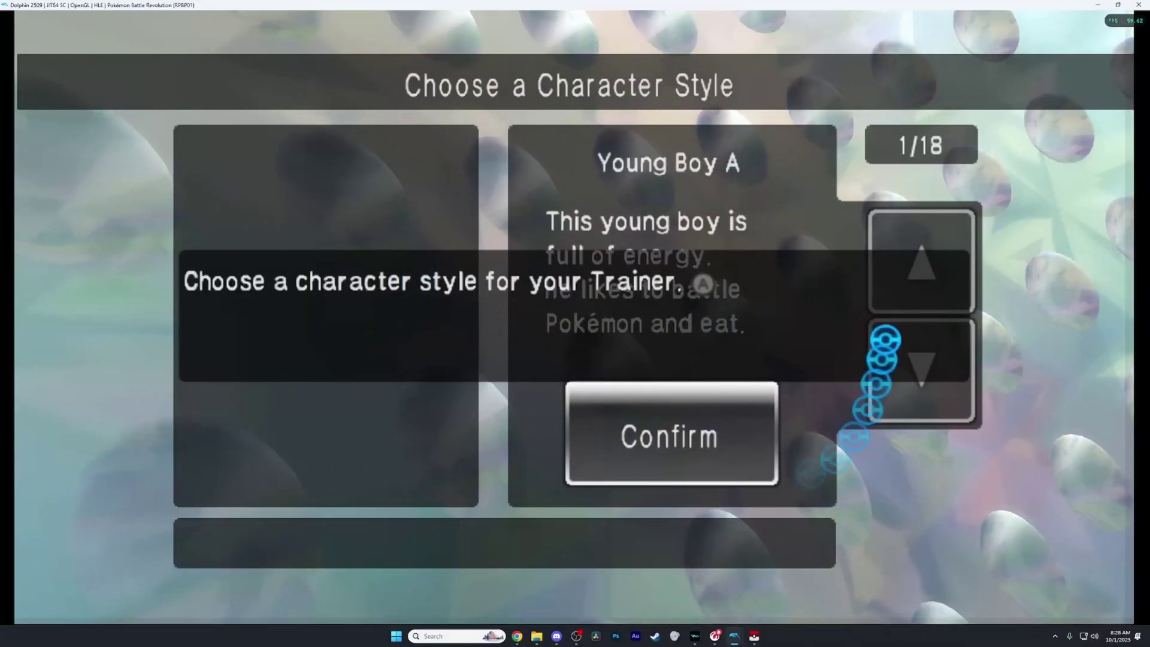
{"action": "left_click", "coordinate": [590, 291]}
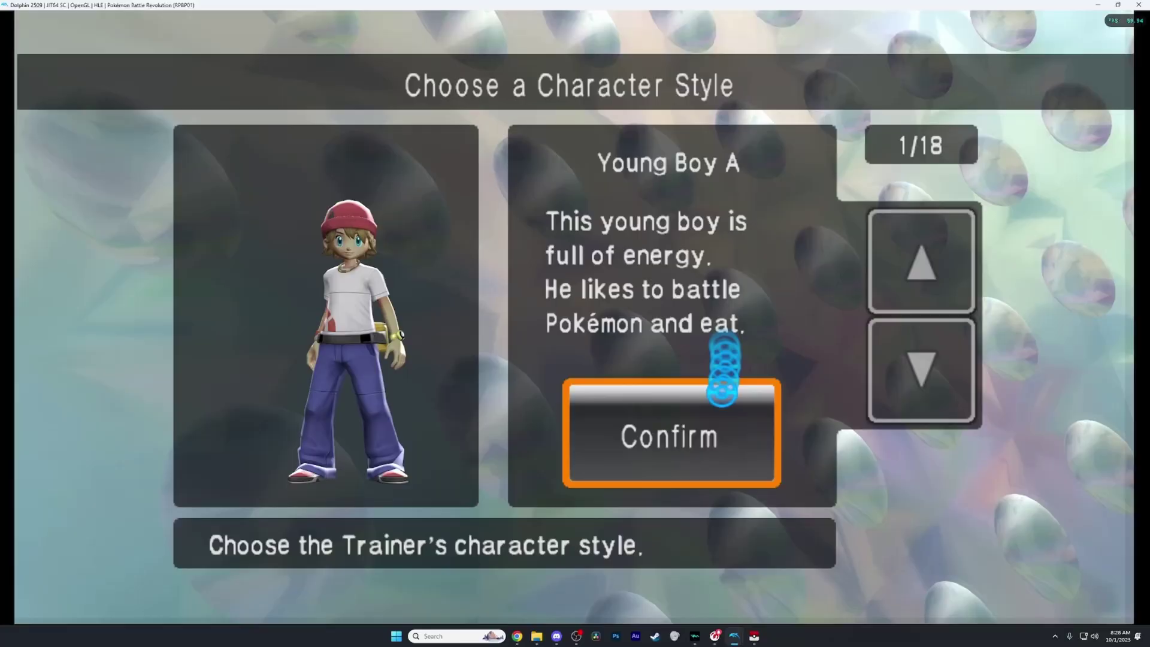
Browse the Trainer's character styles beyond Muscle Man C and choose one for the pass
{"action": "left_click", "coordinate": [911, 372]}
{"action": "left_click", "coordinate": [919, 385]}
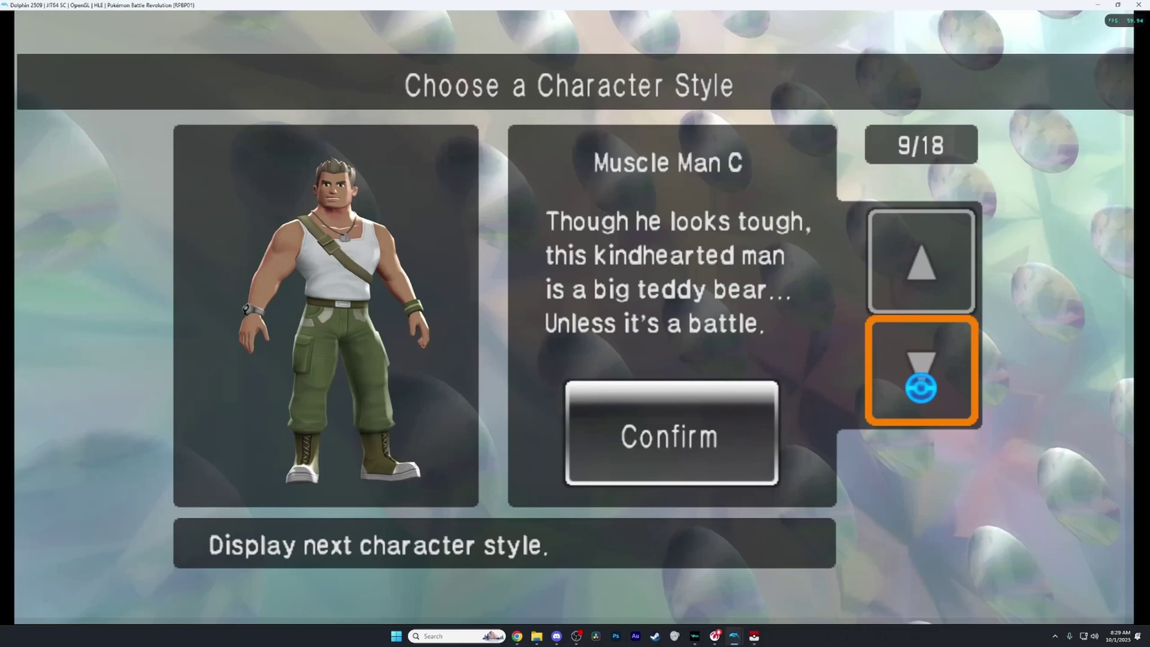
{"action": "left_click", "coordinate": [921, 388]}
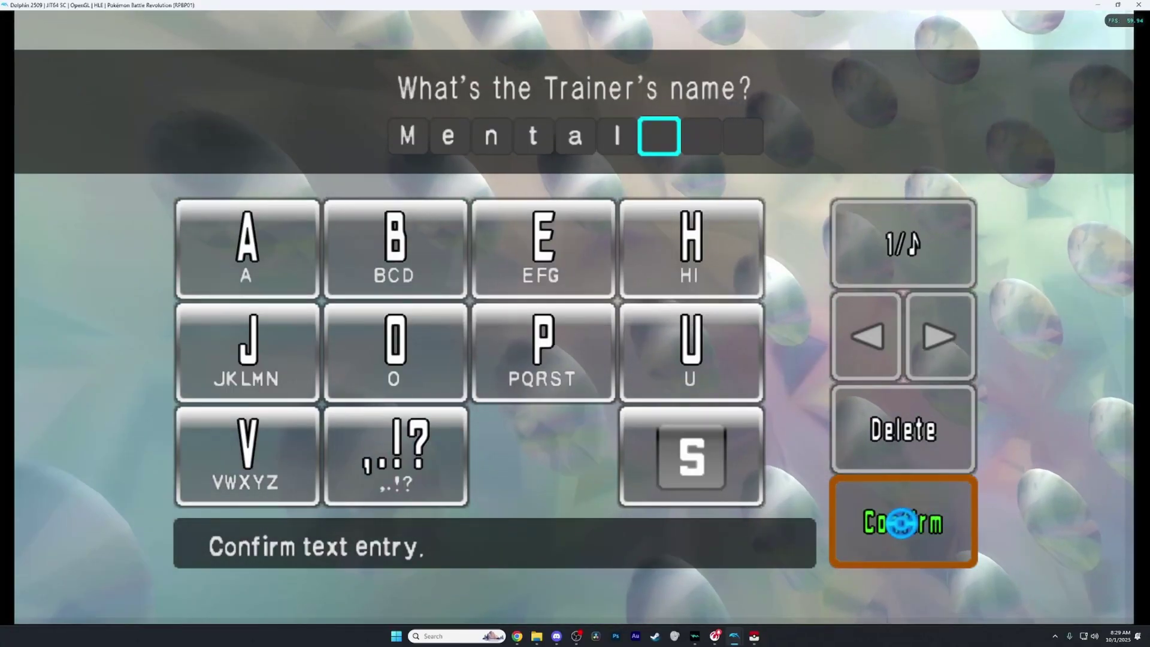
Confirm Mental as the Trainer's name and issue the Custom Pass
{"action": "left_click", "coordinate": [902, 523]}
{"action": "left_click", "coordinate": [424, 311]}
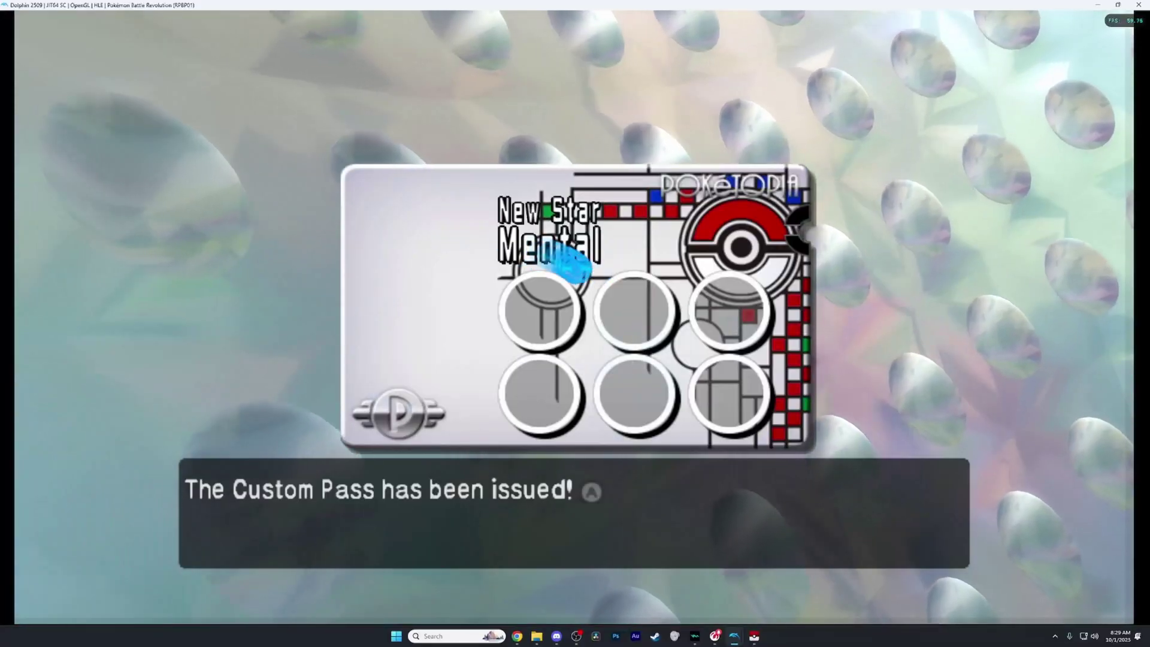
{"action": "left_click", "coordinate": [569, 264]}
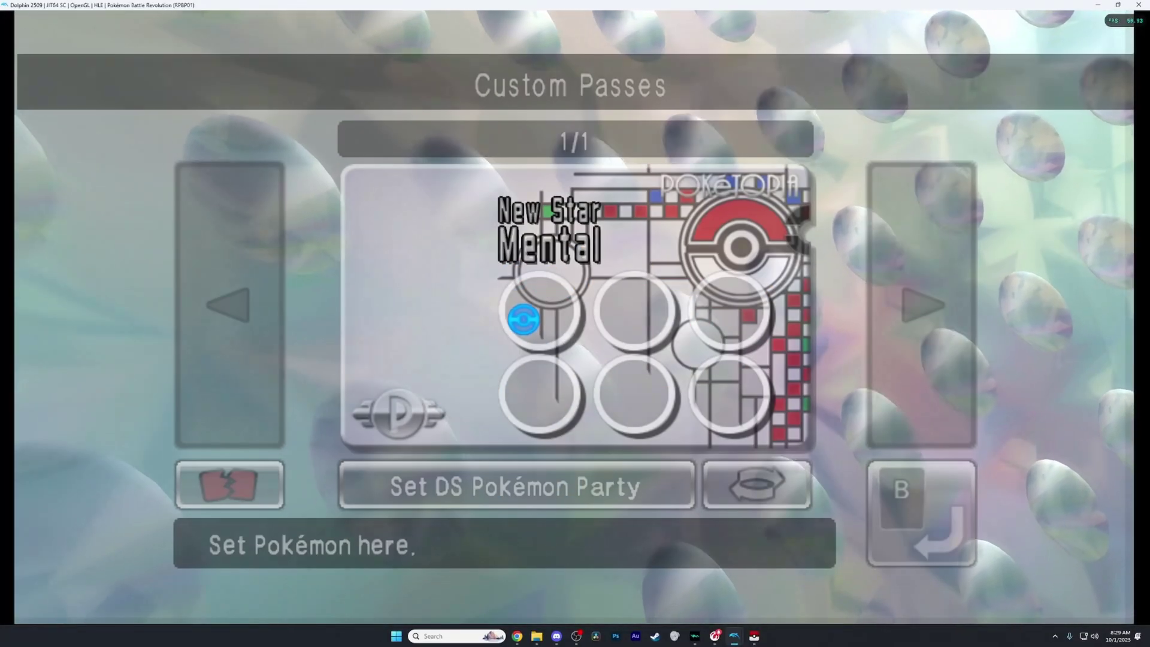
Set Empoleon into the first Pokémon slot of the new Custom Pass
{"action": "left_click", "coordinate": [523, 318]}
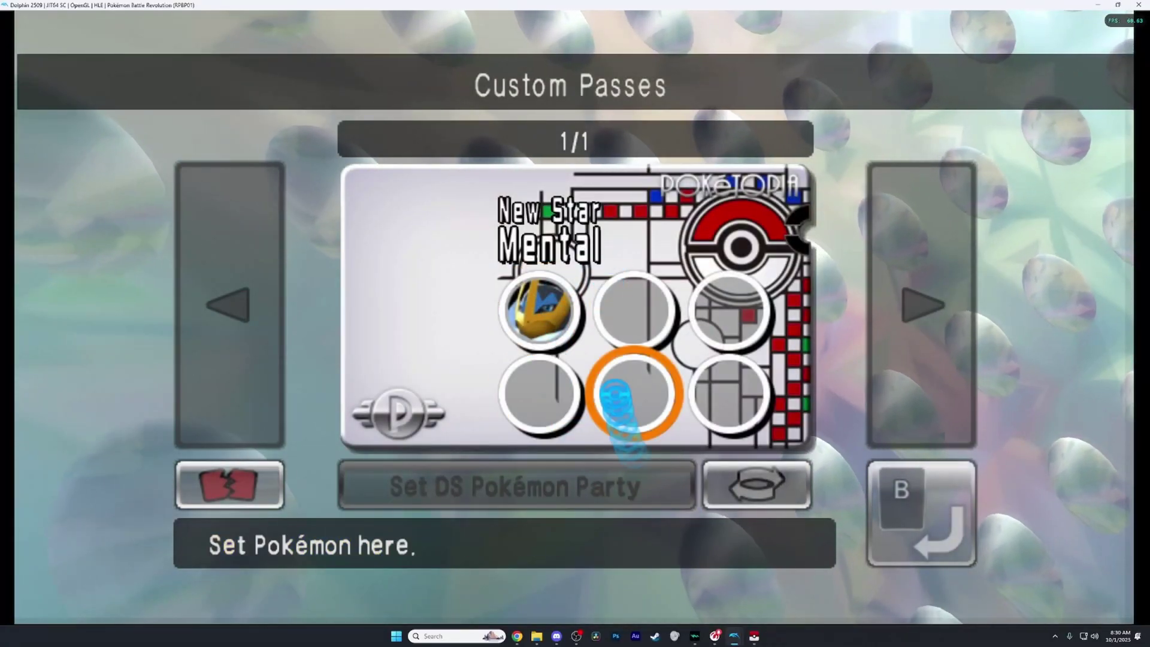
Set Machamp from the first Pokémon box into the second slot of the Custom Pass
{"action": "left_click", "coordinate": [608, 324]}
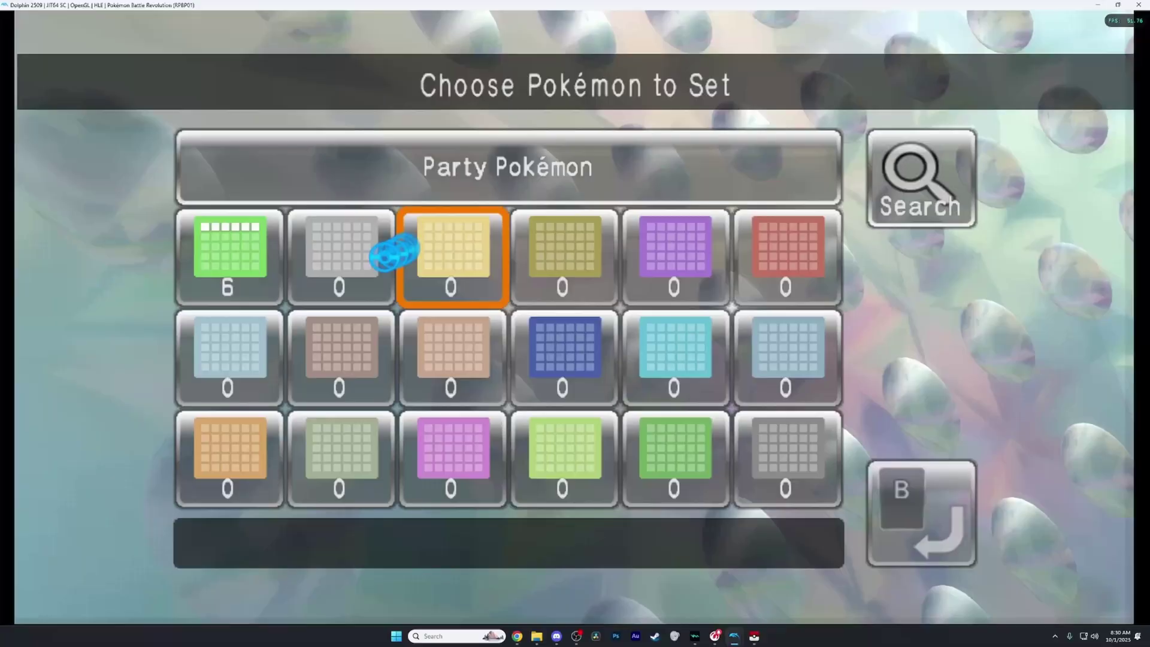
{"action": "left_click", "coordinate": [254, 274]}
{"action": "left_click", "coordinate": [513, 246]}
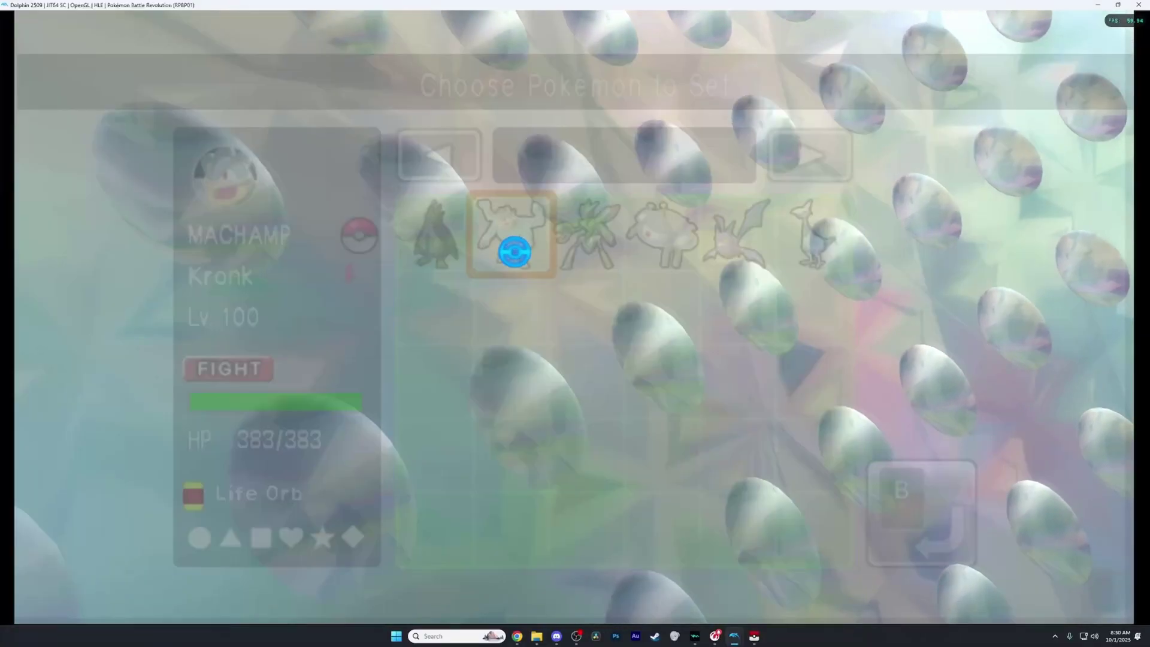
{"action": "left_click", "coordinate": [359, 474]}
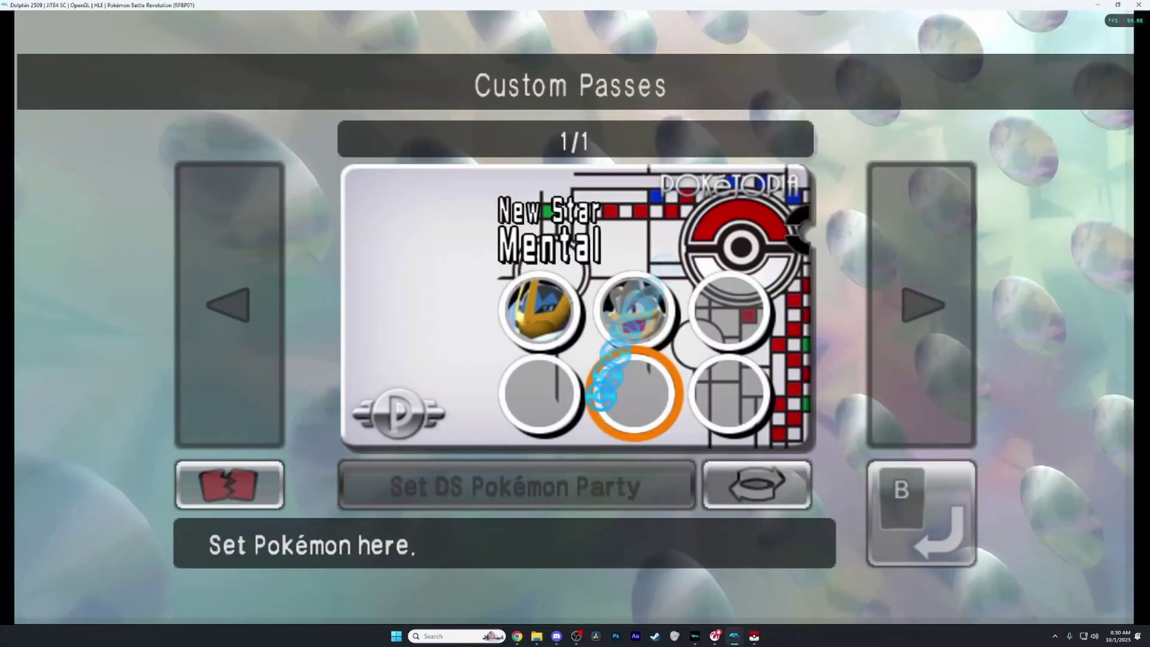
Set the Magnezone DinkleBurg from the first box into the third slot of the Custom Pass
{"action": "left_click", "coordinate": [745, 303]}
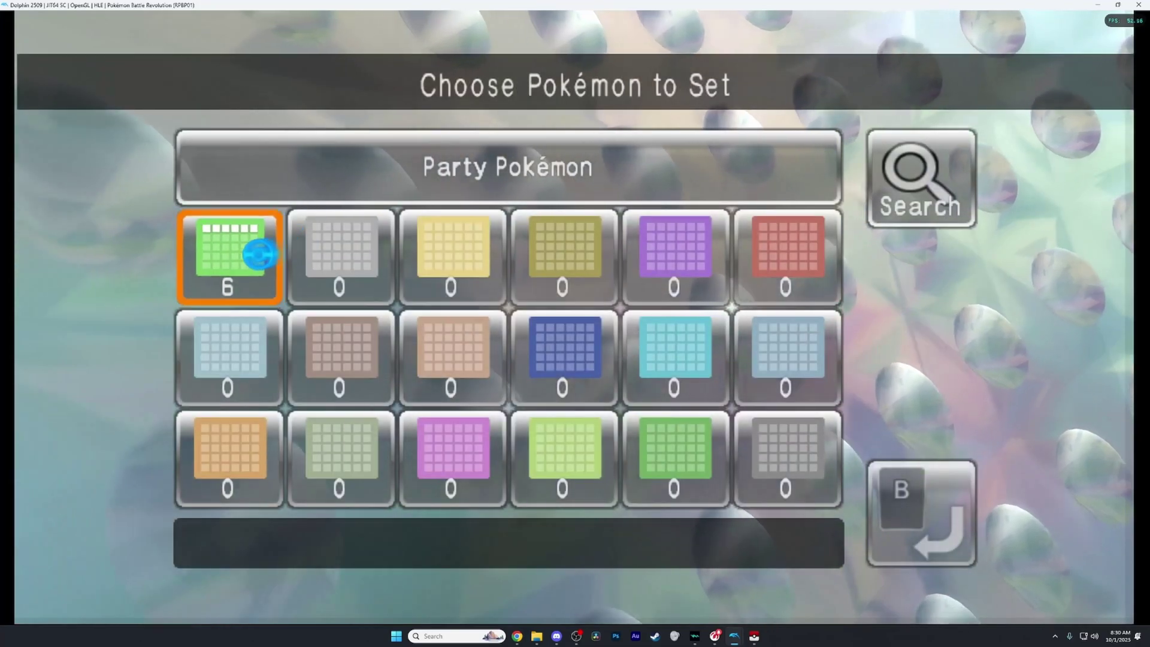
{"action": "left_click", "coordinate": [259, 255]}
{"action": "left_click", "coordinate": [662, 230]}
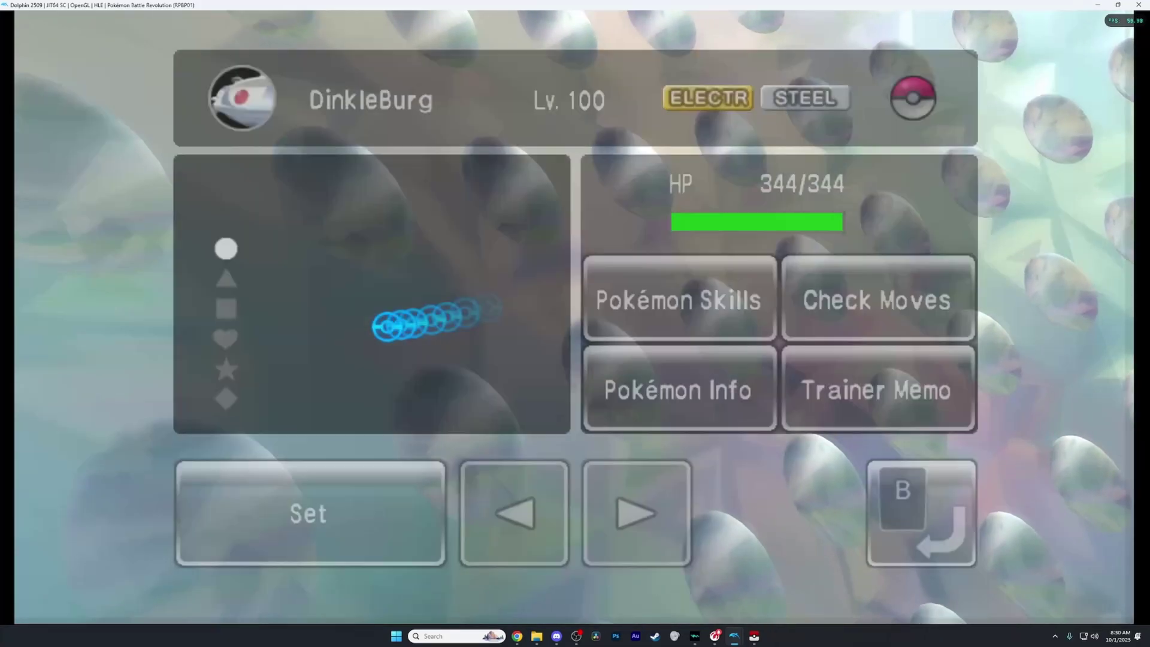
{"action": "left_click", "coordinate": [252, 496]}
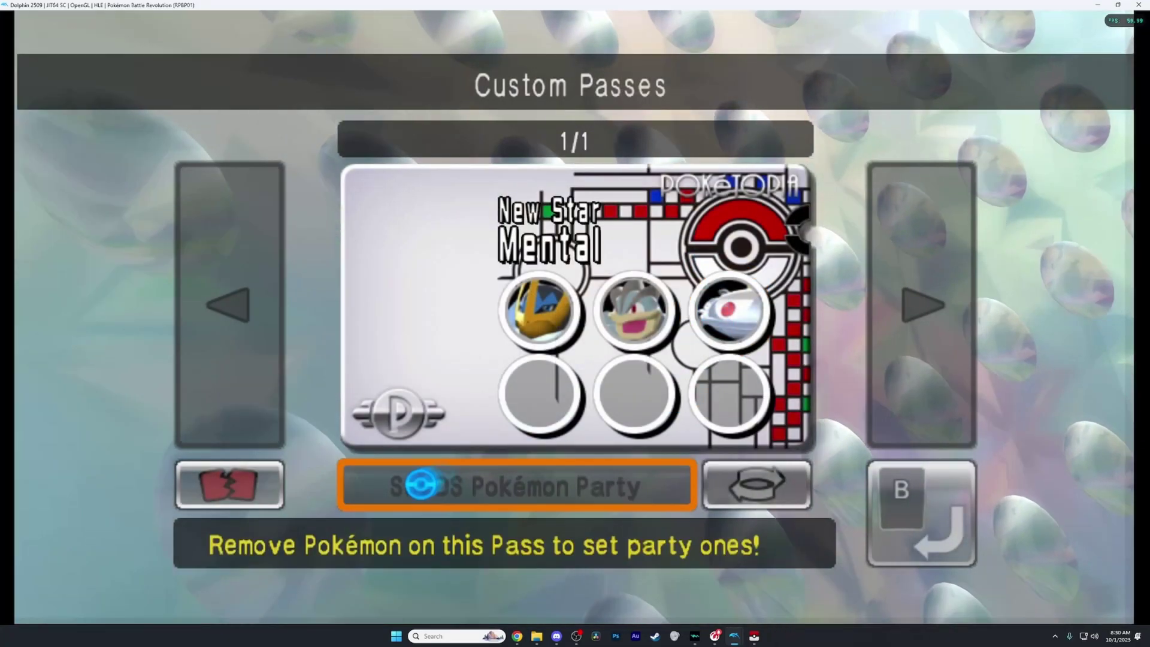
Set Scyther from the first box into the fourth slot of the Custom Pass
{"action": "left_click", "coordinate": [534, 385]}
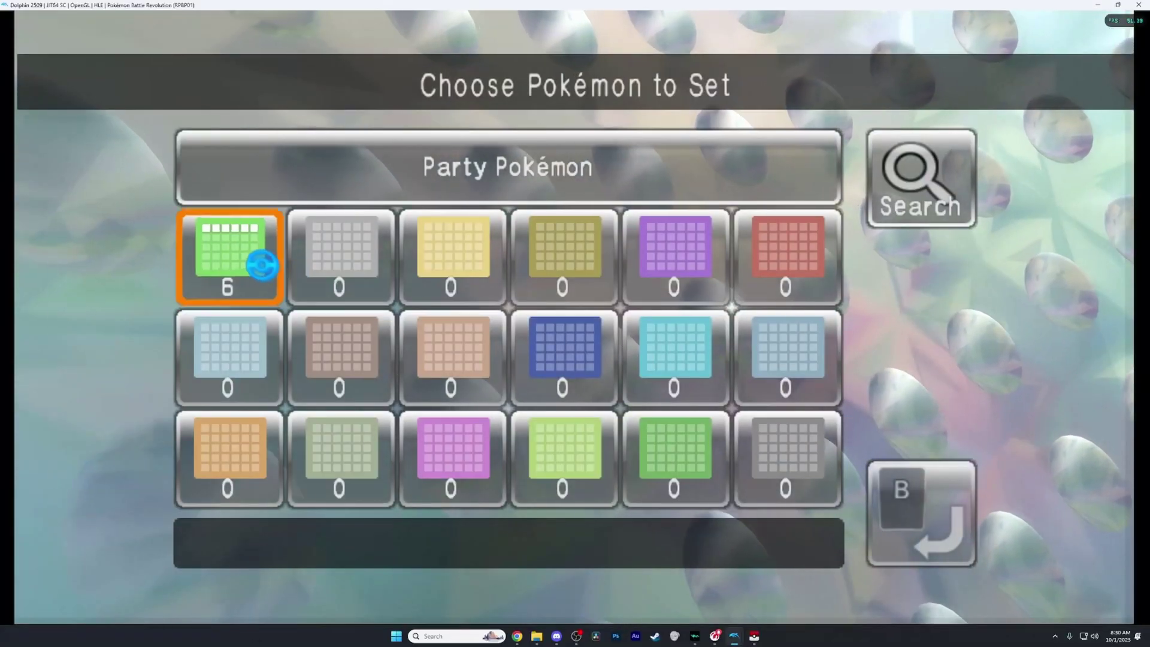
{"action": "left_click", "coordinate": [255, 255]}
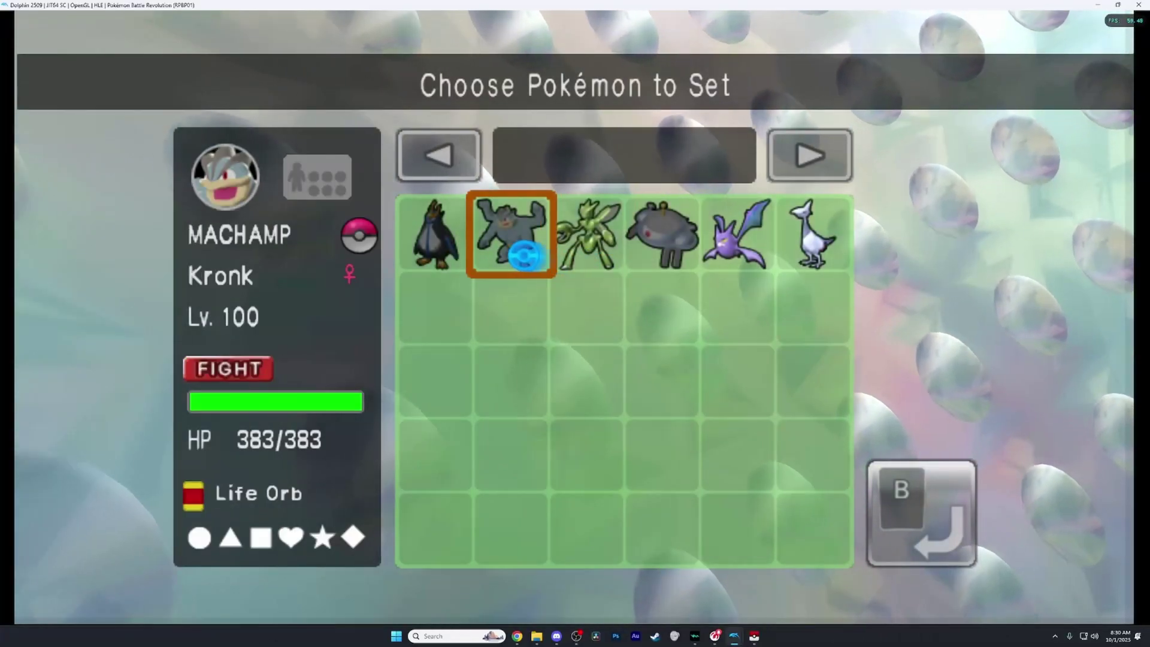
{"action": "left_click", "coordinate": [506, 246]}
{"action": "left_click", "coordinate": [357, 478]}
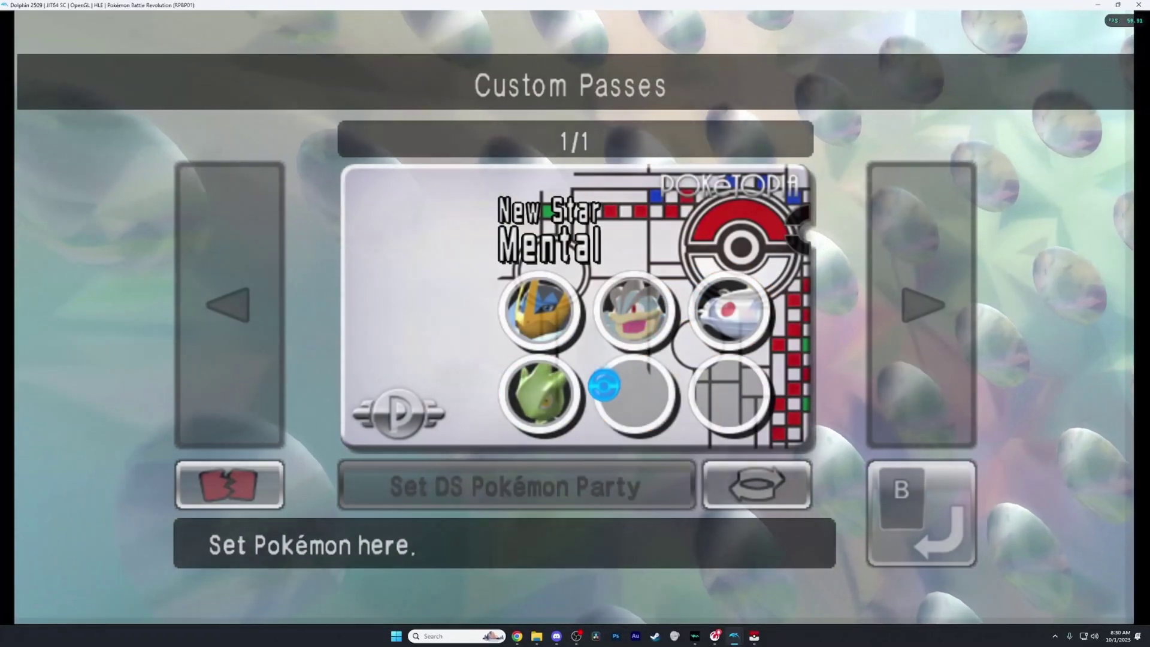
Set Crobat from the first box into the fifth slot of the Custom Pass
{"action": "left_click", "coordinate": [604, 385]}
{"action": "left_click", "coordinate": [234, 250]}
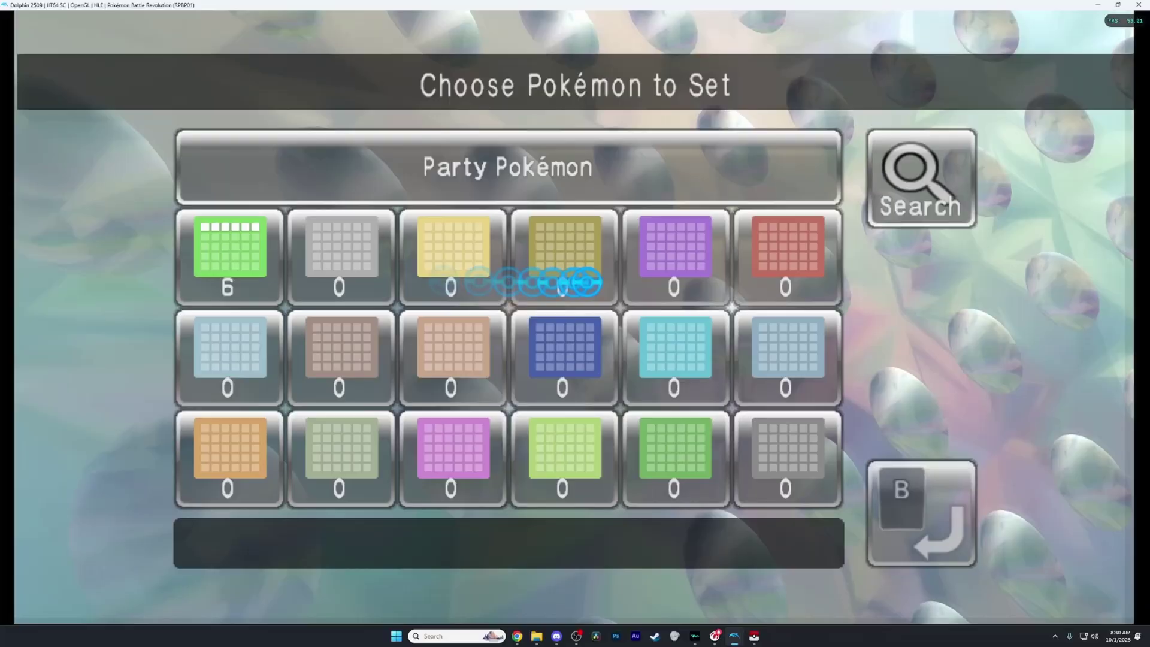
{"action": "left_click", "coordinate": [745, 257]}
{"action": "left_click", "coordinate": [303, 535]}
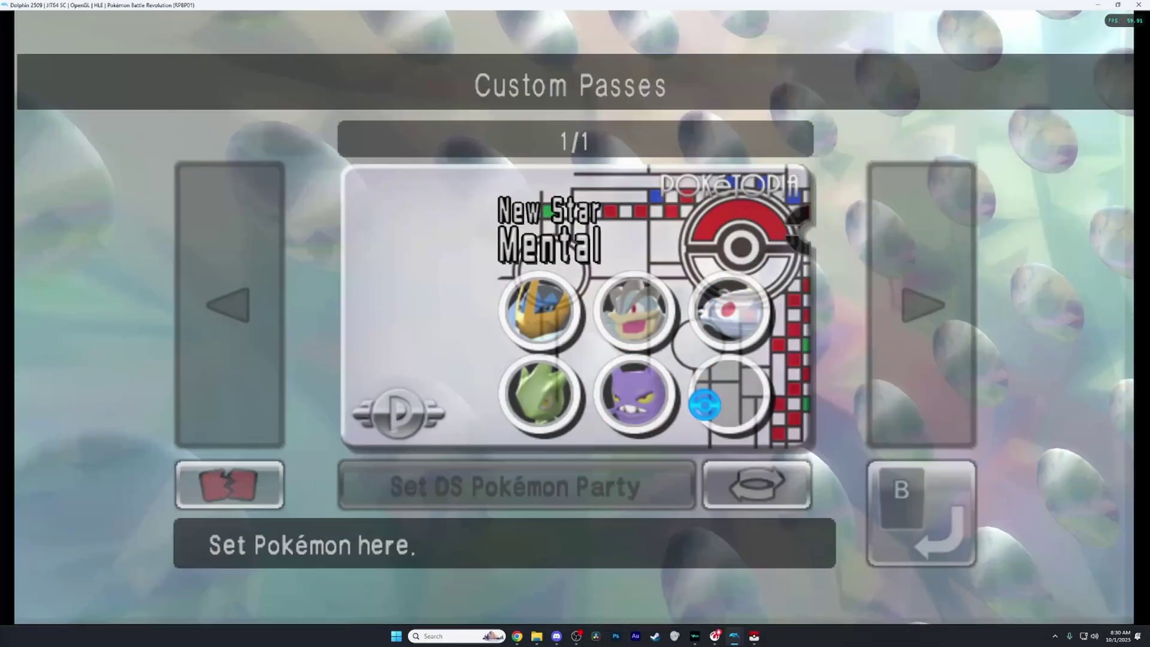
Set the Skarmory Starscream from the first box into the sixth slot of the Custom Pass
{"action": "left_click", "coordinate": [713, 390]}
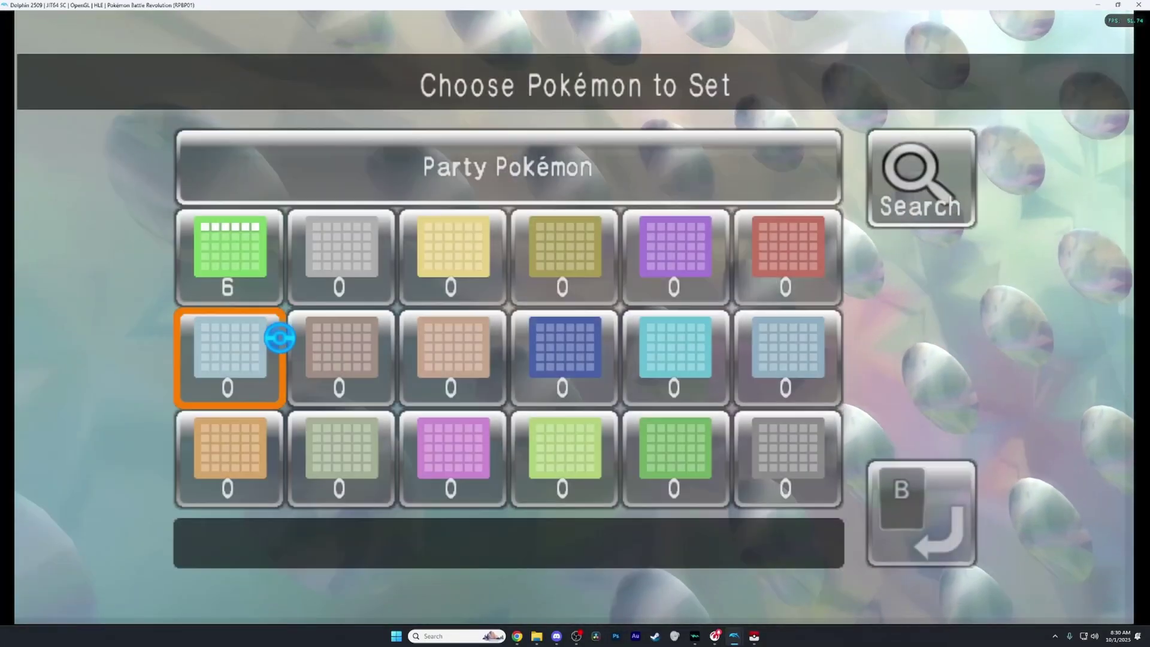
{"action": "left_click", "coordinate": [276, 260]}
{"action": "left_click", "coordinate": [811, 236]}
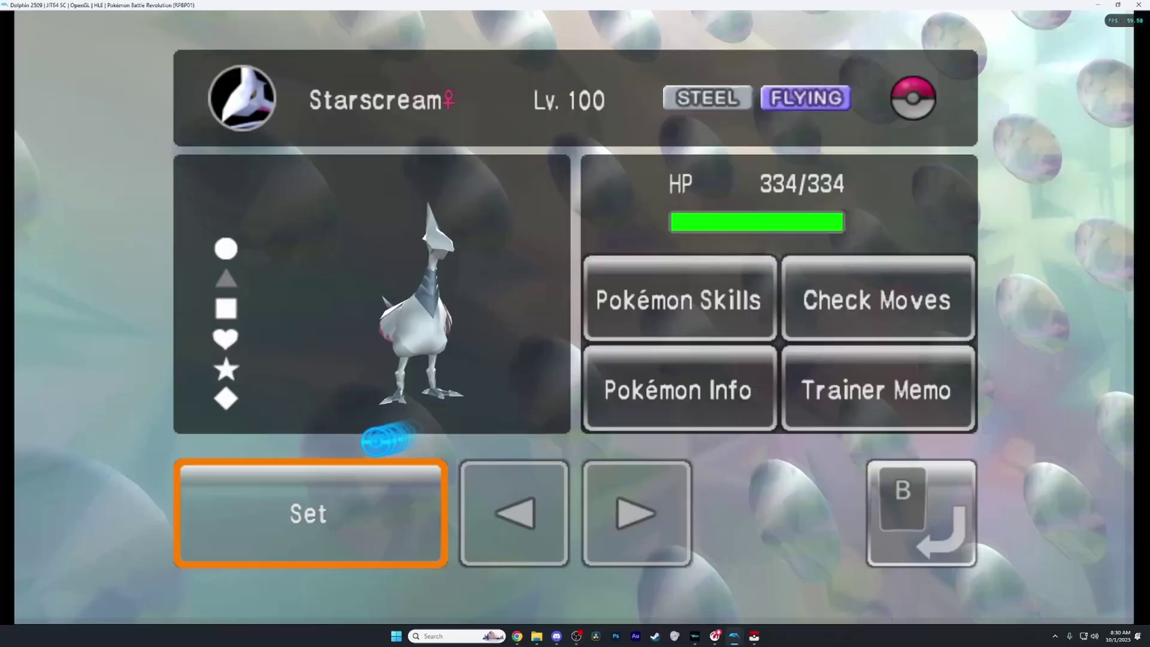
{"action": "left_click", "coordinate": [320, 488]}
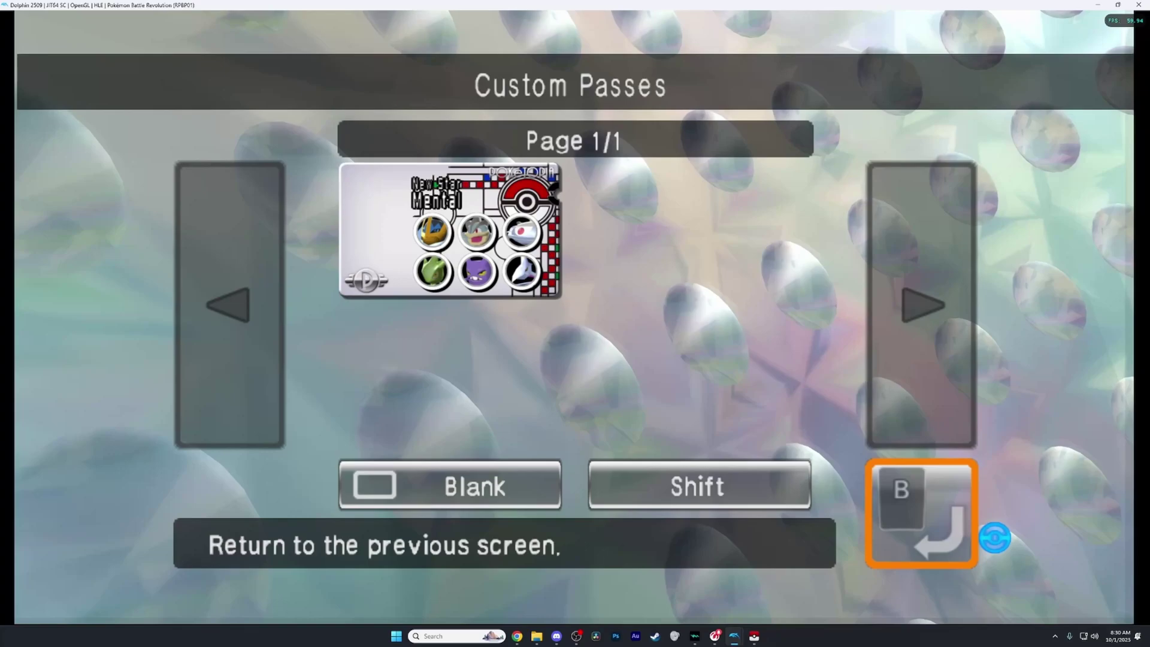
Save the game progress with the completed Custom Pass to File 1 and quit playing
{"action": "left_click", "coordinate": [994, 537]}
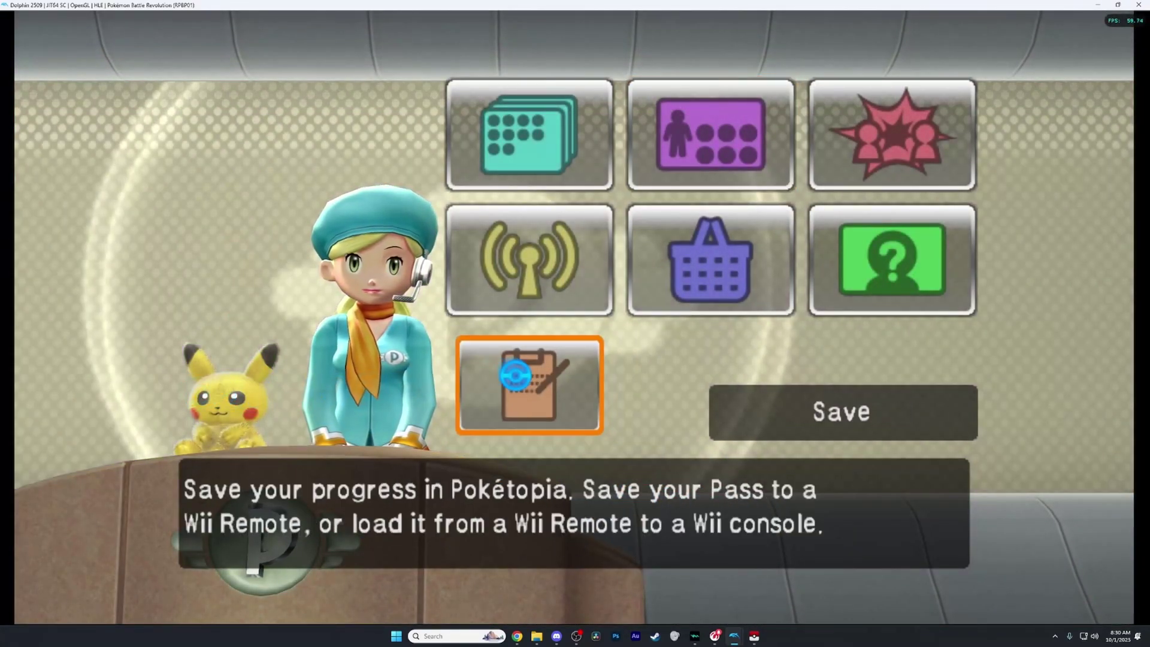
{"action": "left_click", "coordinate": [526, 372]}
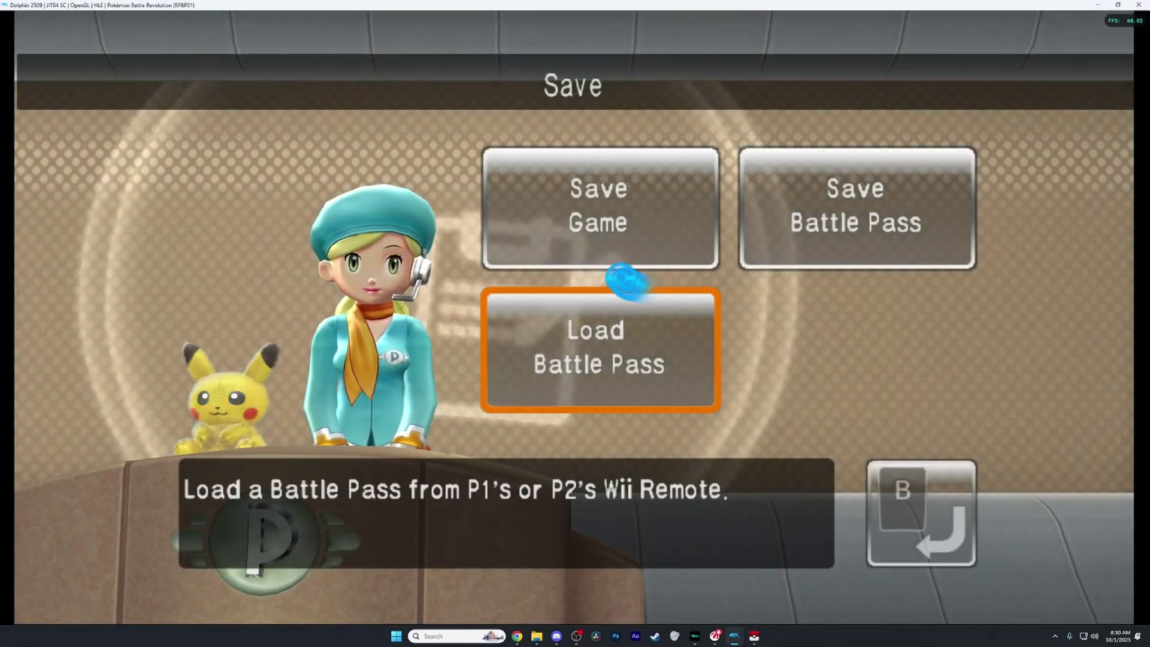
{"action": "left_click", "coordinate": [585, 200]}
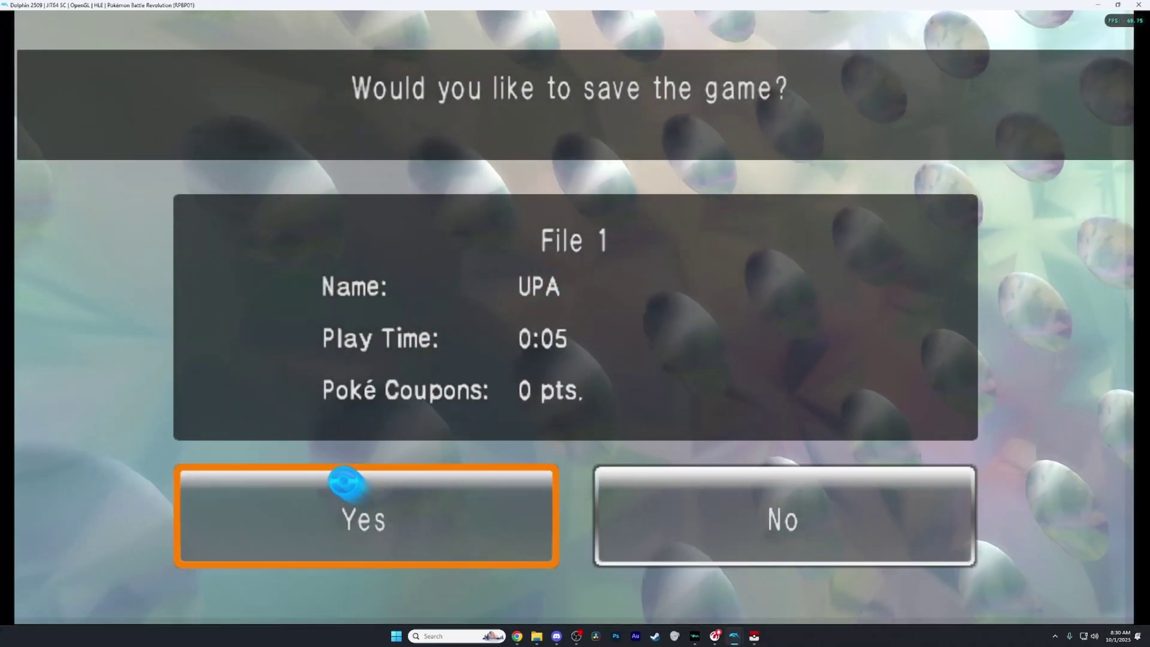
{"action": "left_click", "coordinate": [347, 483]}
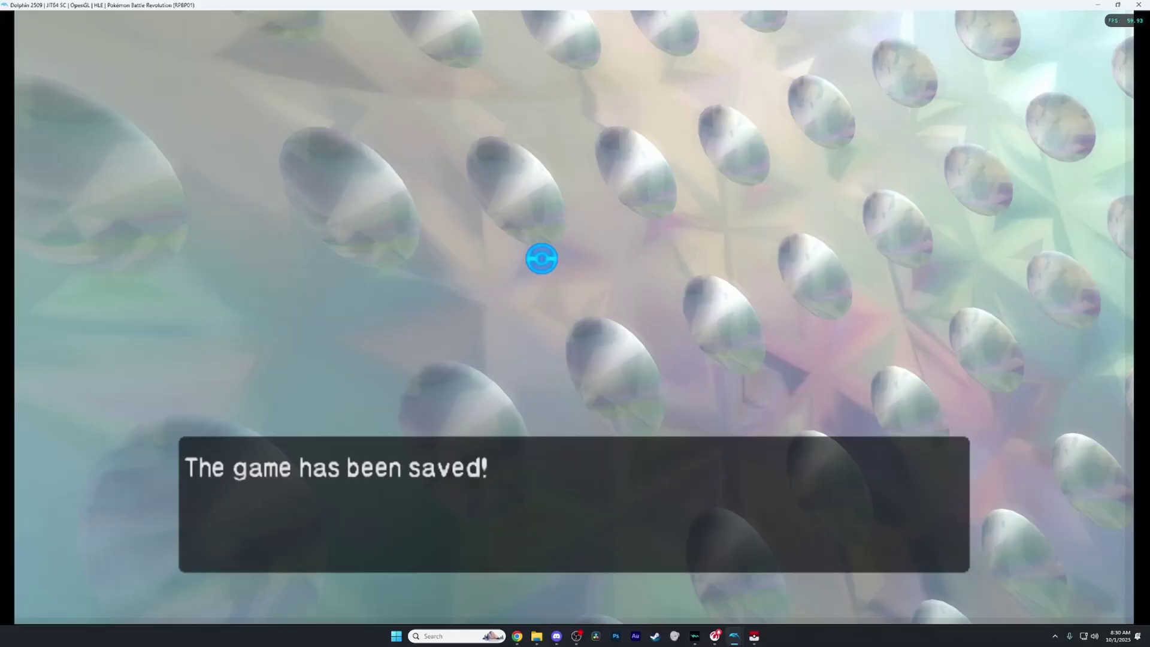
{"action": "left_click", "coordinate": [275, 226]}
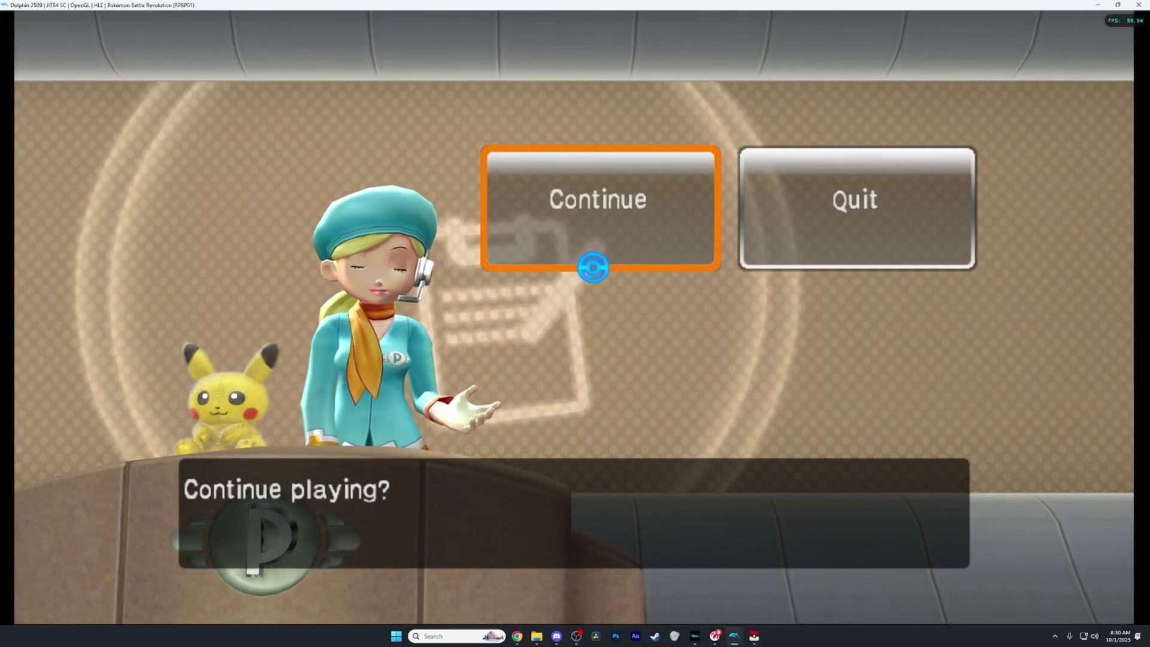
{"action": "left_click", "coordinate": [638, 263]}
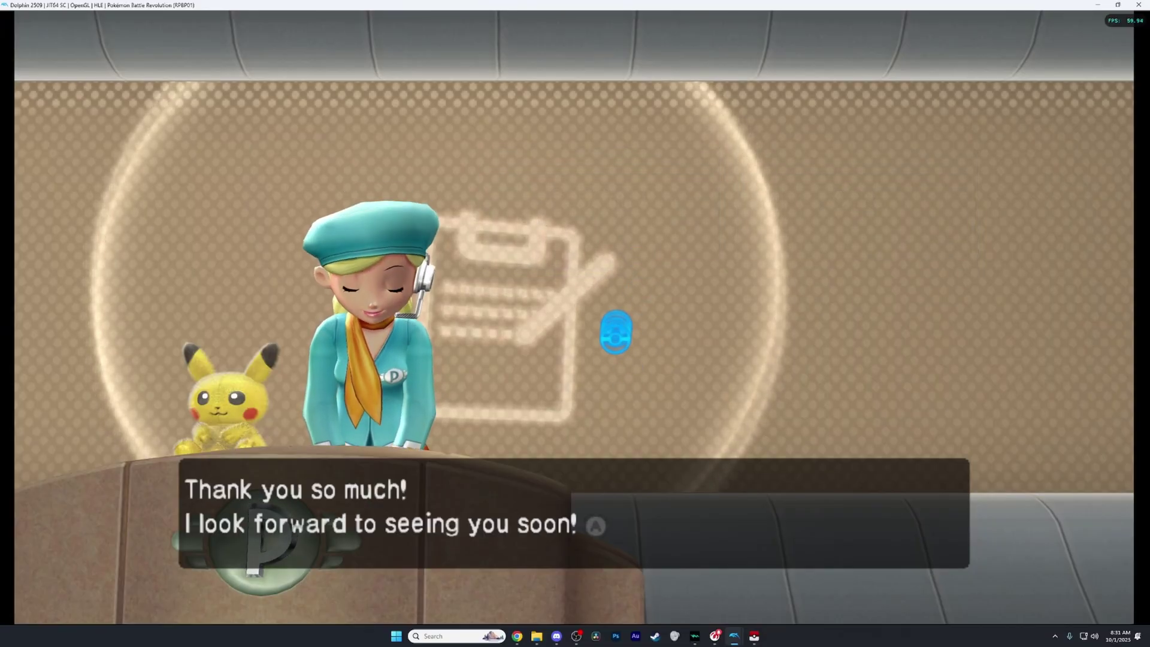